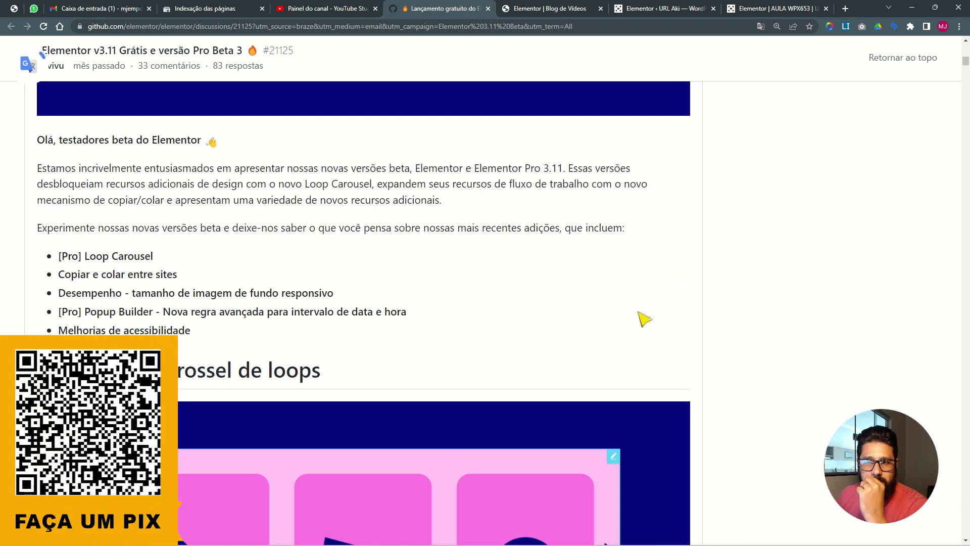
Highlight the listed new features in the Elementor v3.11 beta discussion.
left_click_drag(226, 370, 54, 257)
Highlight the [Pro] tags on Loop Carousel and Popup Builder in the feature list.
left_click(213, 221)
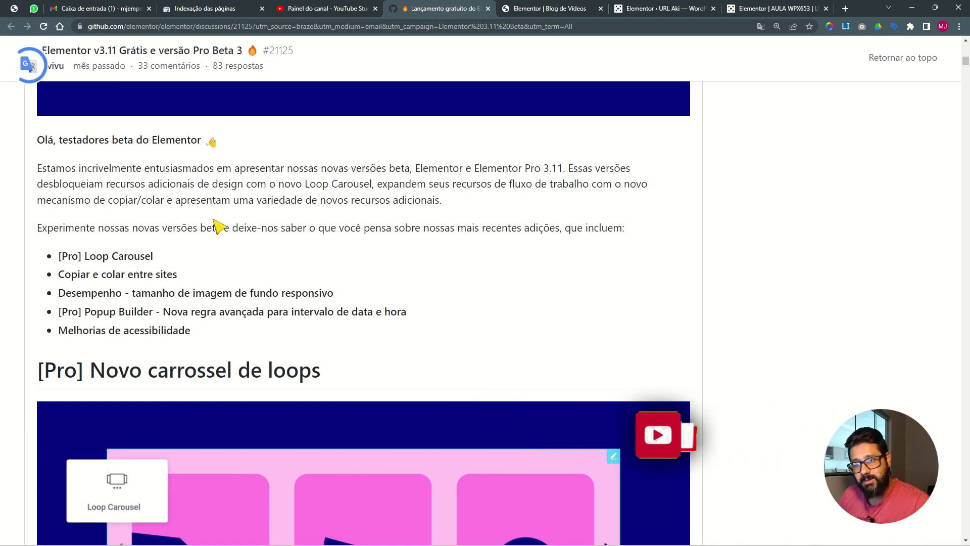
left_click_drag(62, 256, 82, 259)
left_click_drag(60, 310, 86, 312)
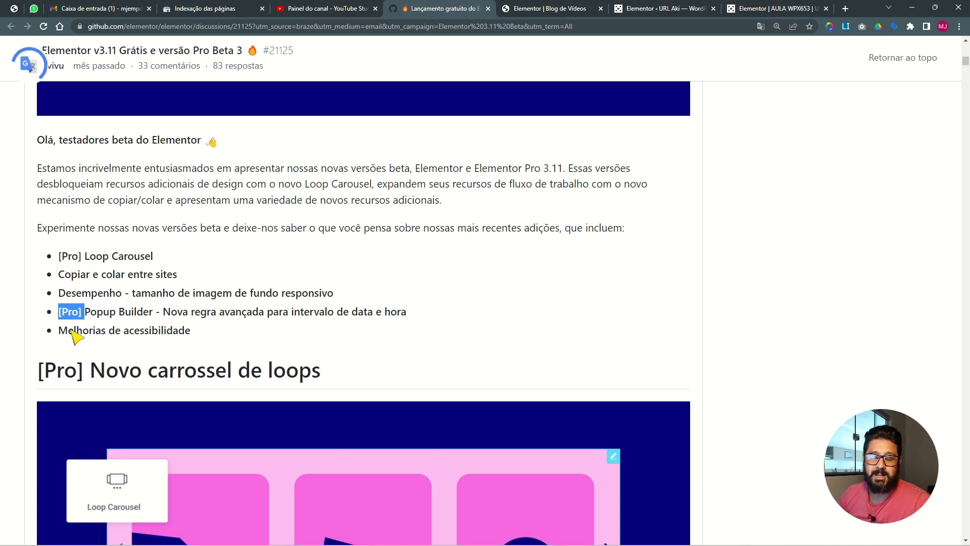
left_click(105, 258)
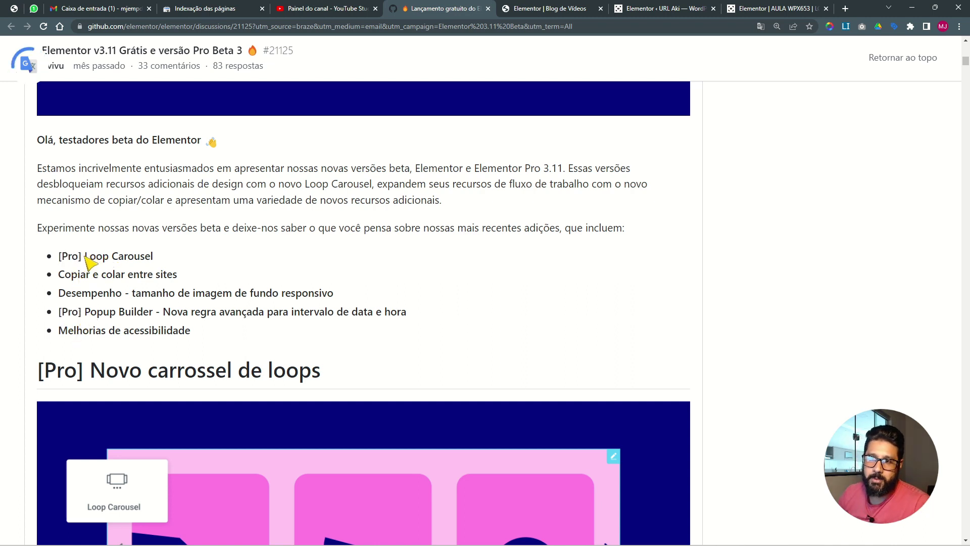
Select Loop Carousel in the list, then move to the Blog de Vídeos page editor.
left_click_drag(86, 260, 153, 263)
left_click(111, 263)
double_click(90, 258)
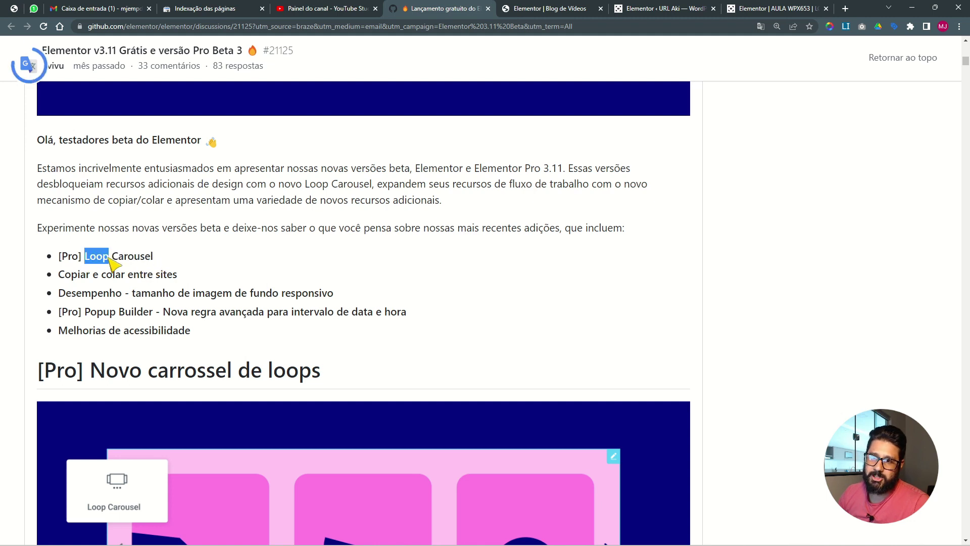
left_click(556, 18)
scroll(268, 169, "down", 4)
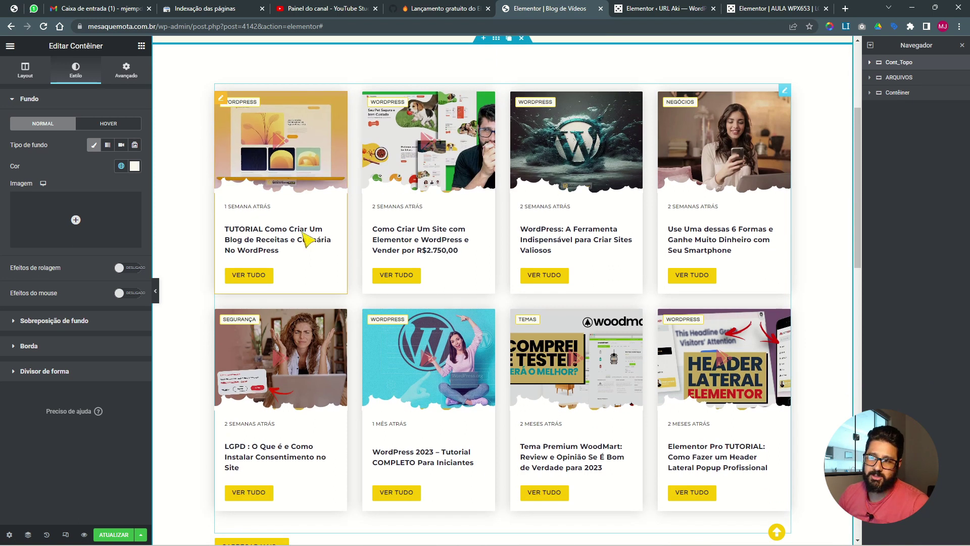
Scroll through the Blog de Vídeos post cards, then highlight Carousel in the GitHub discussion.
scroll(456, 295, "up", 1)
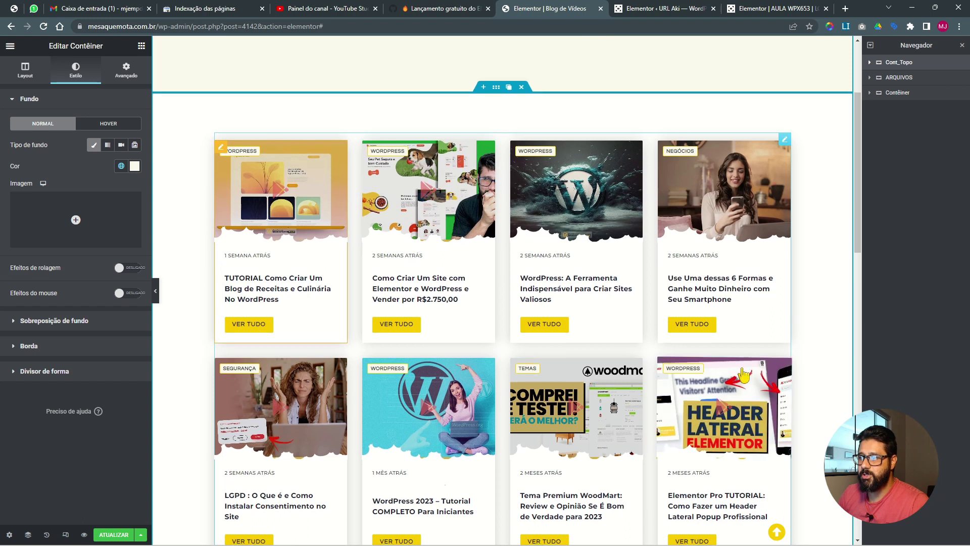
scroll(306, 319, "down", 2)
scroll(429, 354, "up", 5)
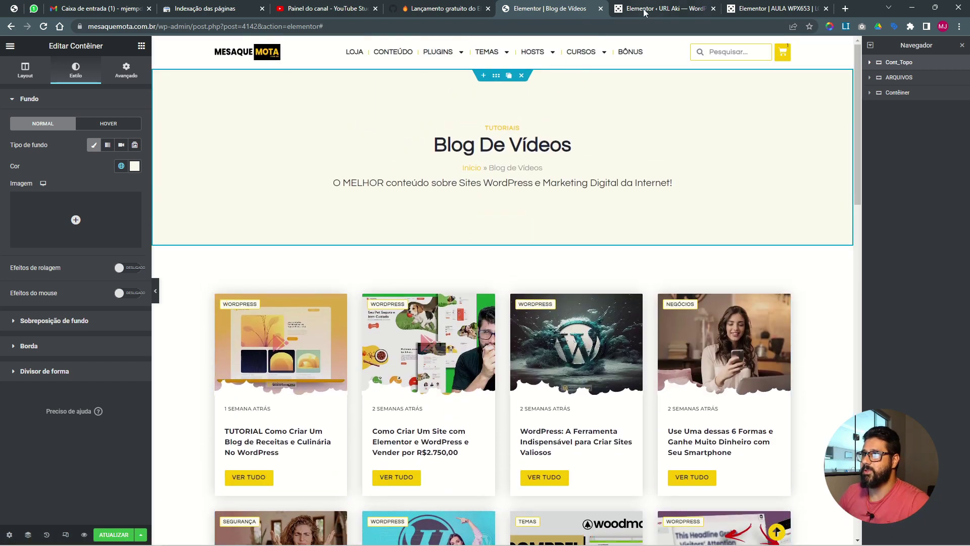
left_click(450, 10)
left_click_drag(160, 259, 116, 263)
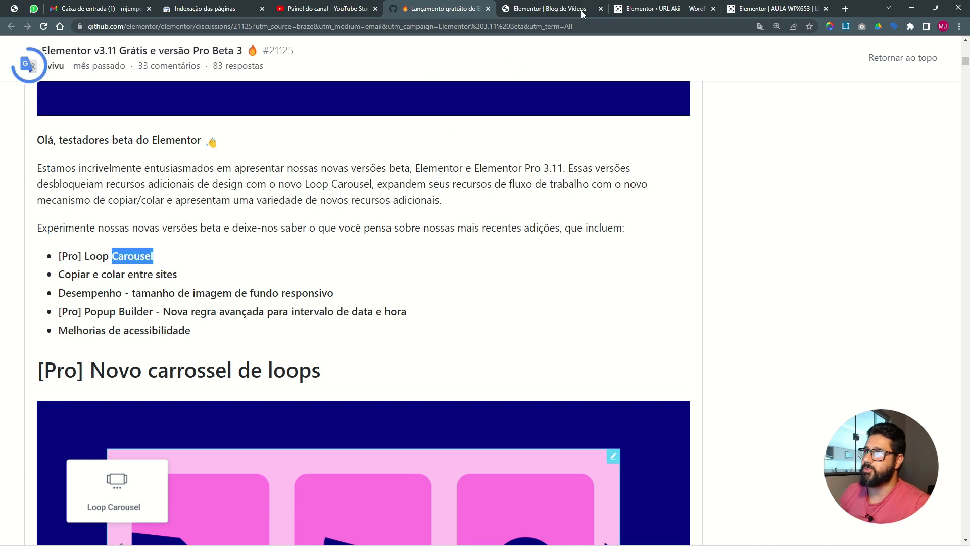
Check the Swiper experiment in Settings, then start a new section in the AULA WPX653 editor.
left_click(665, 10)
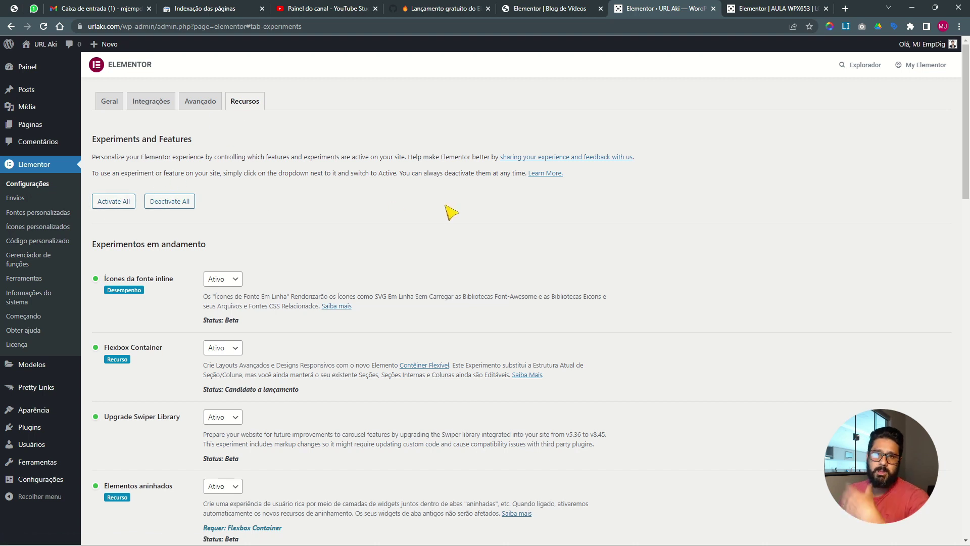
key("ctrl+Tab")
left_click(482, 119)
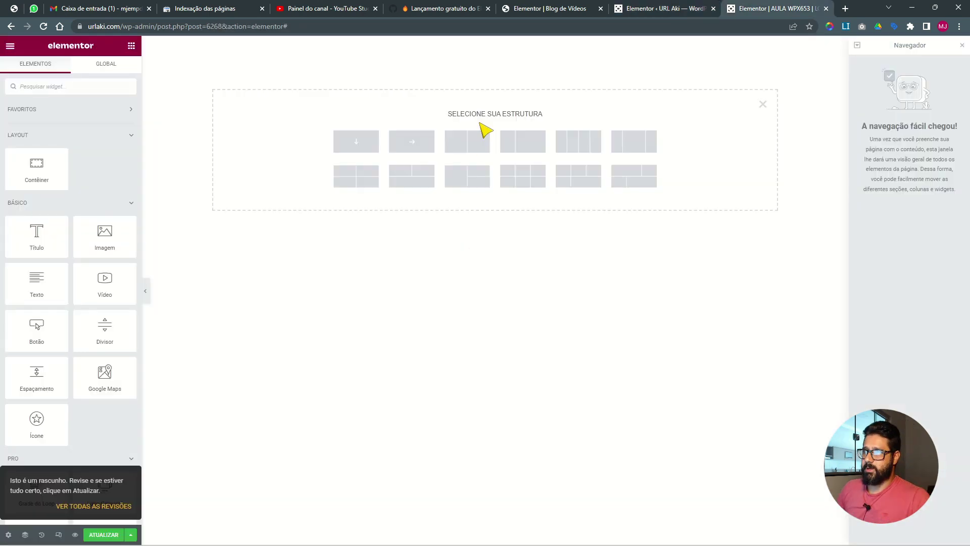
Create a single-row container and drop a Loop Carousel widget, found by searching 'carro', into it.
left_click(418, 145)
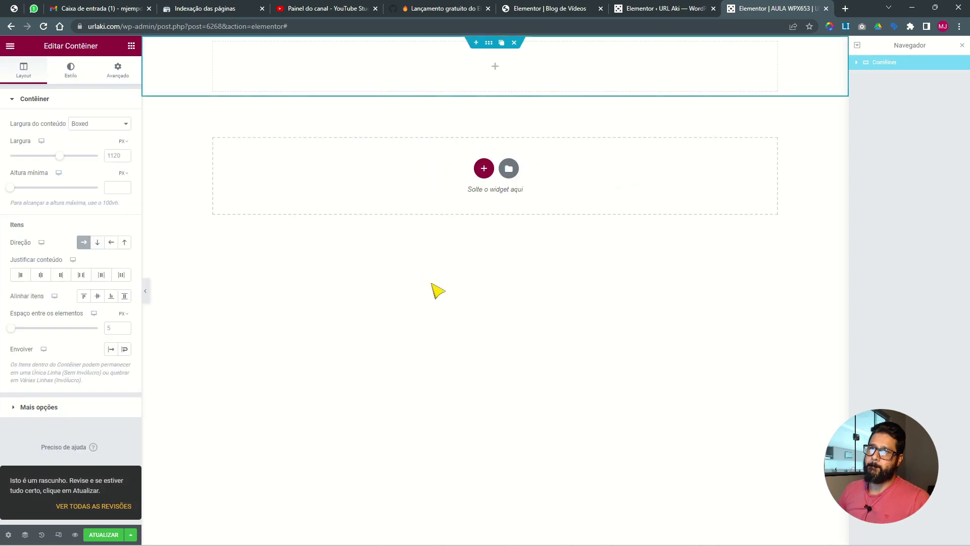
left_click(131, 47)
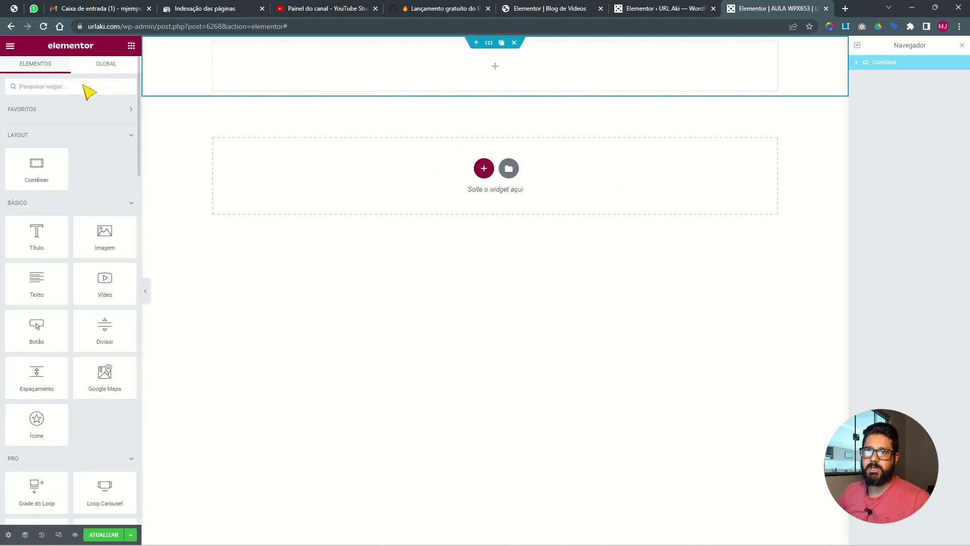
type("car")
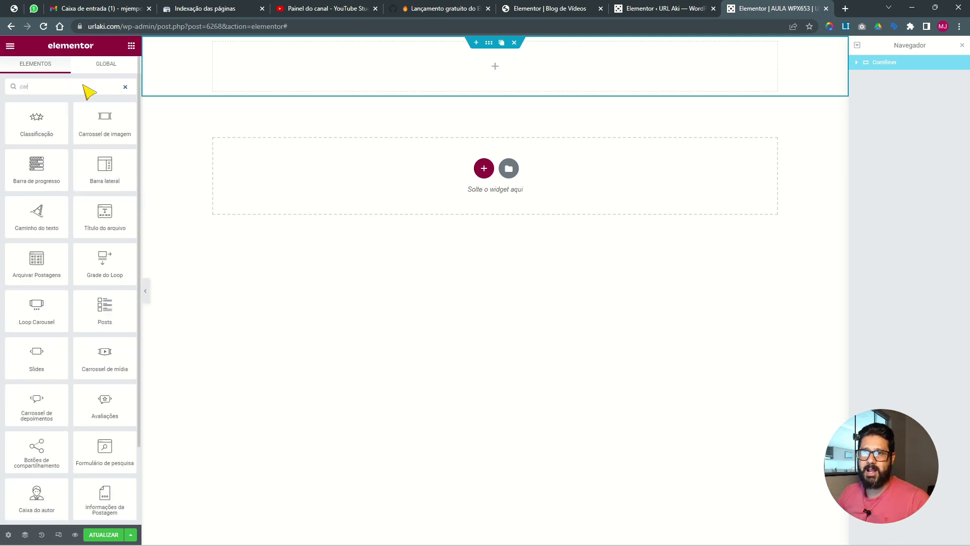
type("r")
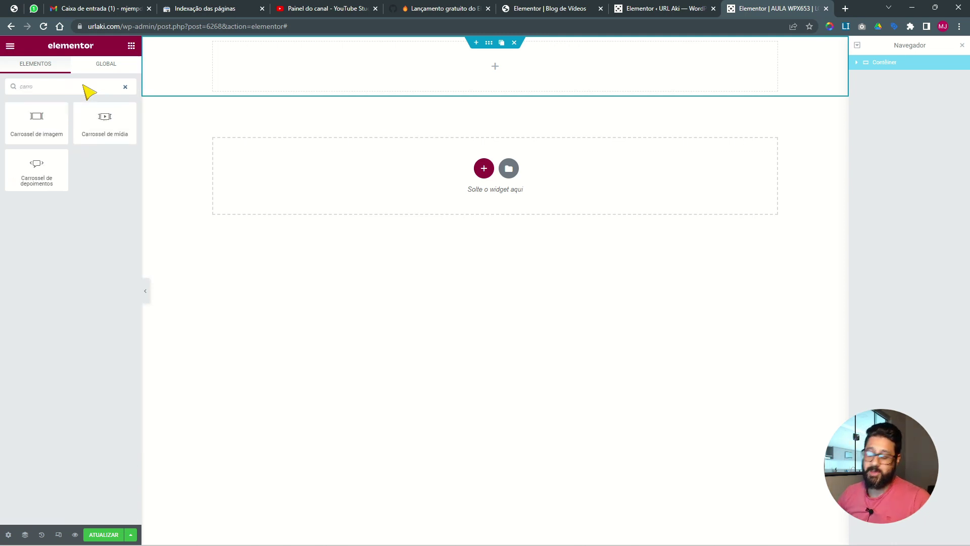
type("o")
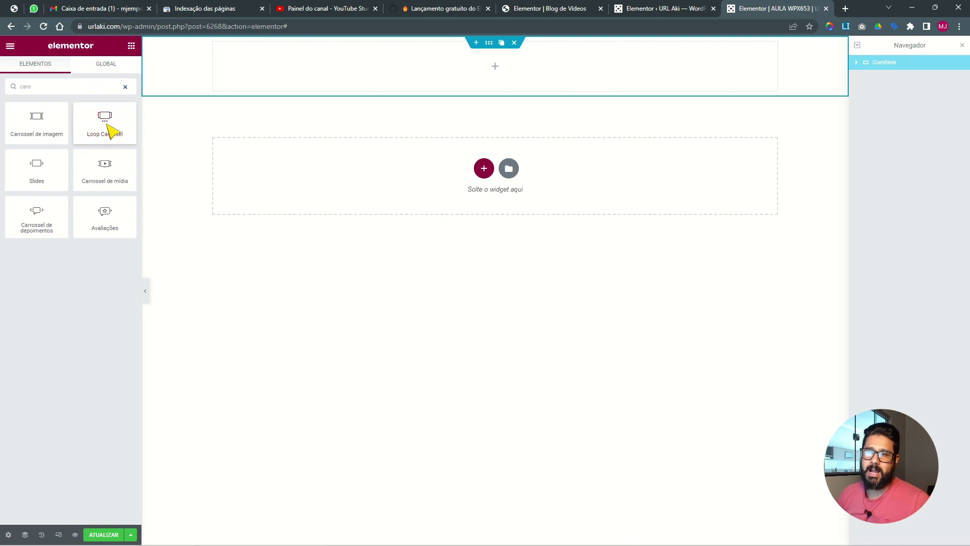
scroll(109, 129, "up", 5)
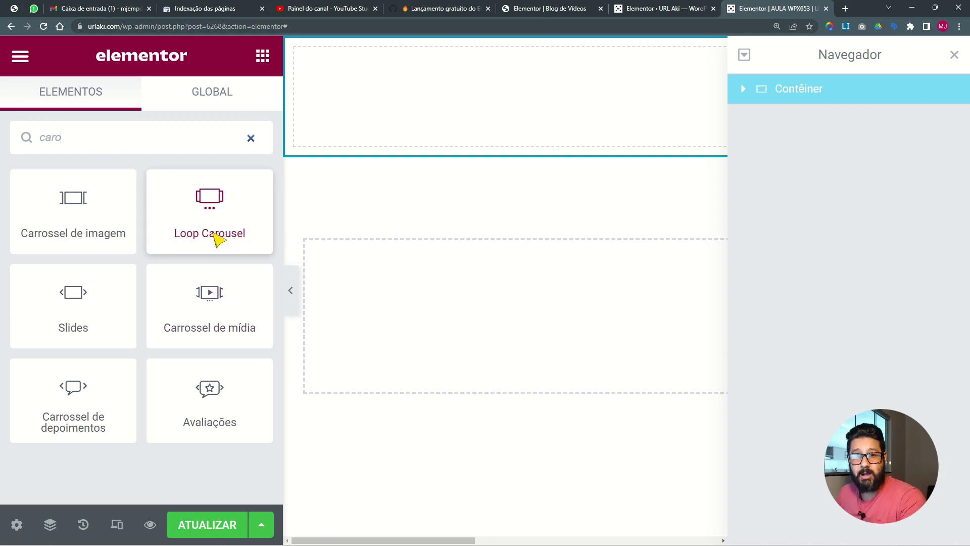
scroll(181, 237, "down", 5)
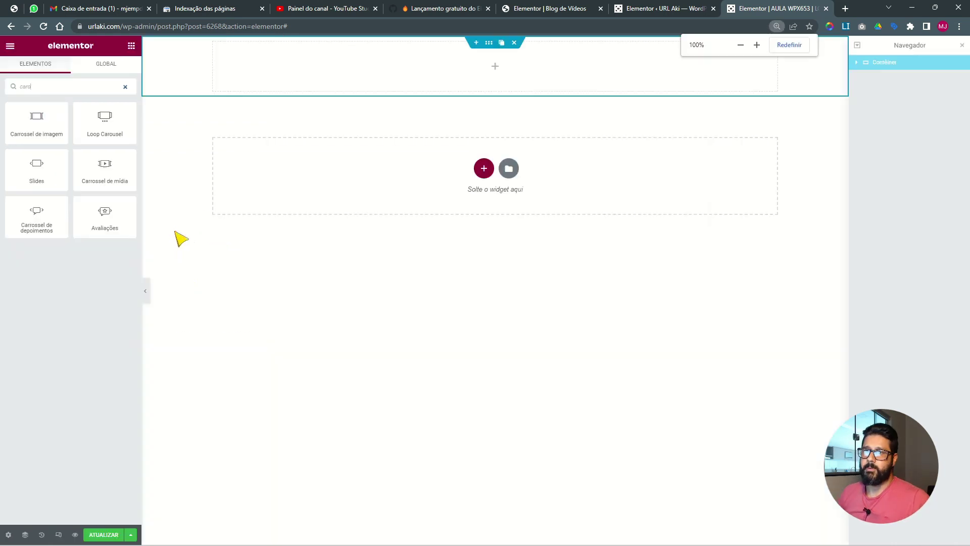
left_click_drag(149, 119, 273, 88)
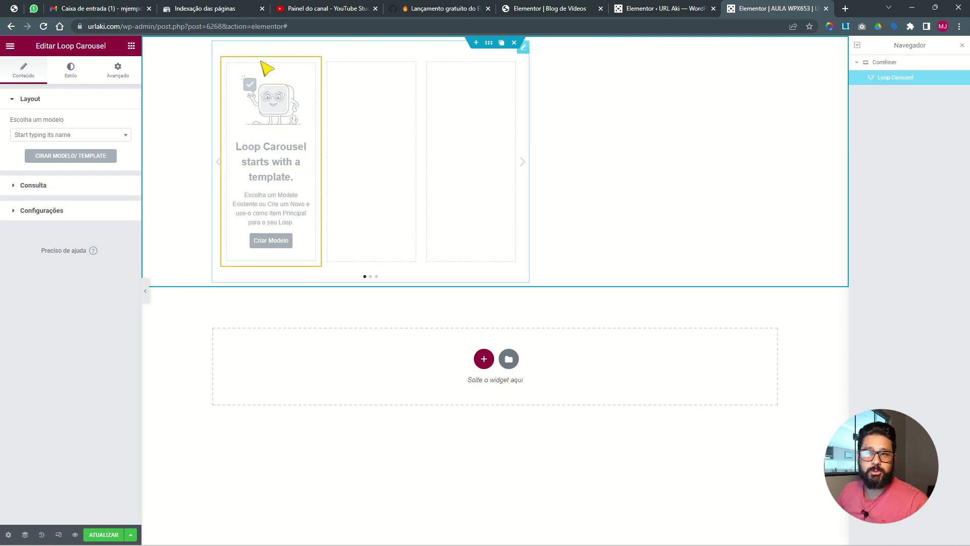
Create a carousel item template and add the featured image and post title widgets.
left_click(272, 240)
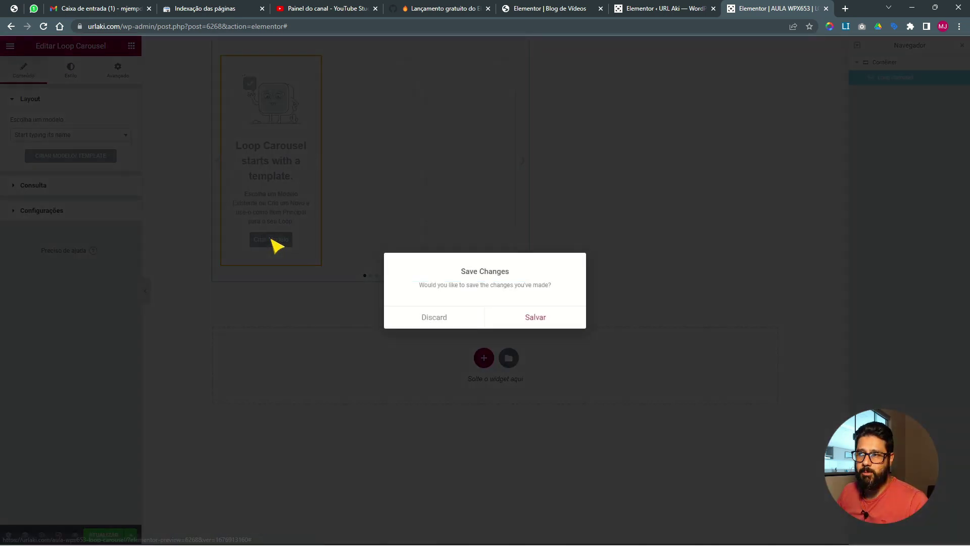
left_click(518, 321)
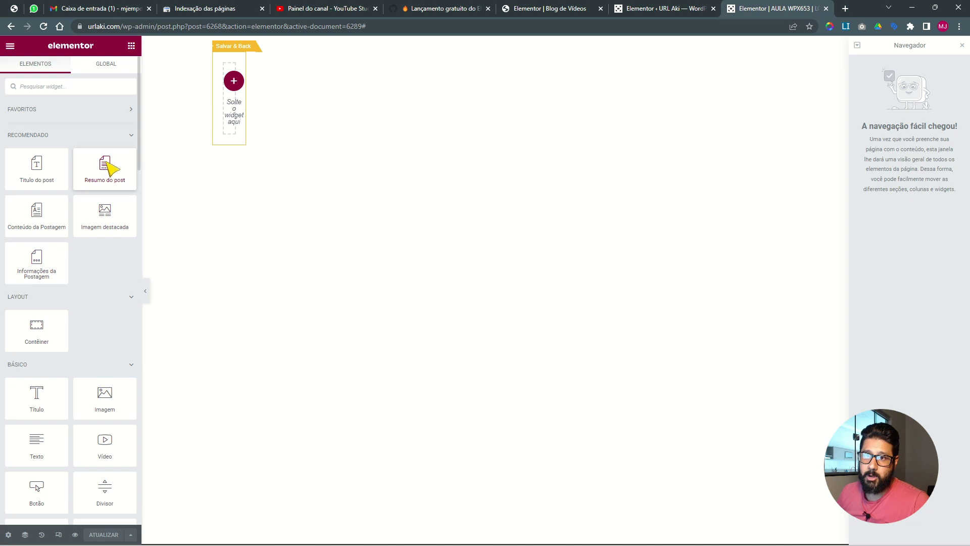
left_click_drag(111, 210, 231, 102)
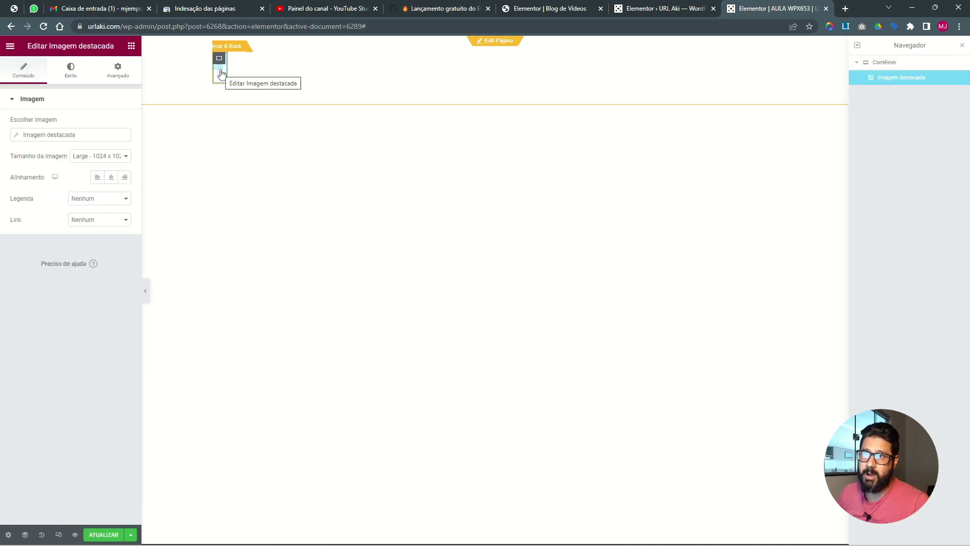
left_click(131, 47)
left_click_drag(36, 166, 304, 184)
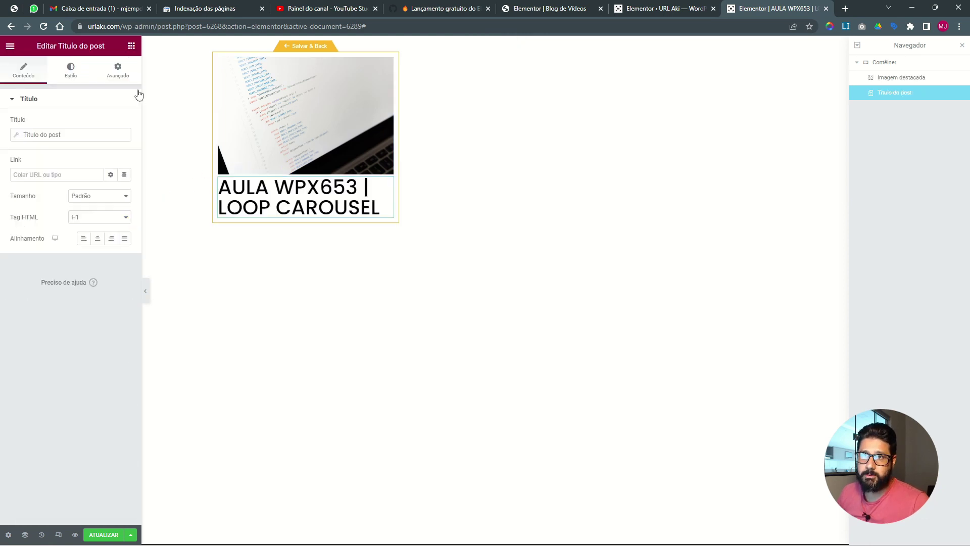
Add post info at font size 12, showing only author and date.
left_click(131, 46)
left_click_drag(37, 263, 282, 226)
left_click(71, 71)
left_click(29, 149)
left_click(125, 227)
left_click(107, 306)
type("12")
left_click(23, 71)
left_click(123, 235)
Set the post title font size to 28.
left_click(123, 210)
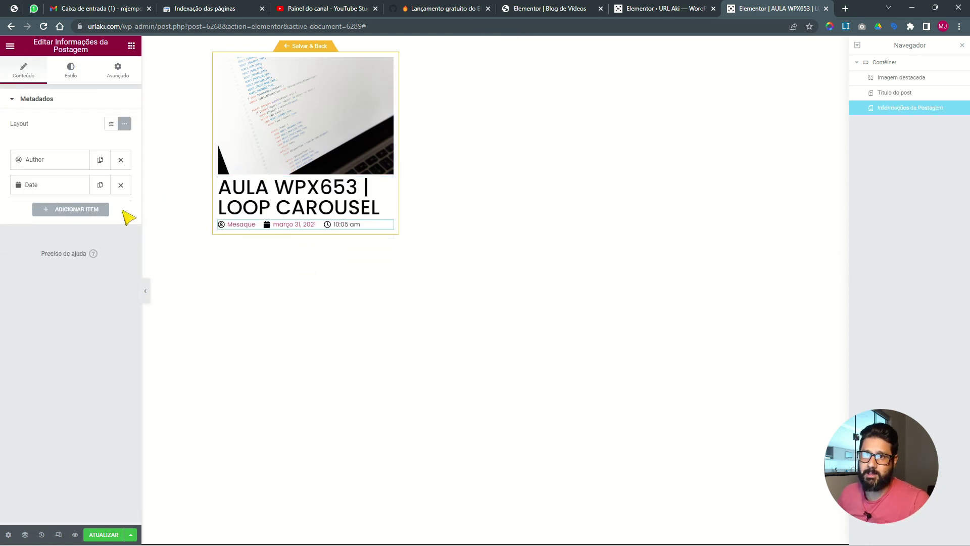
left_click(282, 191)
left_click(71, 70)
left_click(125, 144)
left_click_drag(21, 224, 27, 224)
Give the template container 10 padding.
left_click(219, 59)
left_click(118, 71)
left_click(24, 70)
left_click(118, 71)
type("10")
Add a button labelled 'ler tudo' below the post info.
left_click(131, 46)
left_click_drag(37, 490, 306, 253)
triple_click(43, 145)
type("ler tudo")
Align the button left with padding 10, 18 and 18, then save the template and return.
left_click(303, 196)
left_click(245, 255)
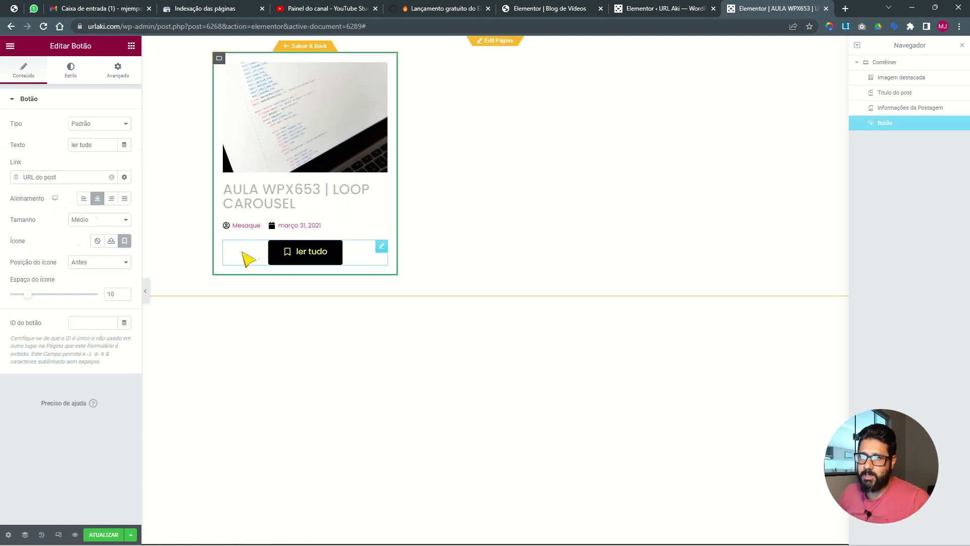
left_click(71, 71)
left_click(20, 359)
type("10")
left_click(46, 359)
type("18")
left_click(101, 358)
type("18")
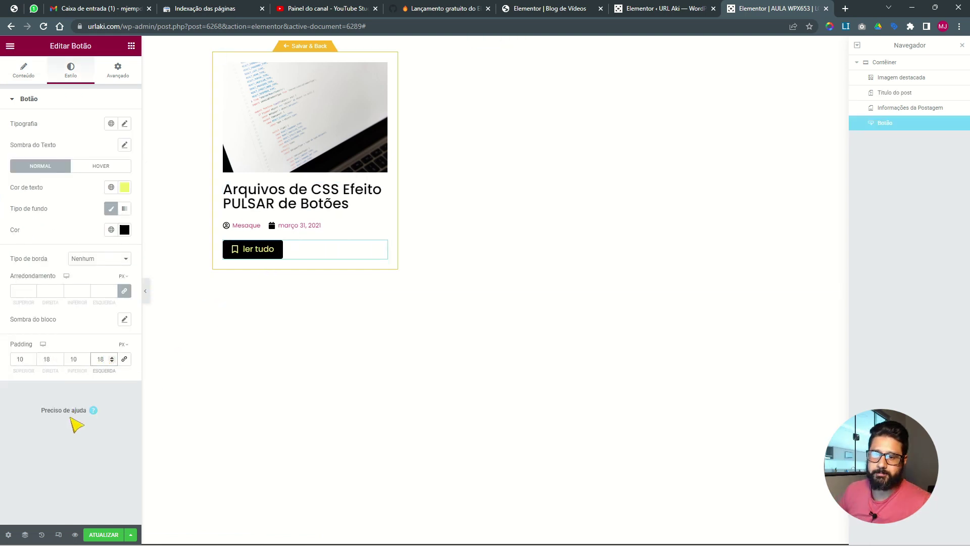
left_click(303, 47)
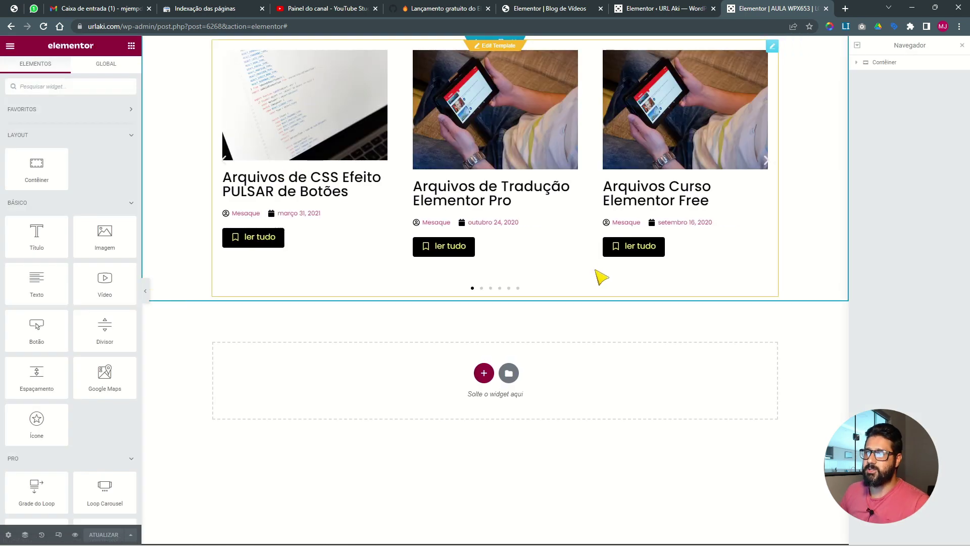
Give the carousel's container a 90 px top margin.
left_click(882, 63)
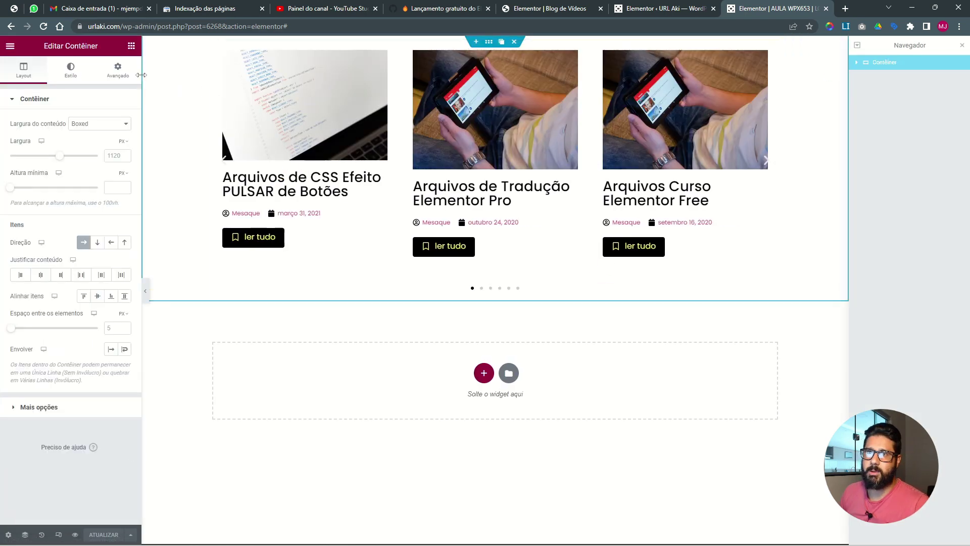
left_click(118, 70)
left_click(123, 134)
left_click(21, 135)
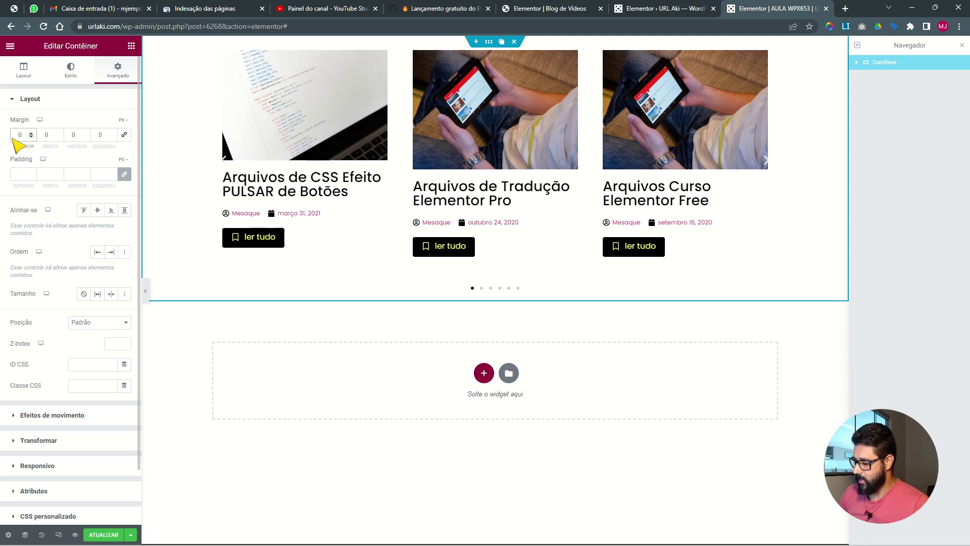
type("90")
Preview the page, advance the carousel four slides, then restore the editor panels.
left_click(146, 293)
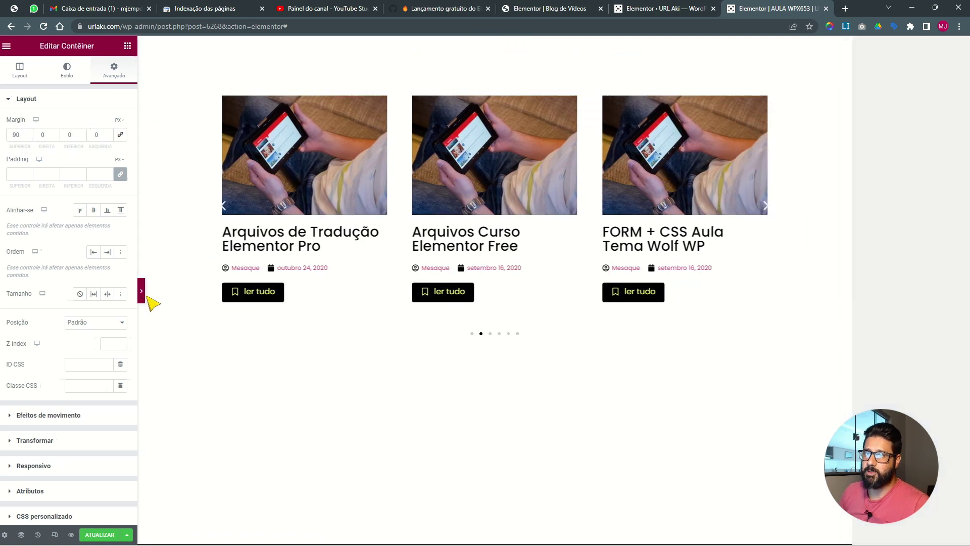
left_click(758, 208)
left_click(758, 208)
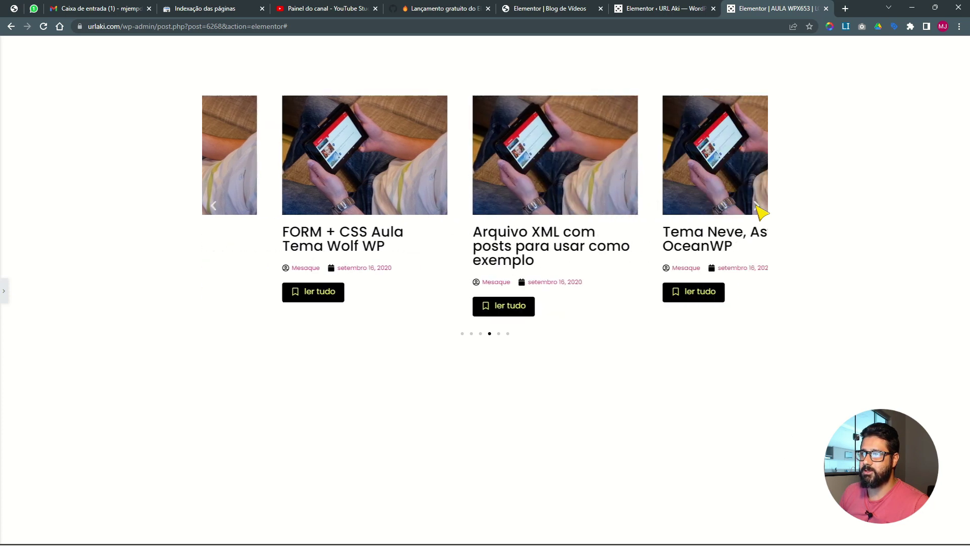
left_click(758, 209)
left_click(758, 208)
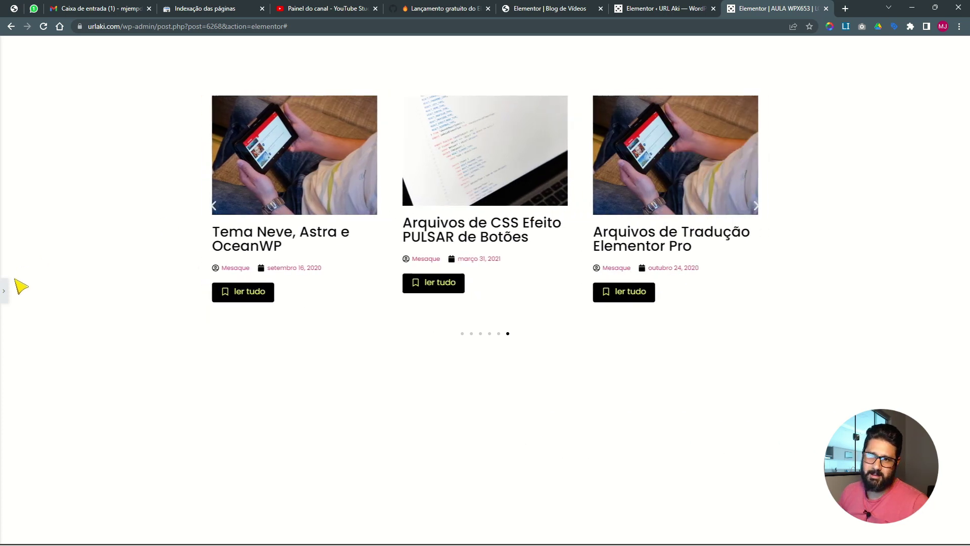
left_click(3, 290)
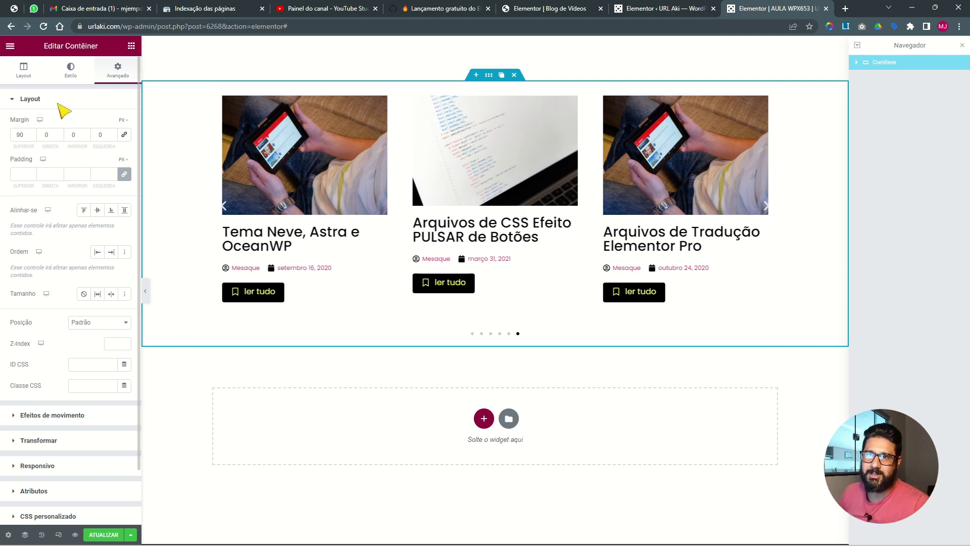
right_click(399, 192)
Set the Loop Carousel's slides to display to 1.
left_click(407, 192)
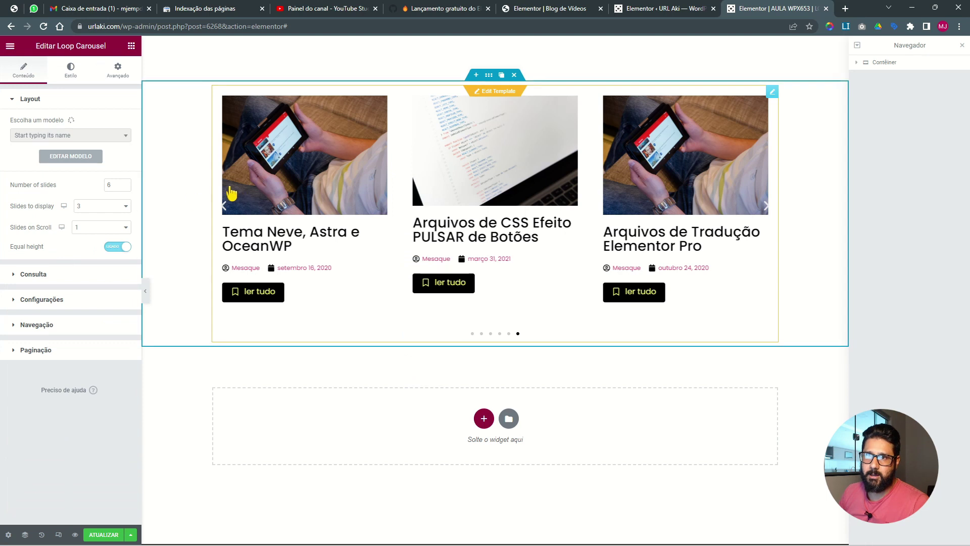
left_click(88, 213)
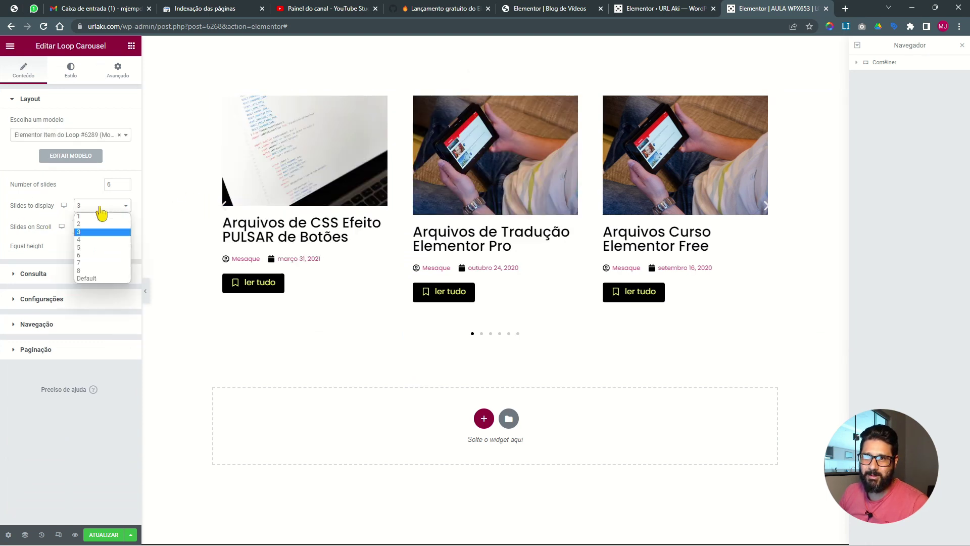
left_click(92, 217)
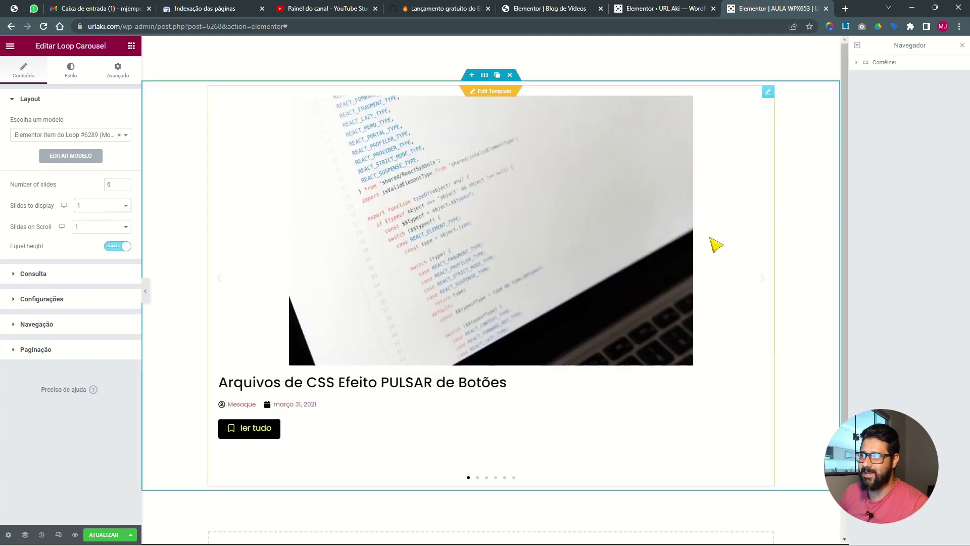
Advance the carousel three posts to test it, then return to the GitHub discussion.
left_click(763, 283)
left_click(763, 283)
left_click(765, 286)
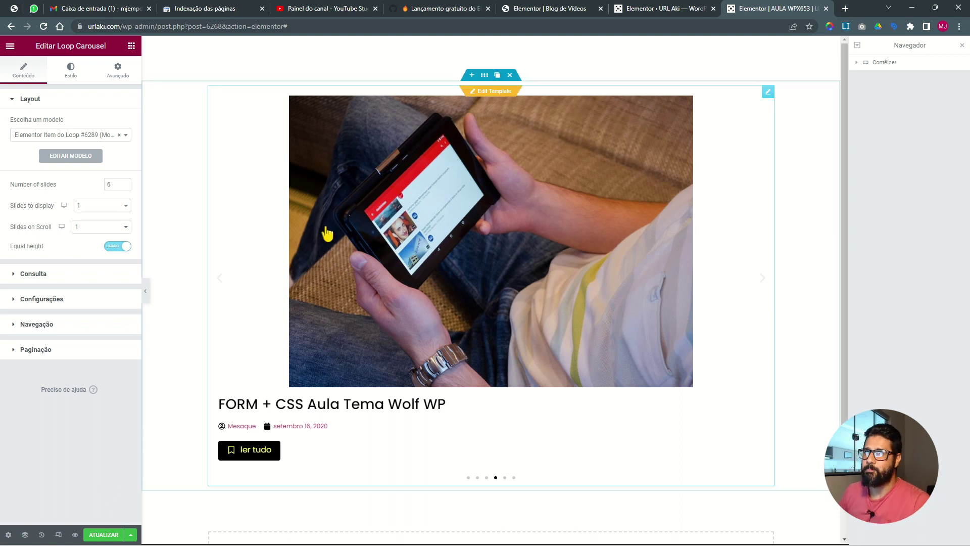
left_click(432, 14)
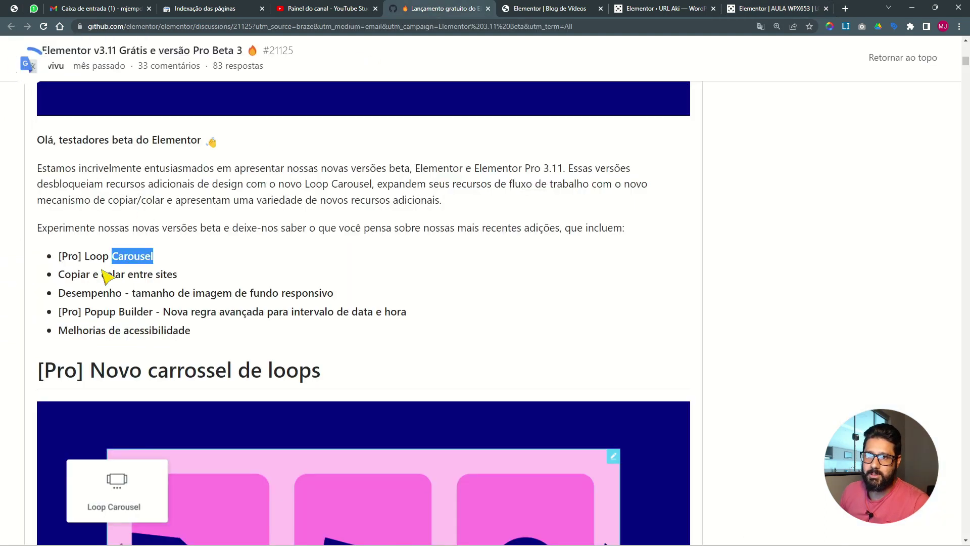
Highlight 'Copiar e colar entre sites' and go to the Blog de Vídeos editor.
left_click_drag(86, 276, 260, 282)
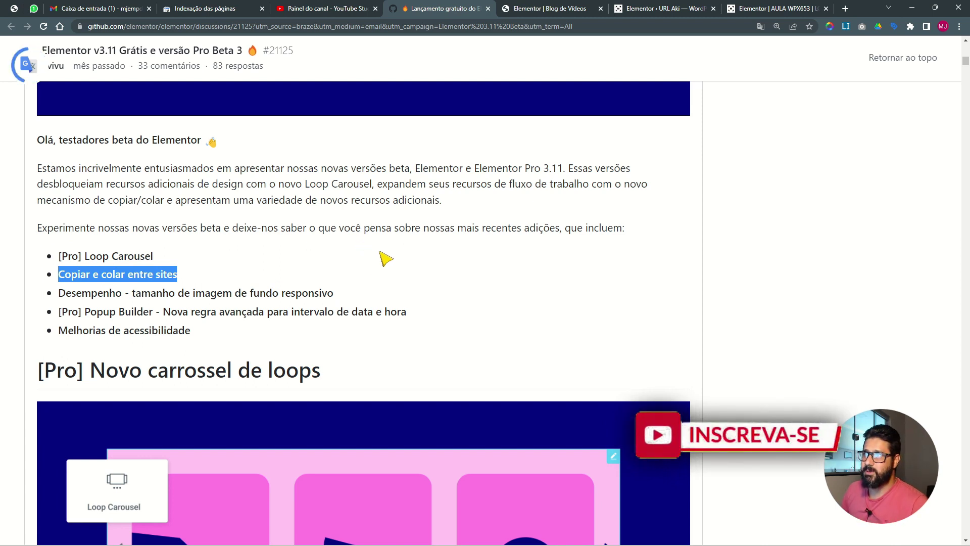
left_click(548, 10)
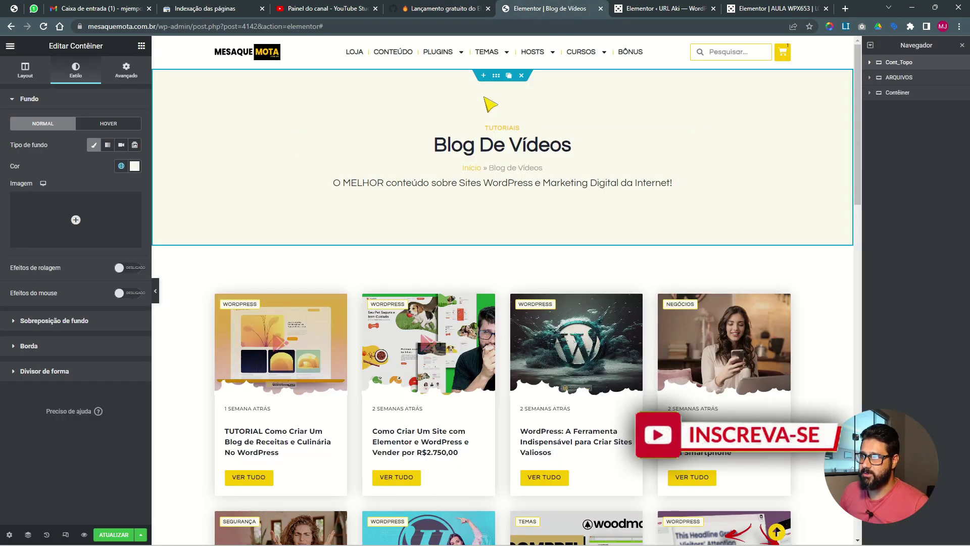
left_click_drag(89, 26, 181, 27)
Copy the Blog de Vídeos header container, then view the Experiments settings.
right_click(499, 86)
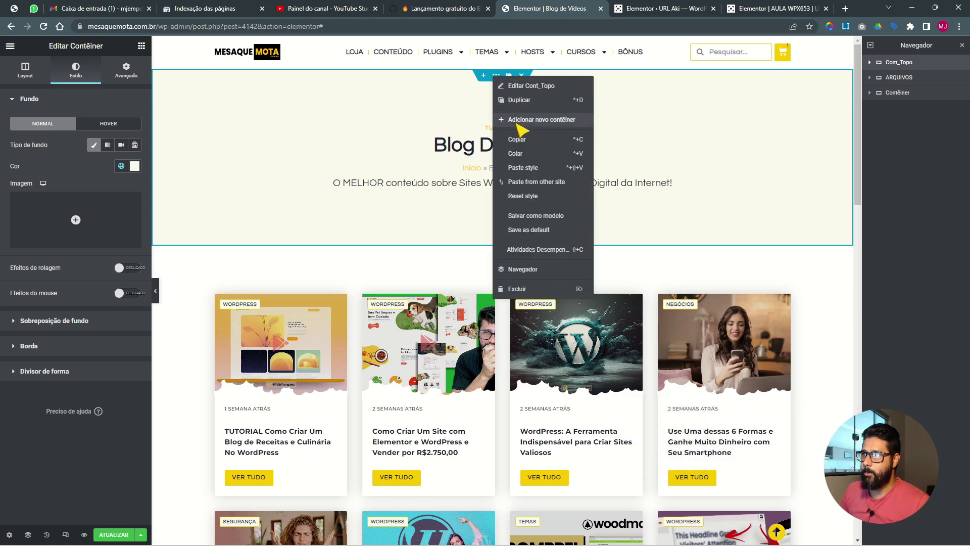
left_click(495, 135)
left_click(668, 7)
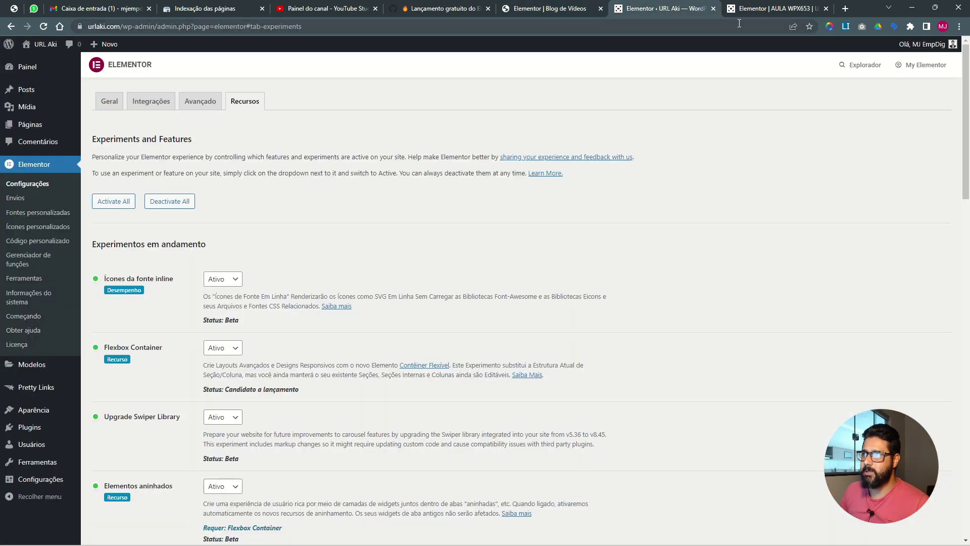
Paste the header container from the other site into the lesson page, then delete it.
left_click(748, 9)
scroll(481, 442, "down", 2)
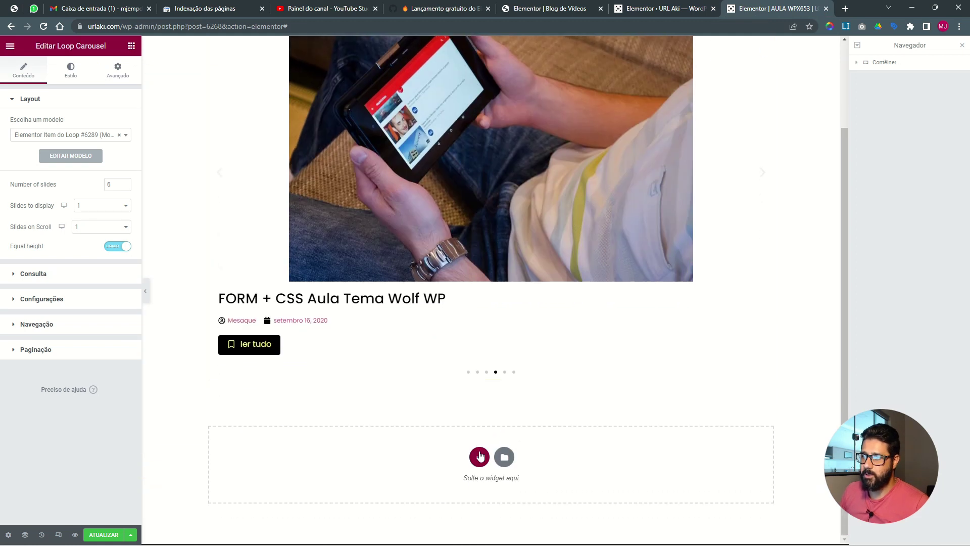
left_click(480, 458)
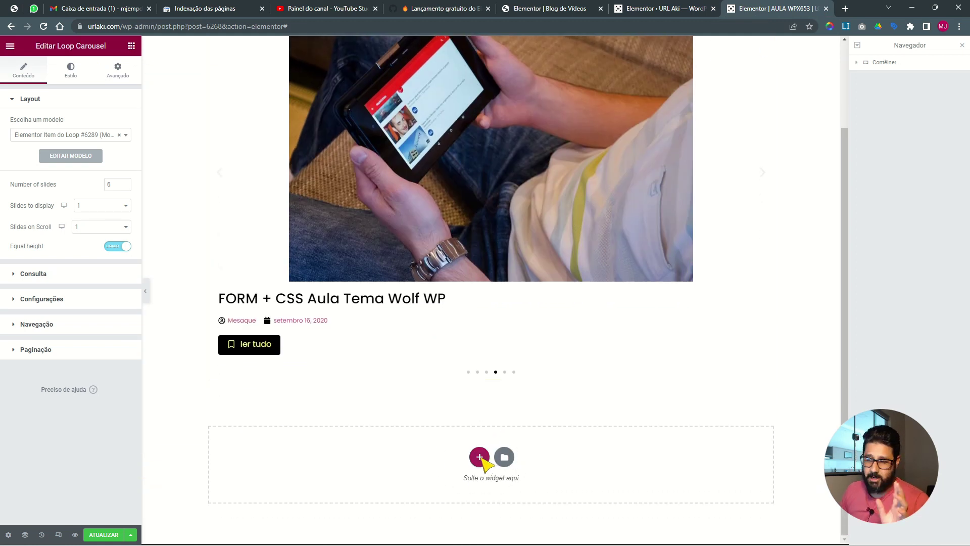
right_click(481, 458)
left_click(518, 481)
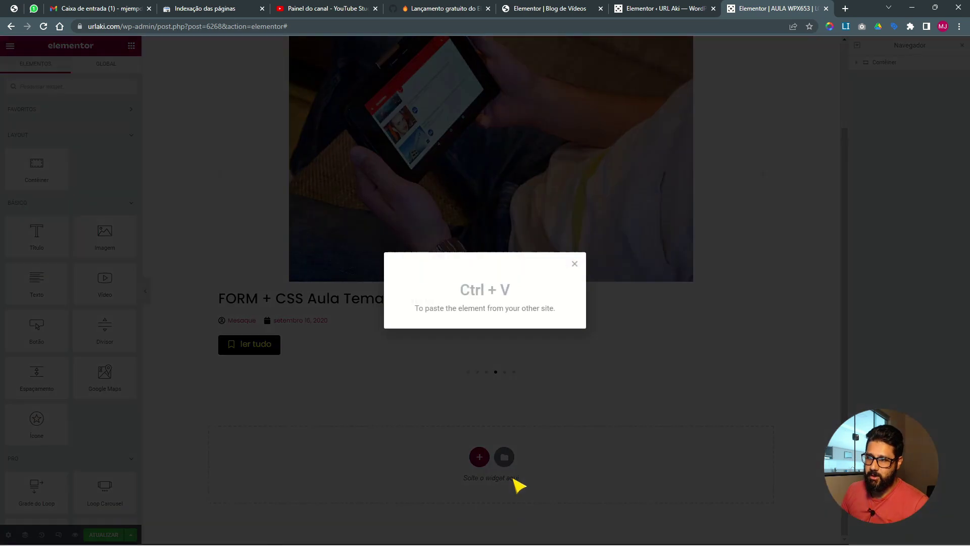
key("ctrl+v")
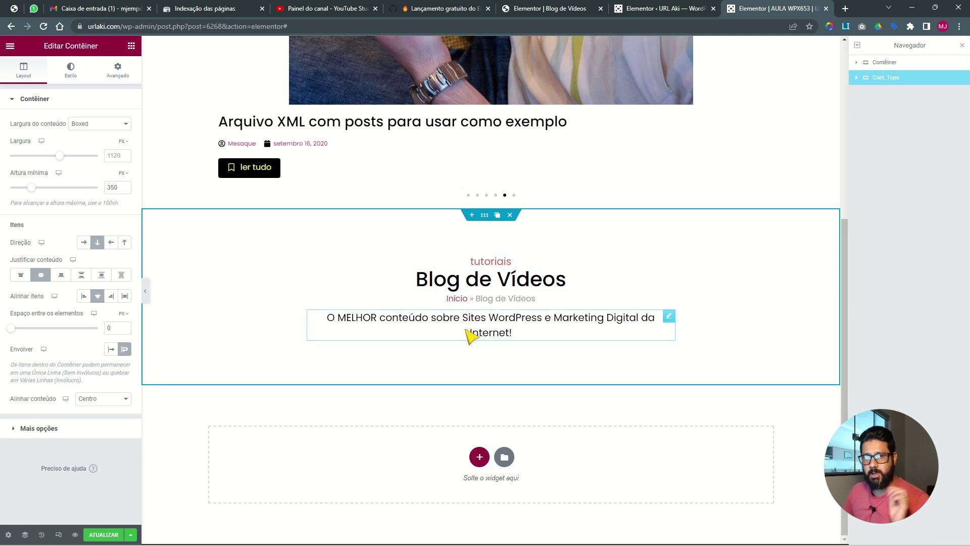
left_click(510, 215)
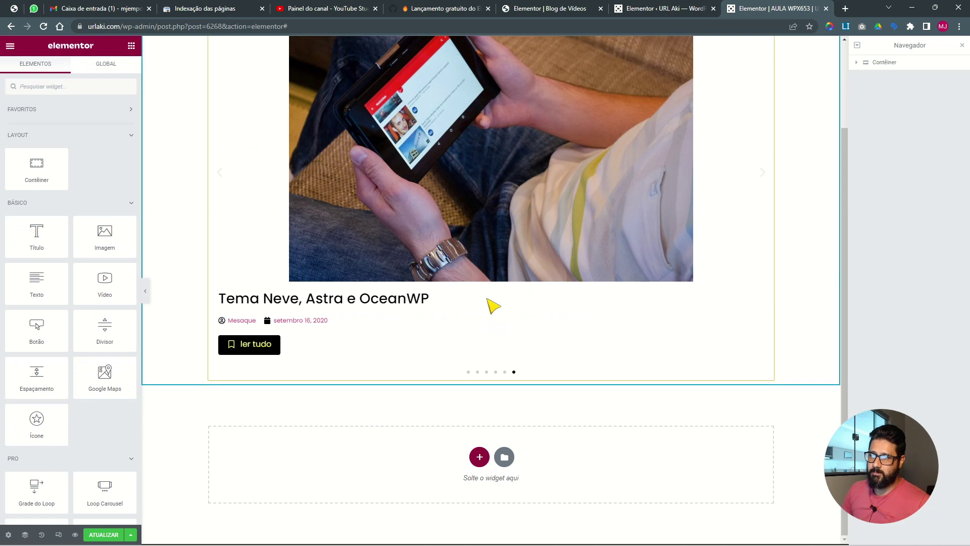
Add a row container, try pasting from the other site into it, dismiss the error, and delete it.
left_click(478, 456)
left_click(408, 435)
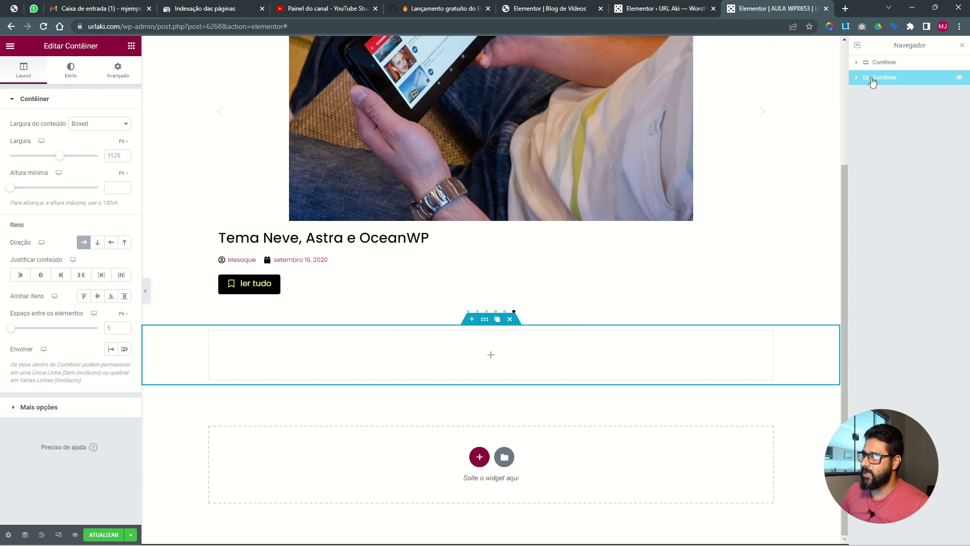
key("ctrl+plus")
key("ctrl+plus")
key("ctrl+plus")
key("ctrl+plus")
key("ctrl+plus")
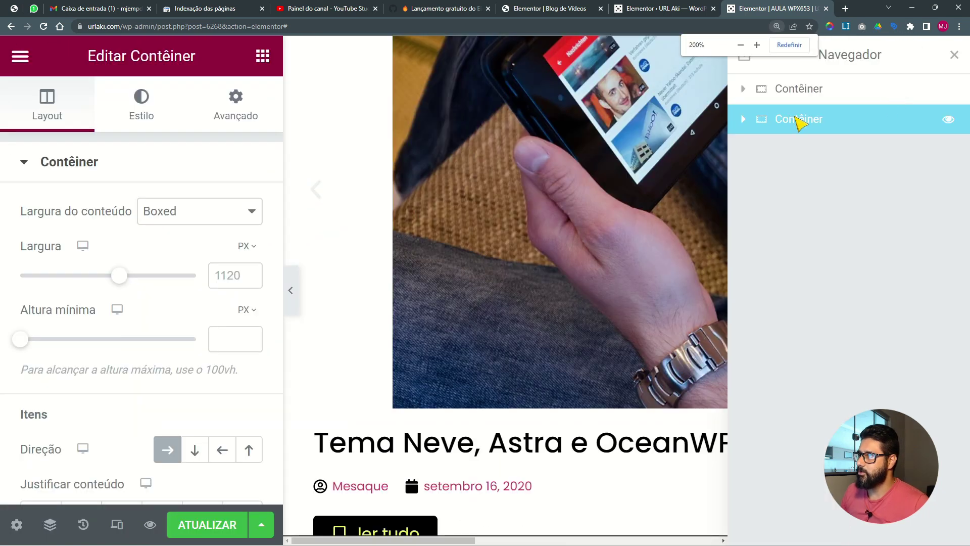
right_click(797, 118)
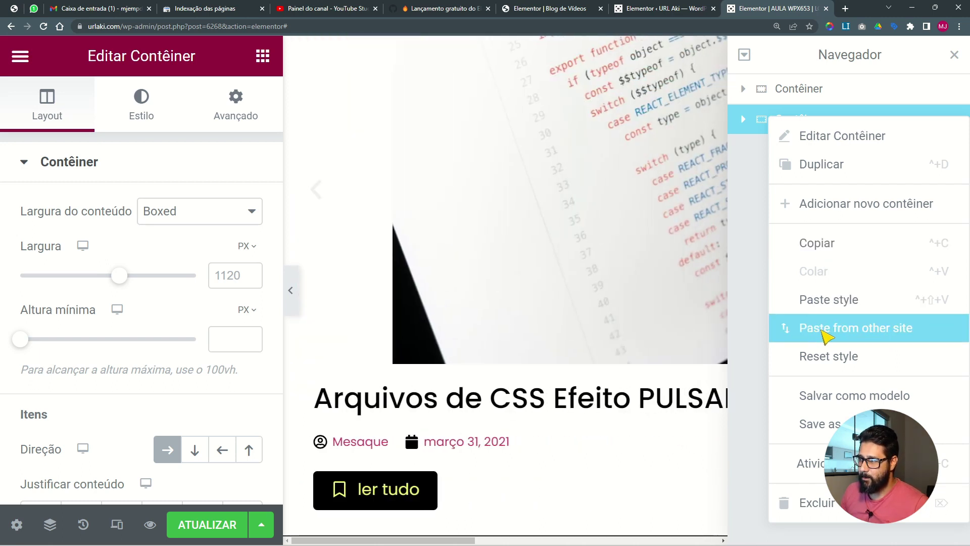
left_click(863, 337)
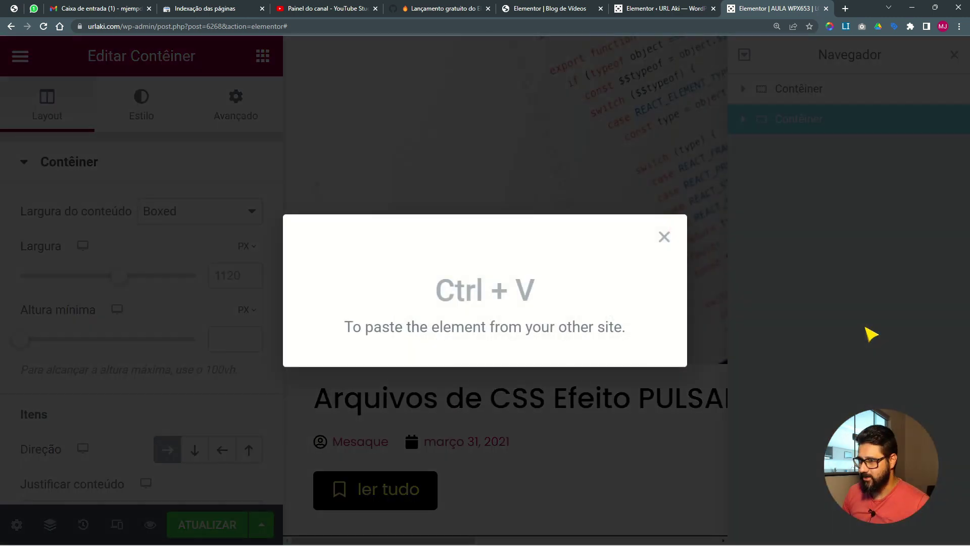
key("ctrl+0")
key("ctrl+v")
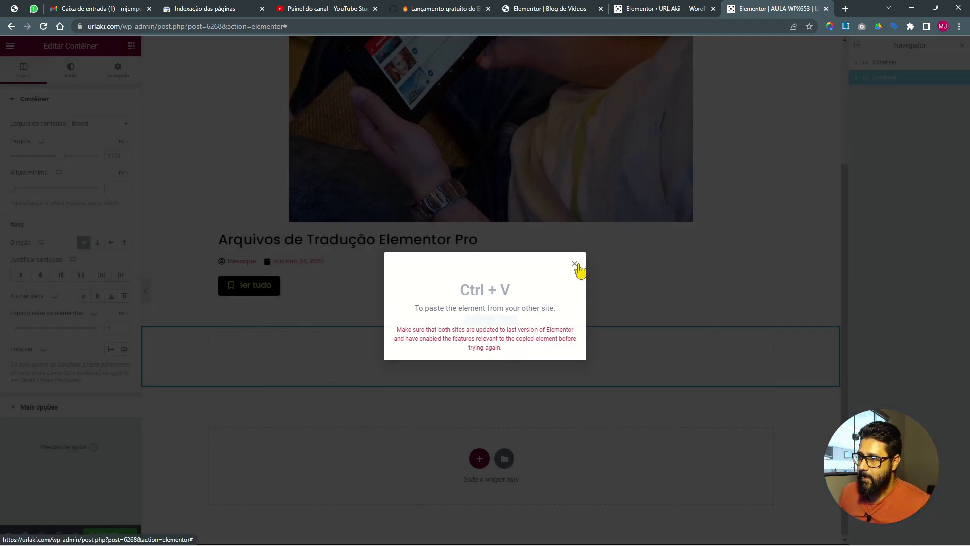
left_click(575, 264)
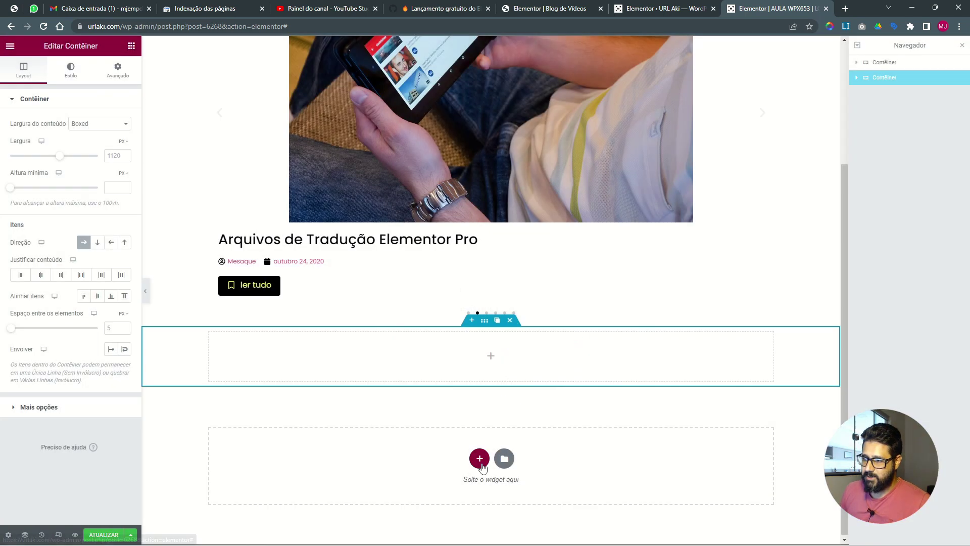
left_click(510, 320)
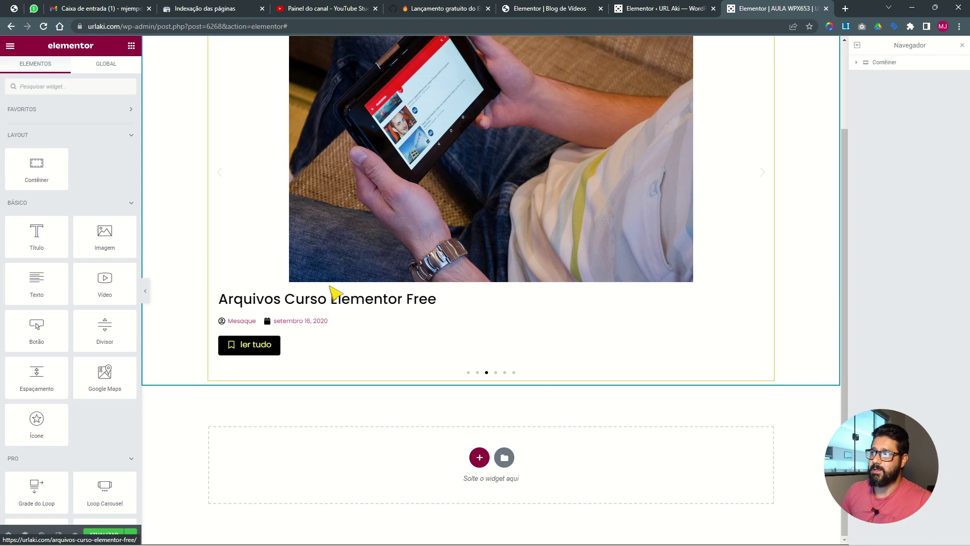
Paste the Blog de Vídeos header container from the other site below the Loop Carousel.
right_click(486, 474)
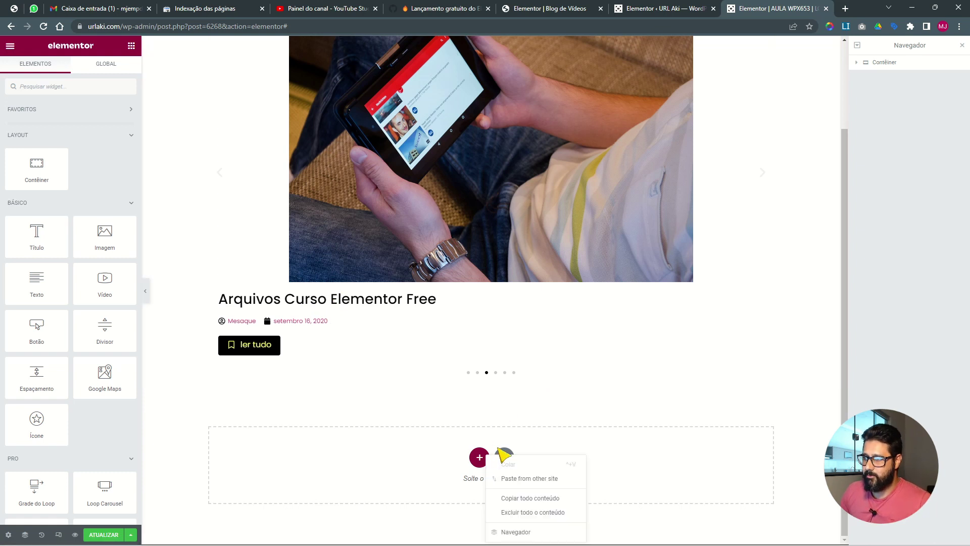
left_click(522, 484)
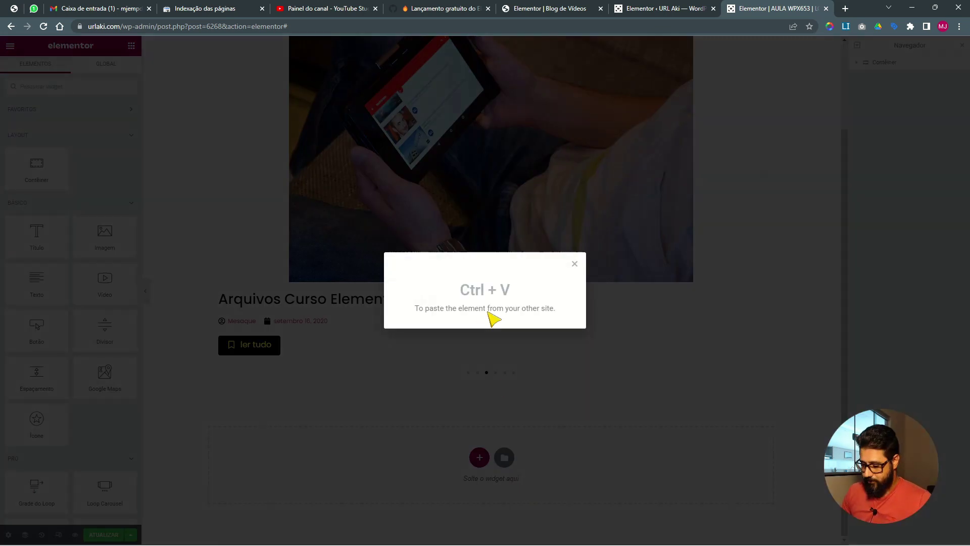
key("ctrl+v")
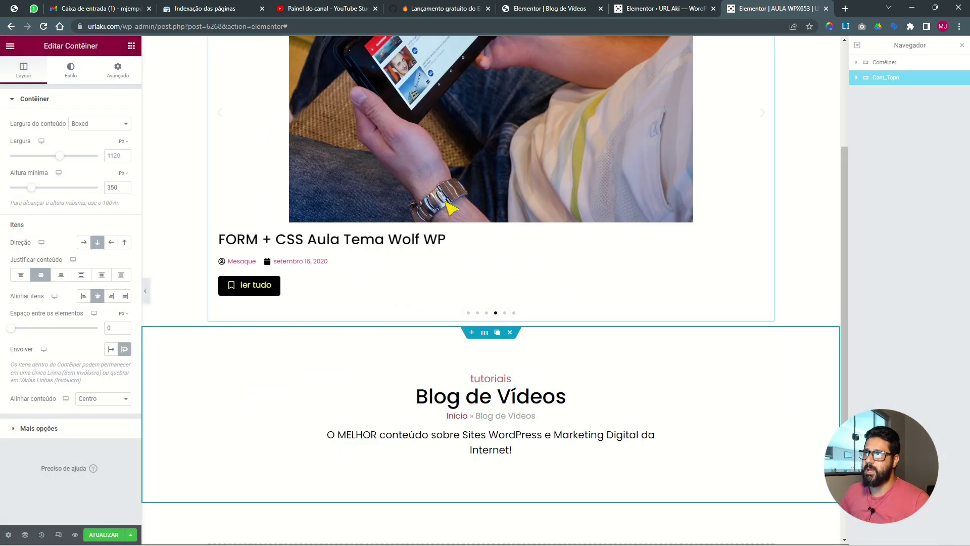
left_click(470, 11)
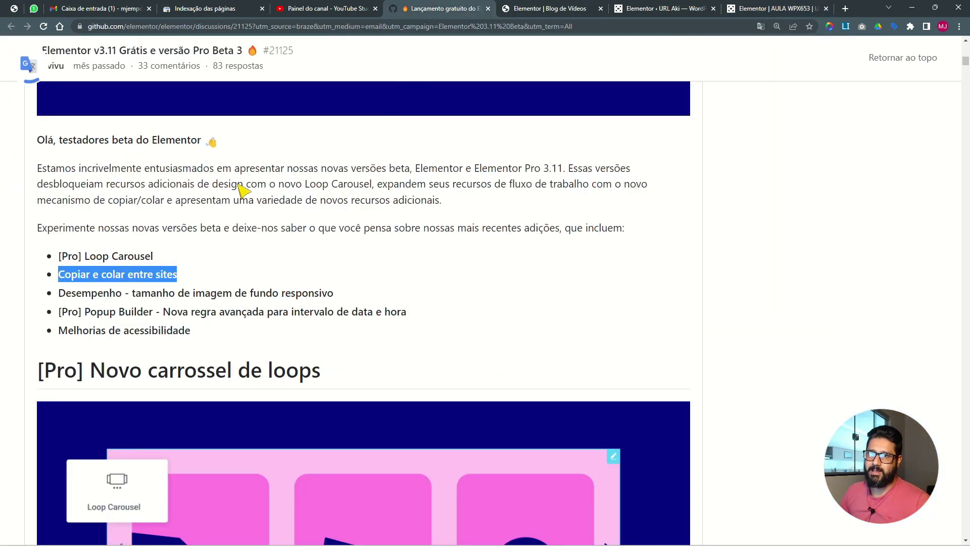
On the Blog de Vídeos page editor, inspect the header container's background colour.
left_click(570, 10)
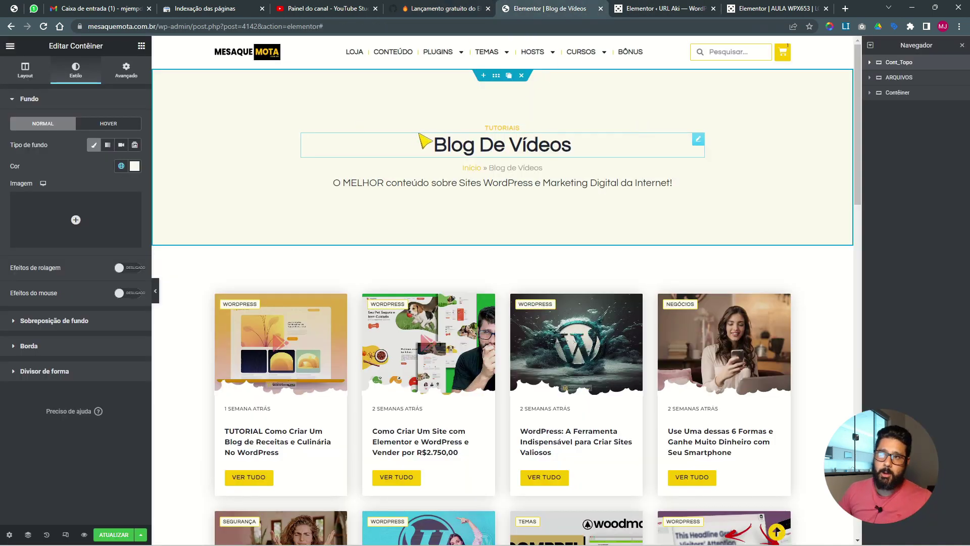
key("ctrl+plus")
key("ctrl+plus")
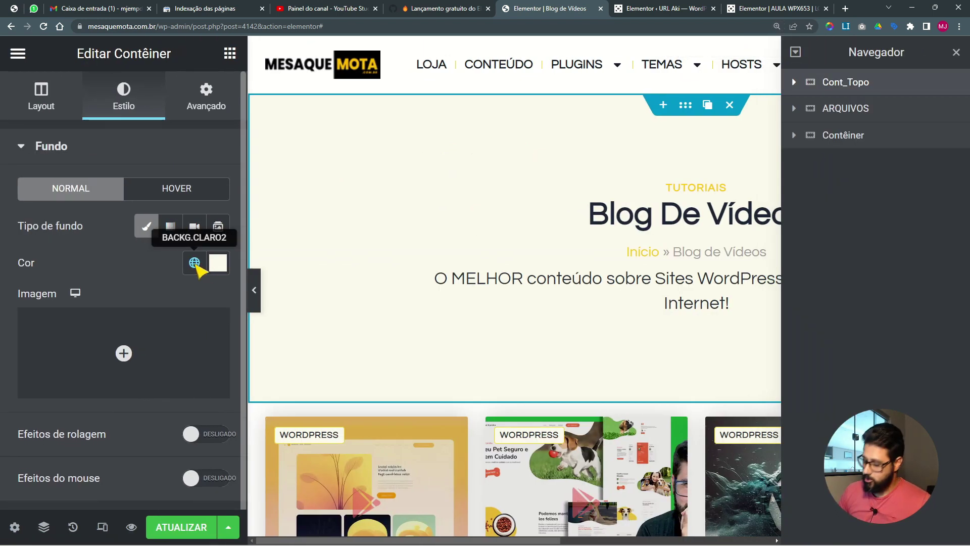
key("ctrl+0")
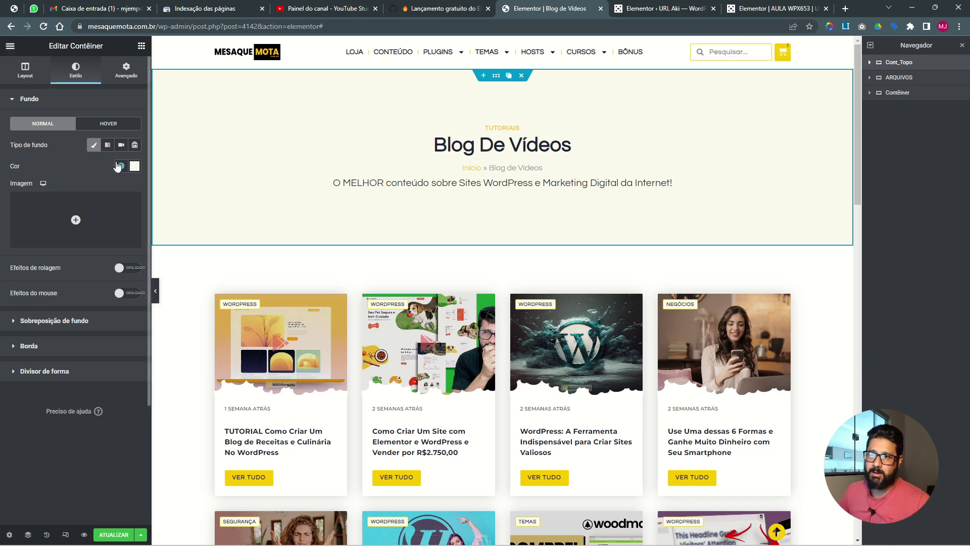
left_click(135, 166)
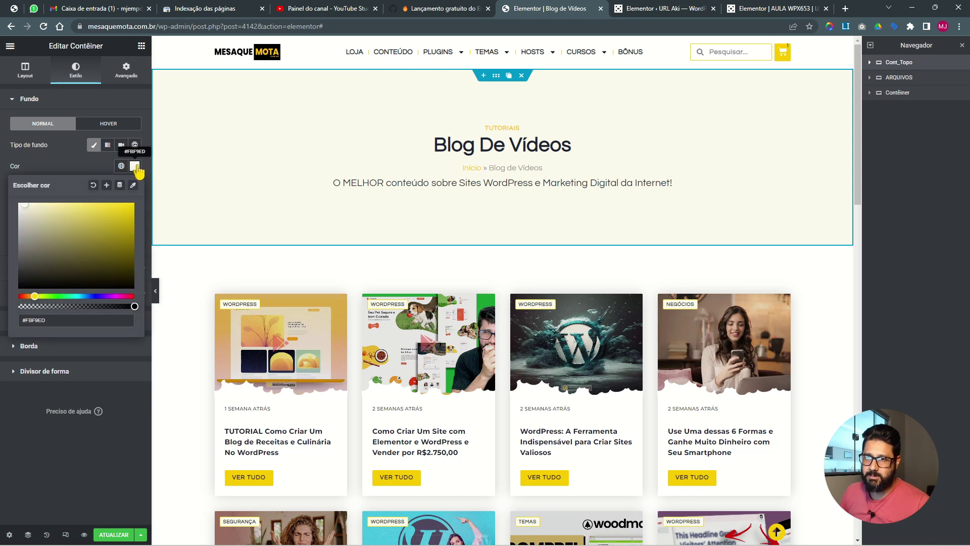
left_click(135, 167)
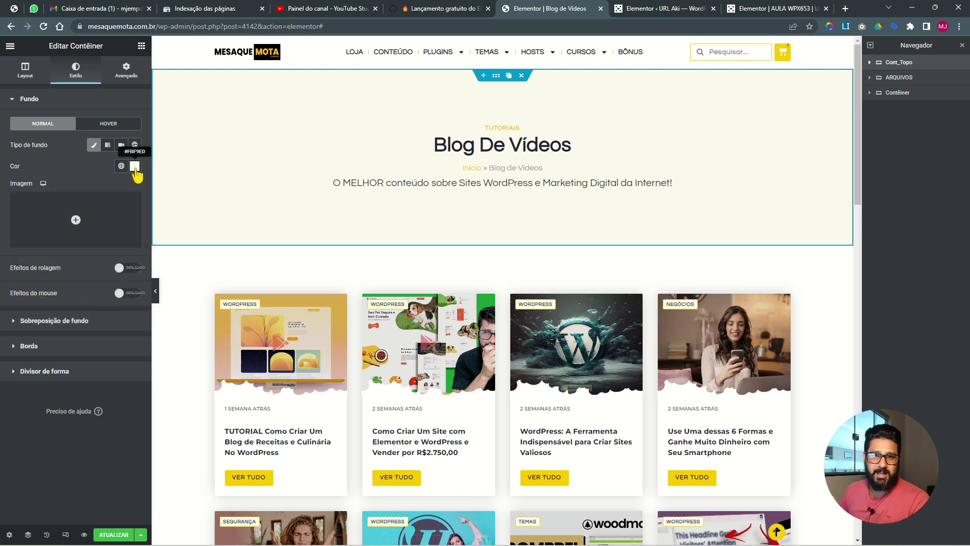
Copy the Cont_Topo header container and bring up the other site's page editor.
right_click(496, 75)
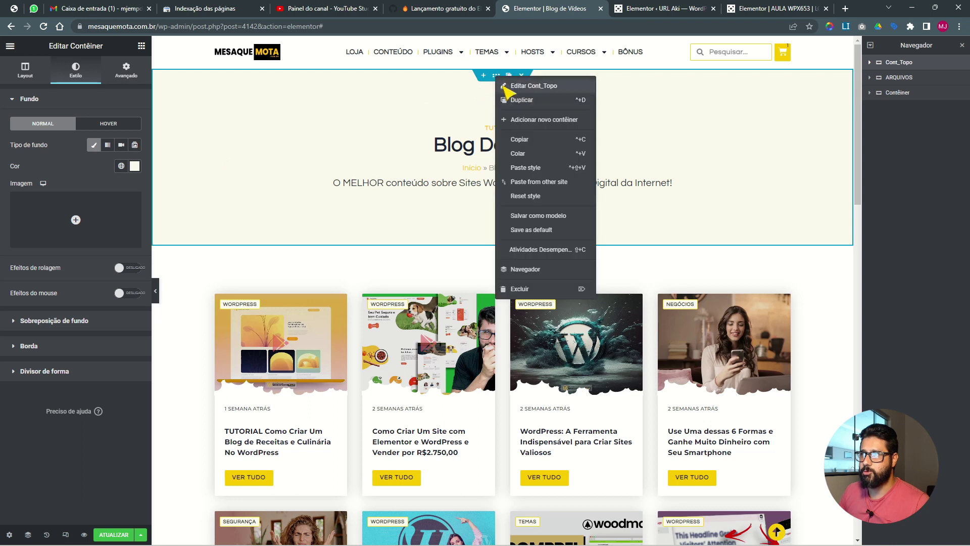
left_click(529, 140)
left_click(669, 8)
left_click_drag(776, 8, 660, 8)
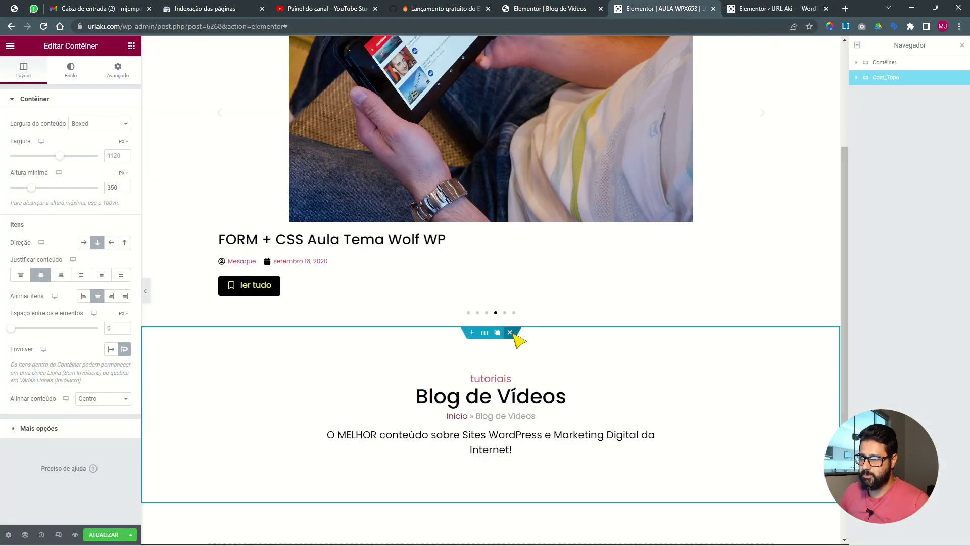
Paste the copied Cont_Topo header into the other site's empty page area, then return to the original editor.
scroll(523, 445, "down", 2)
right_click(502, 456)
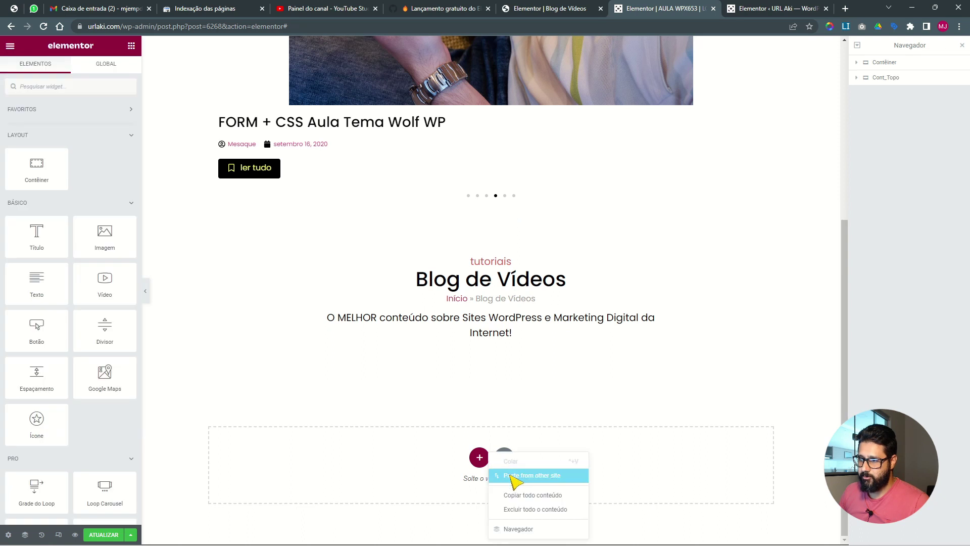
left_click(526, 476)
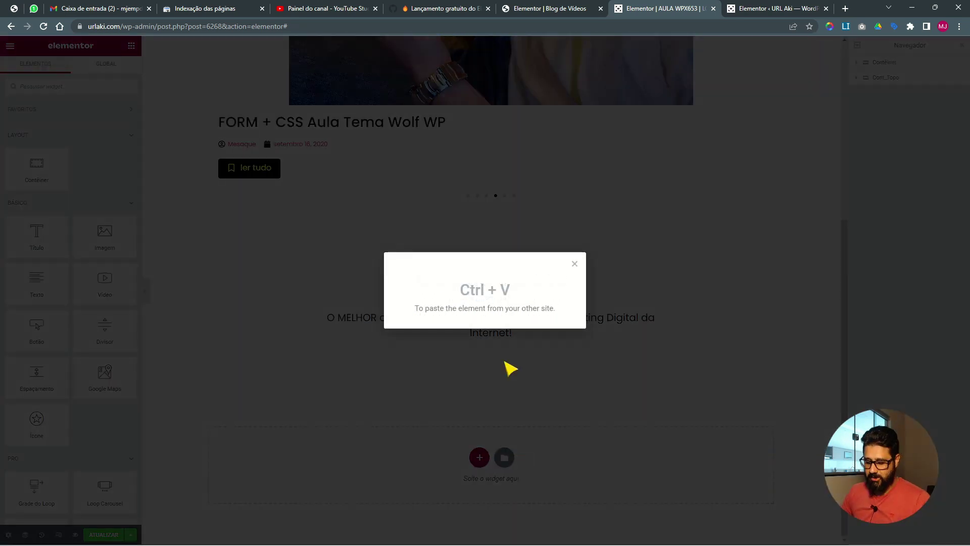
key("ctrl+v")
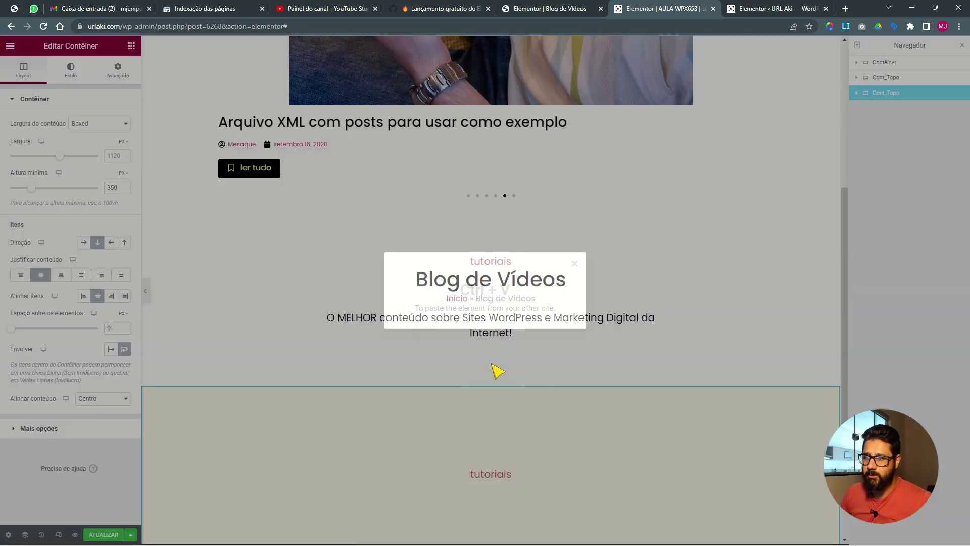
scroll(490, 362, "down", 3)
scroll(457, 196, "up", 1)
scroll(458, 193, "up", 1)
key("ctrl+shift+Tab")
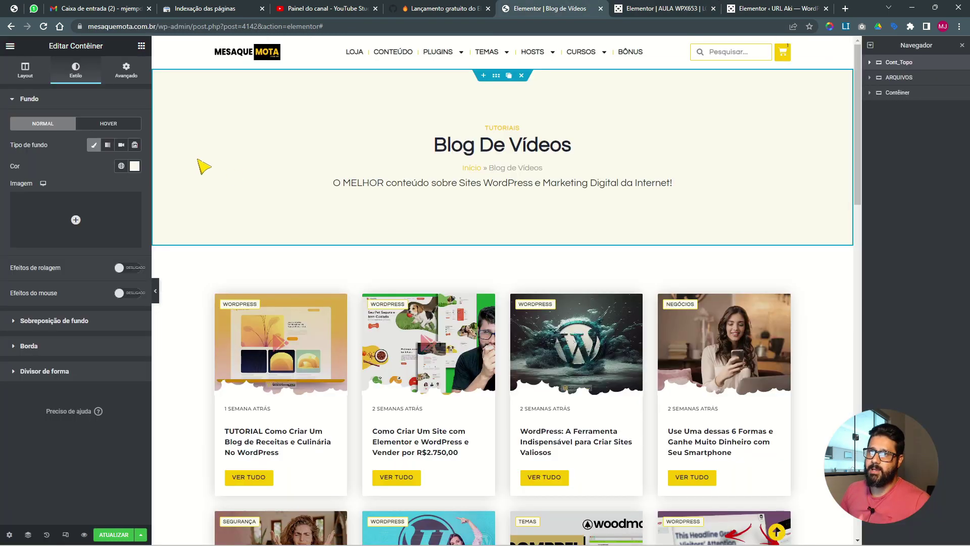
Check the header's global background colours and the TUTORIAIS widget's text colour under Estilo > Texto.
left_click(121, 165)
scroll(95, 301, "down", 2)
left_click(75, 279)
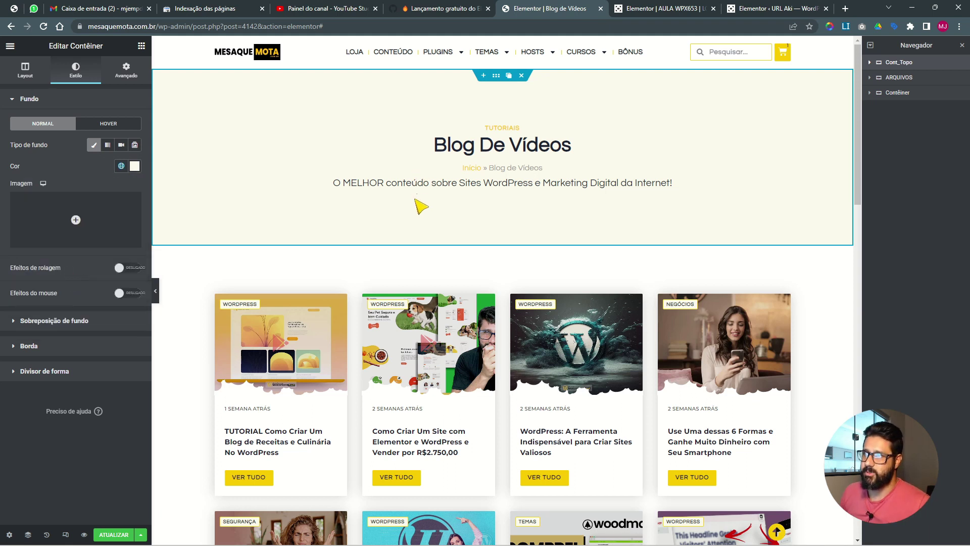
left_click(518, 130)
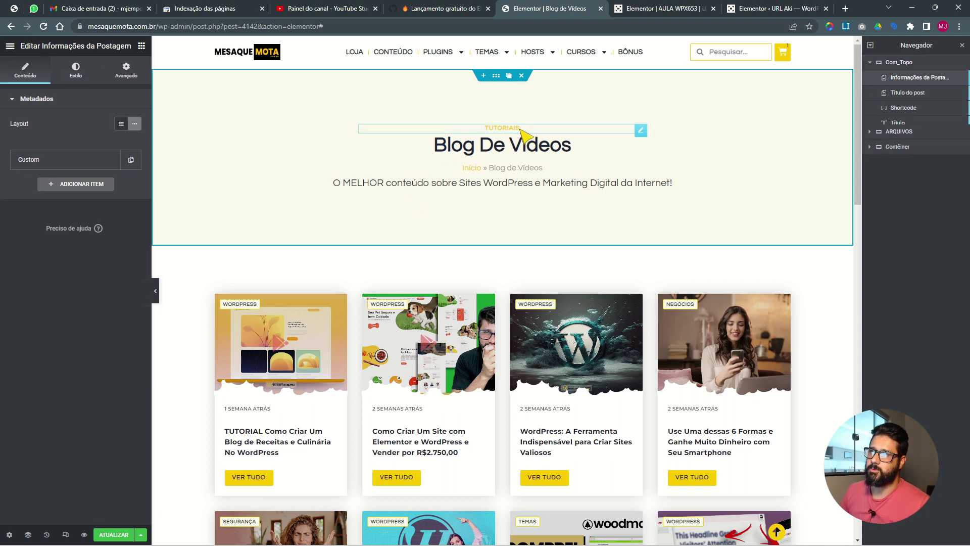
left_click(75, 76)
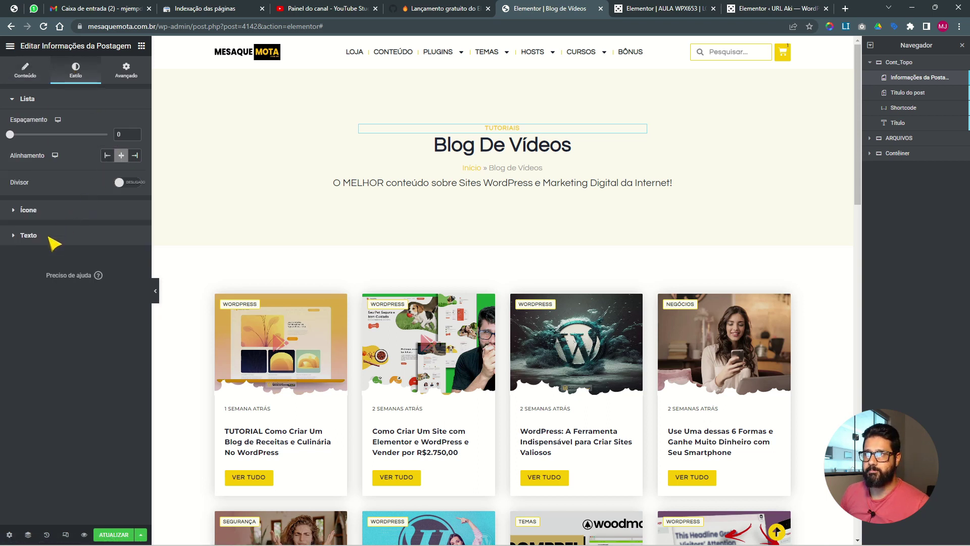
left_click(30, 235)
left_click(134, 207)
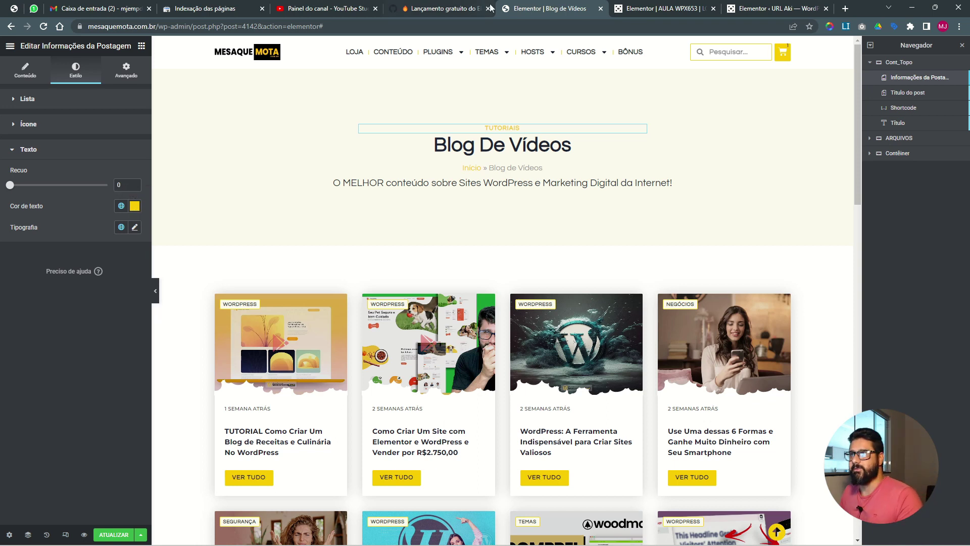
Highlight the responsive background image size feature in the v3.11 beta announcement.
left_click(433, 8)
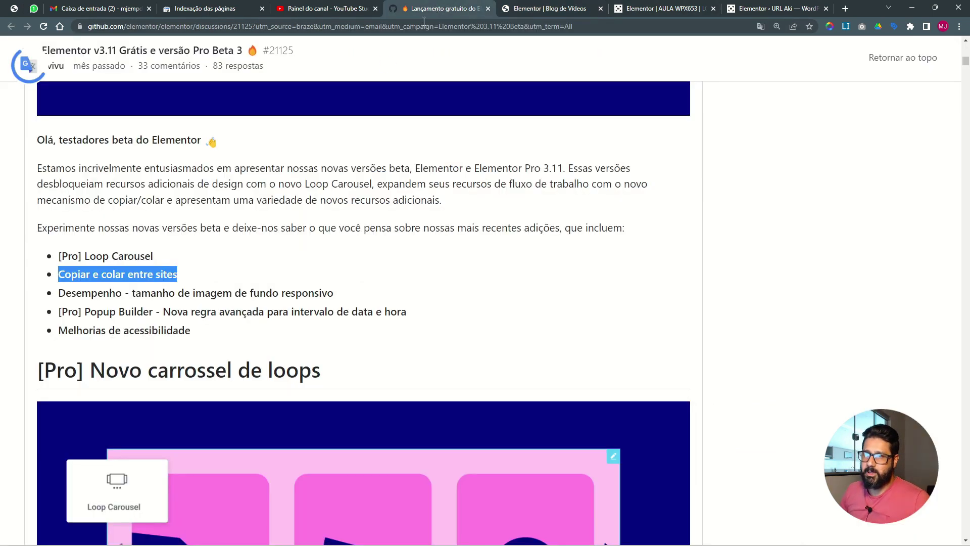
left_click_drag(60, 294, 351, 302)
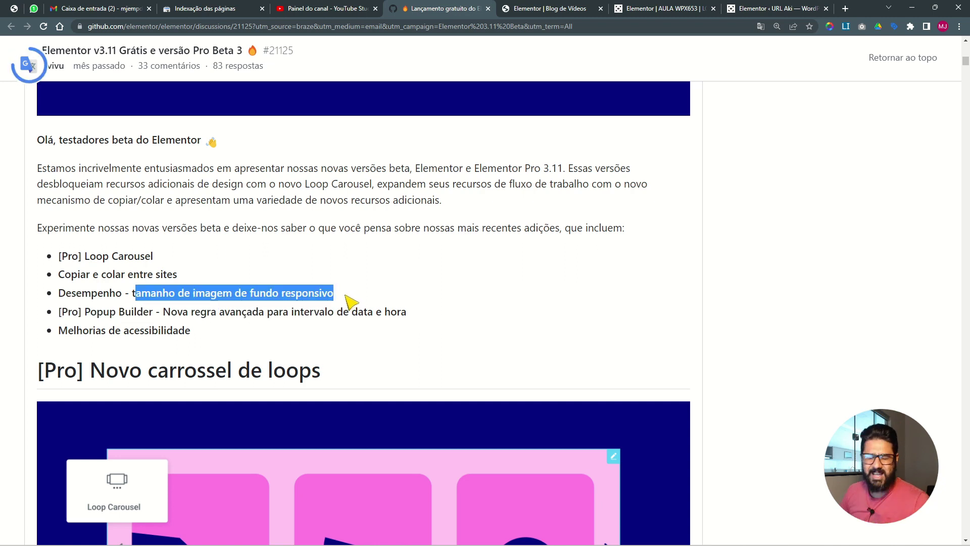
left_click(808, 221)
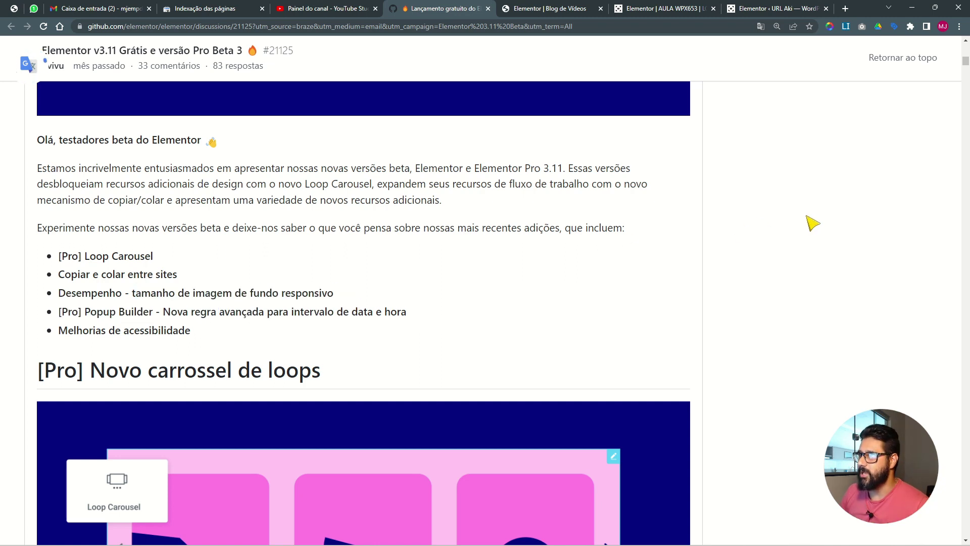
key("ctrl+Tab")
key("ctrl+Tab")
Add a single-column container below the headers with a 500 px minimum height.
left_click(480, 457)
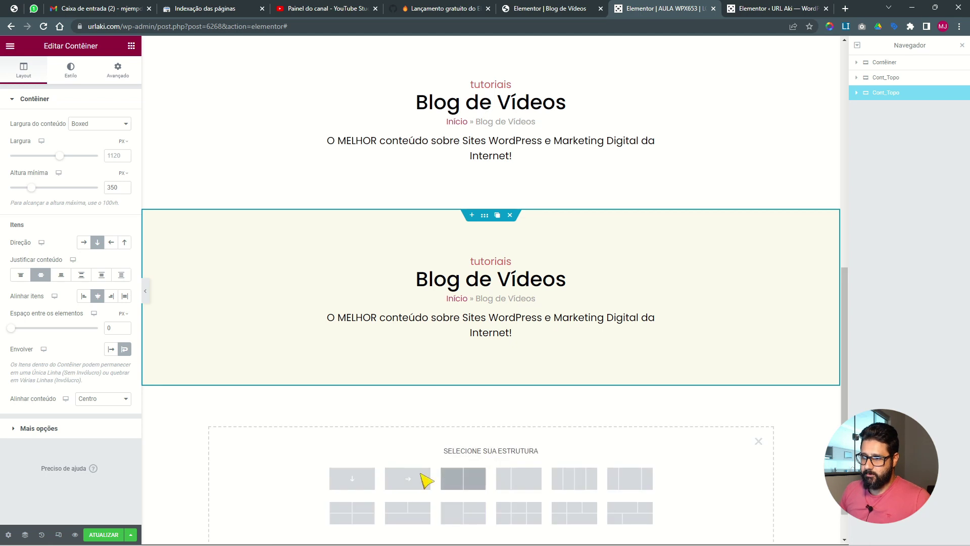
left_click(357, 479)
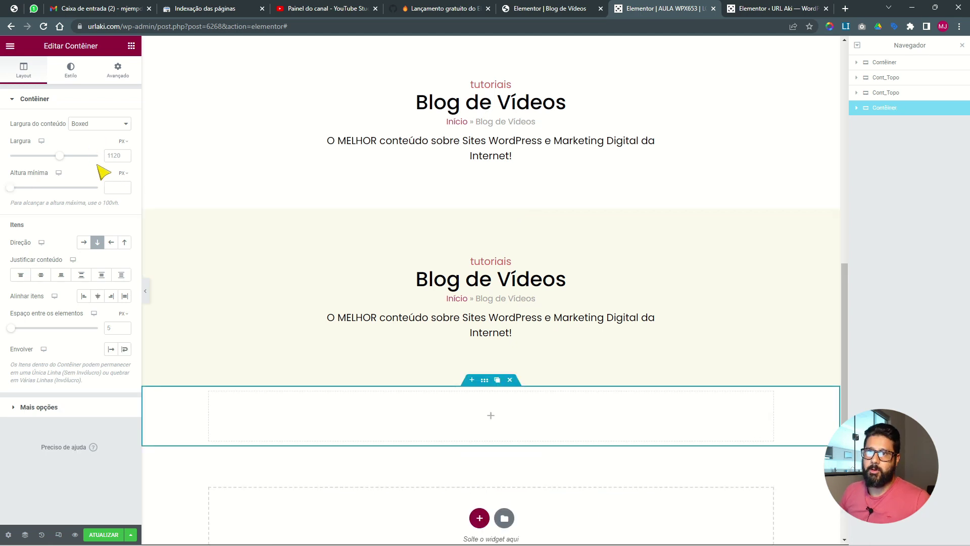
left_click(115, 187)
type("500")
scroll(405, 253, "down", 5)
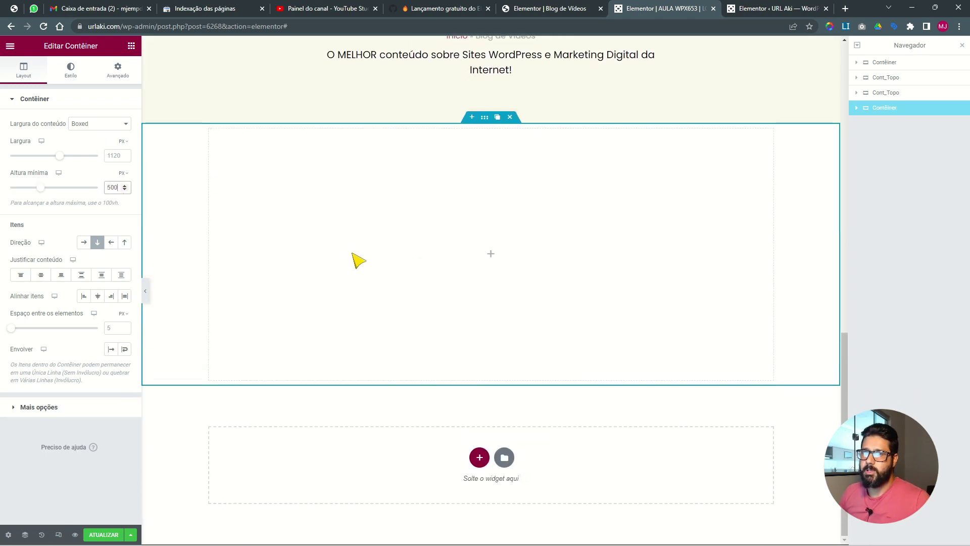
Set the new container's background type to Clássico.
left_click(74, 72)
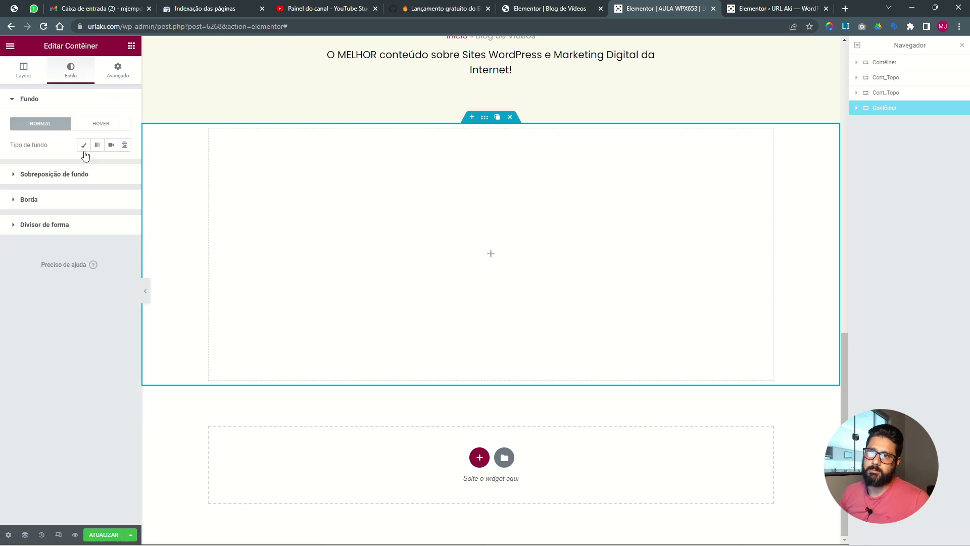
left_click(29, 101)
left_click(29, 103)
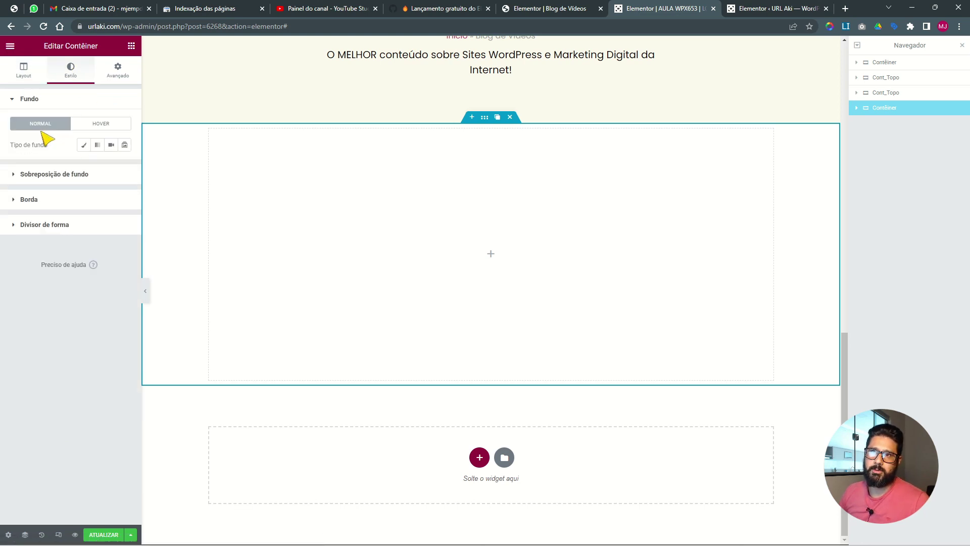
left_click(84, 145)
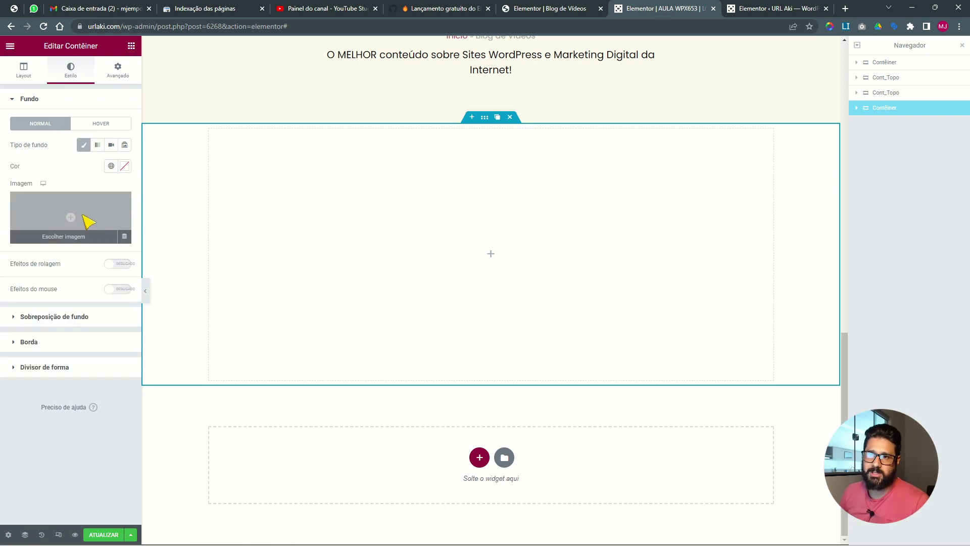
Give the container a #B72B2B background colour and the rolex-5 watch photo as its background image.
left_click(123, 167)
left_click(160, 227)
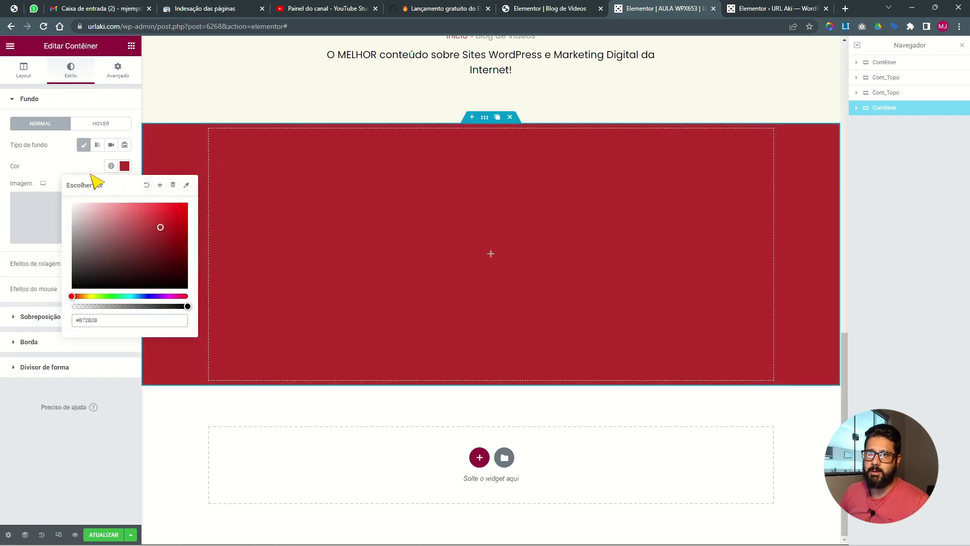
left_click(77, 213)
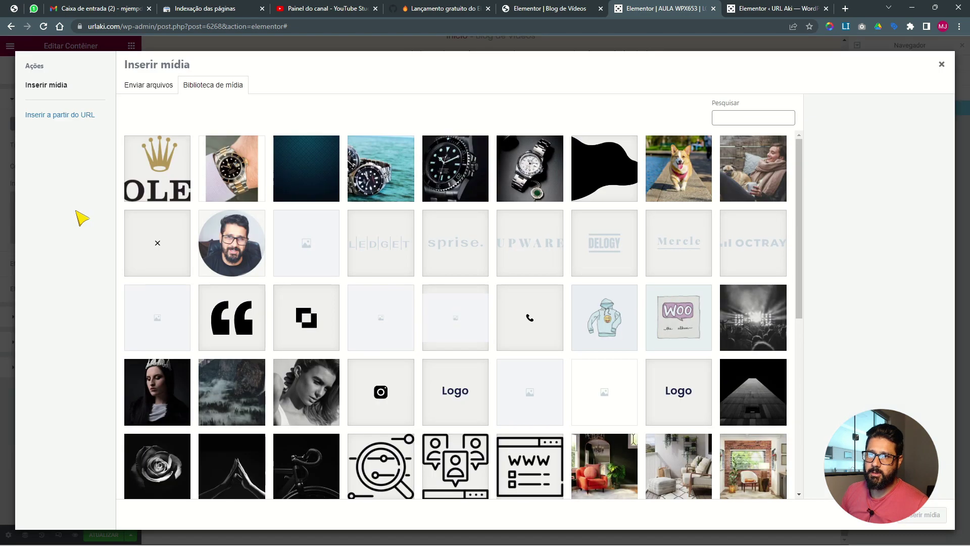
left_click(942, 65)
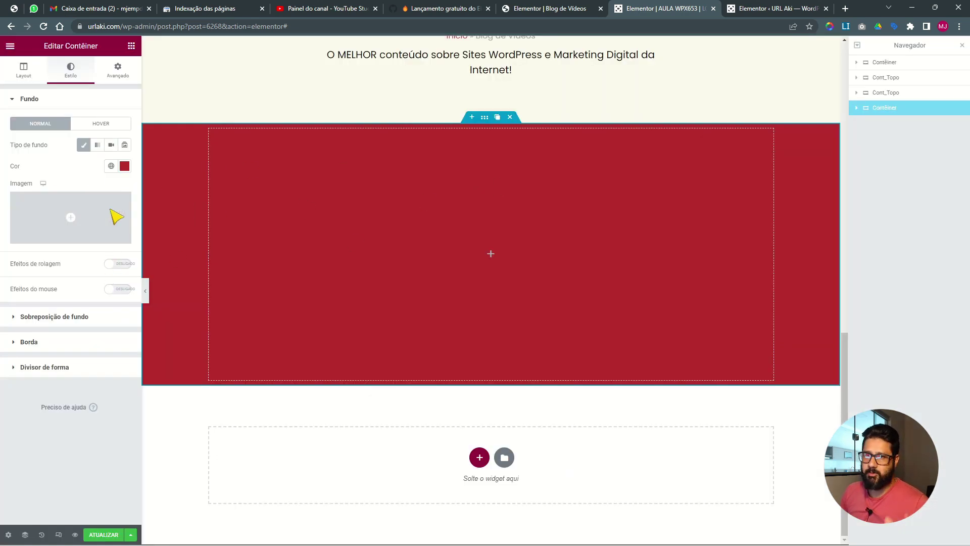
left_click(91, 226)
left_click(383, 186)
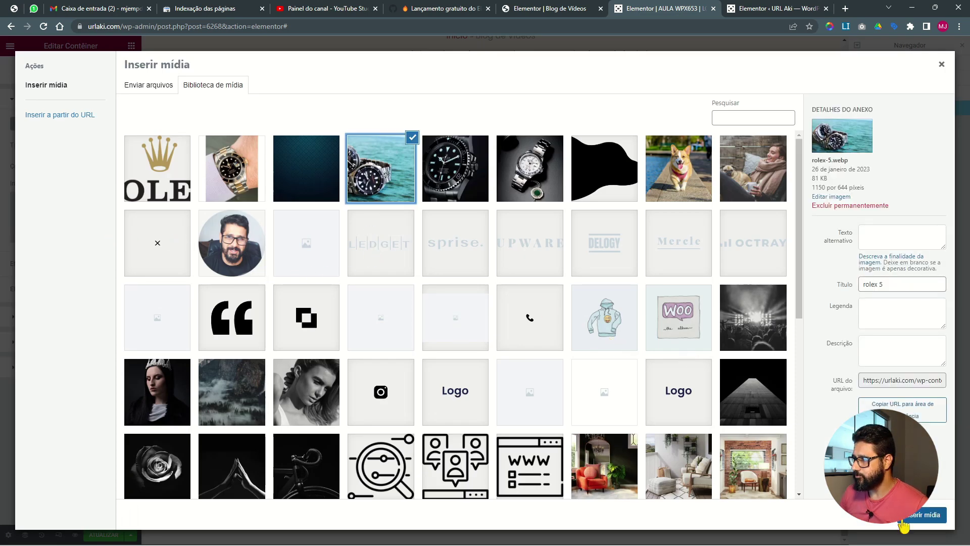
left_click(918, 522)
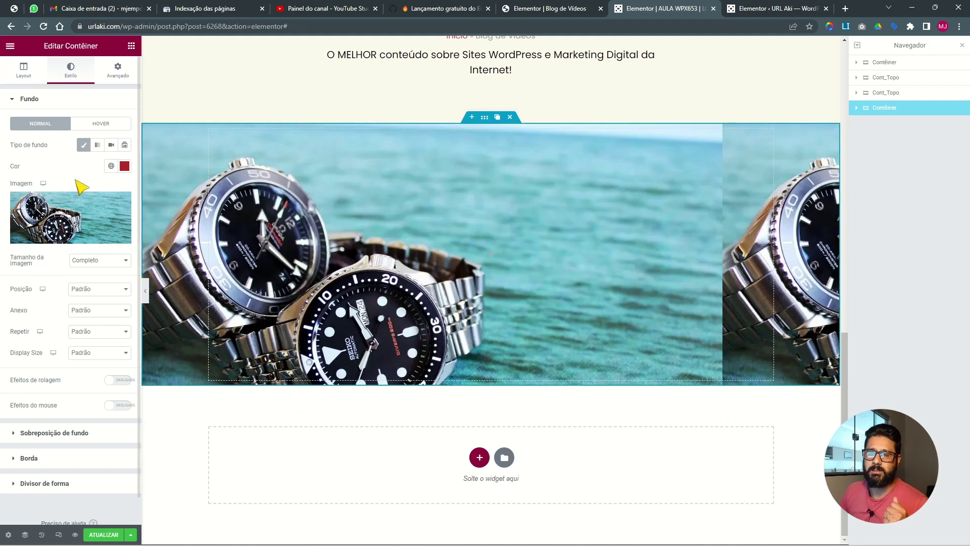
Review the background image size options, setting it to Medium Large 768 for now.
triple_click(20, 263)
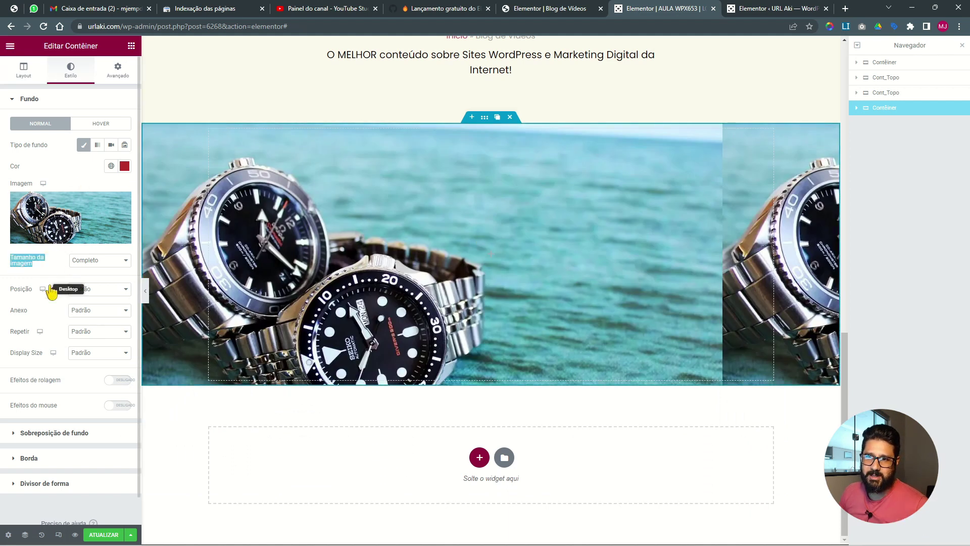
key("ctrl+plus")
key("ctrl+plus")
key("ctrl+plus")
key("ctrl+plus")
scroll(66, 299, "down", 3)
scroll(76, 283, "up", 5)
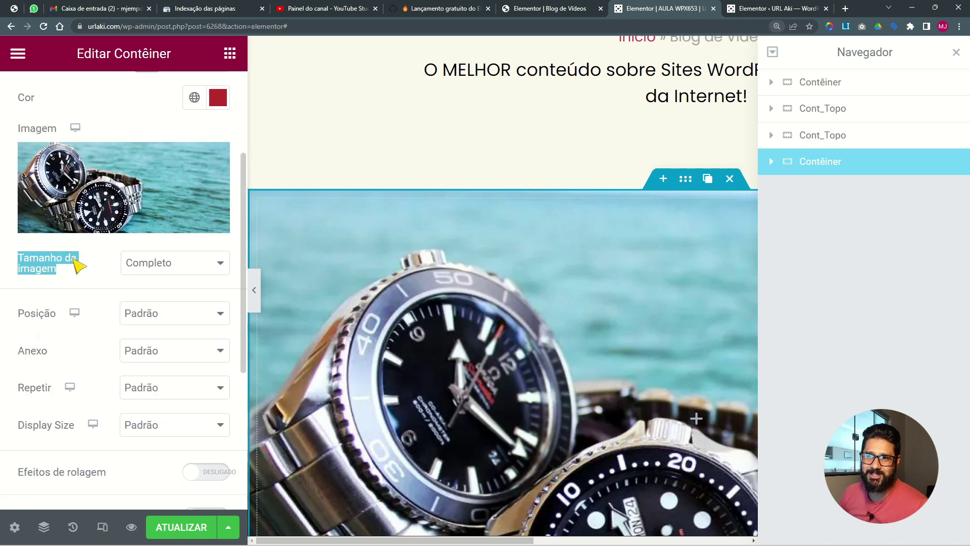
left_click(71, 263)
left_click(136, 273)
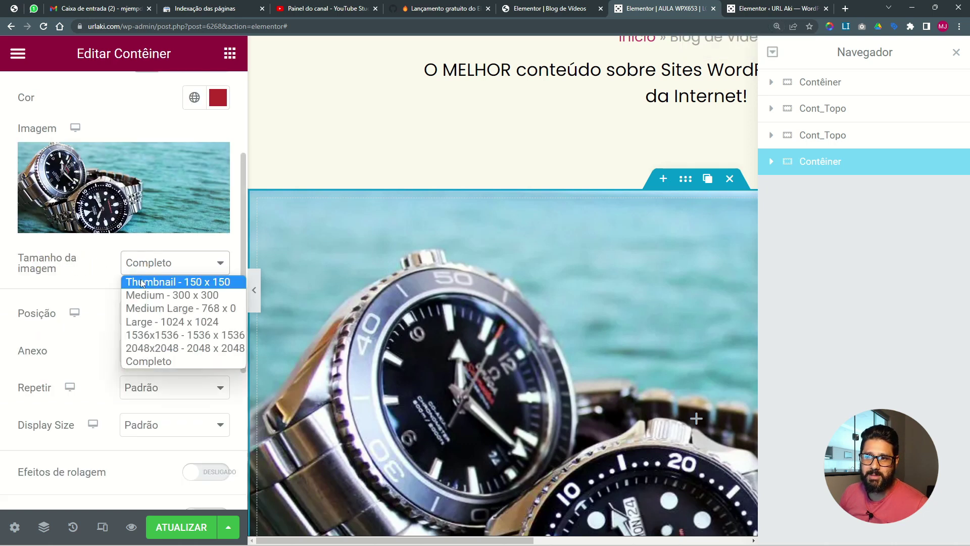
left_click(100, 281)
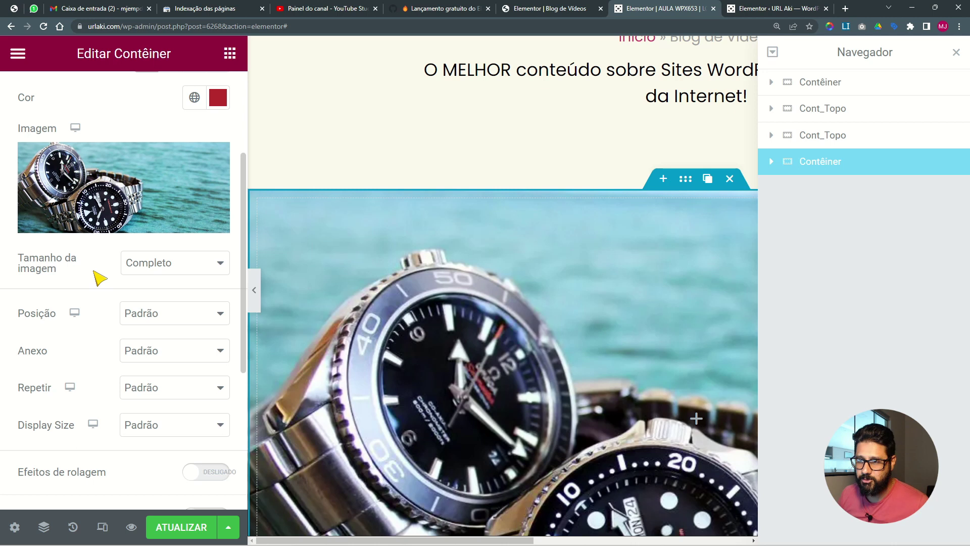
key("ctrl+0")
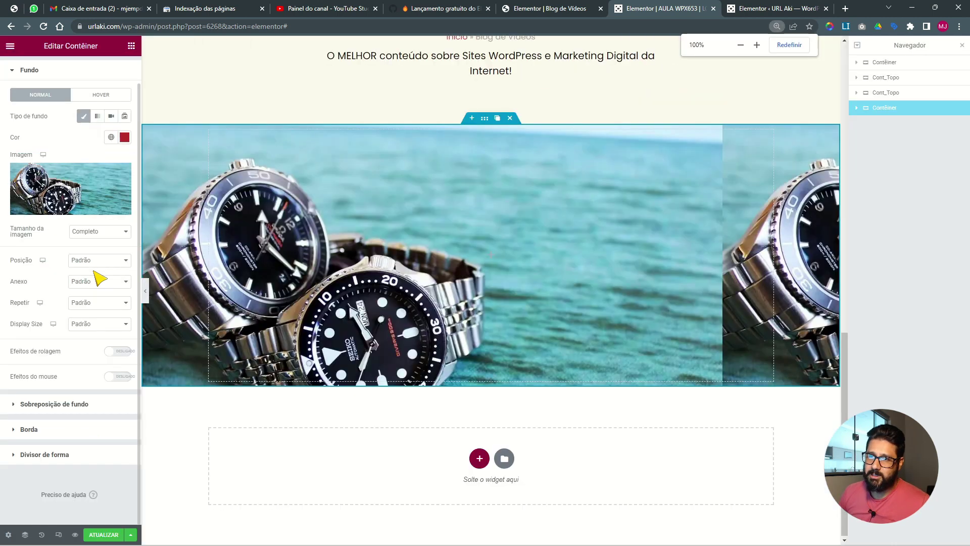
left_click(89, 232)
left_click(59, 246)
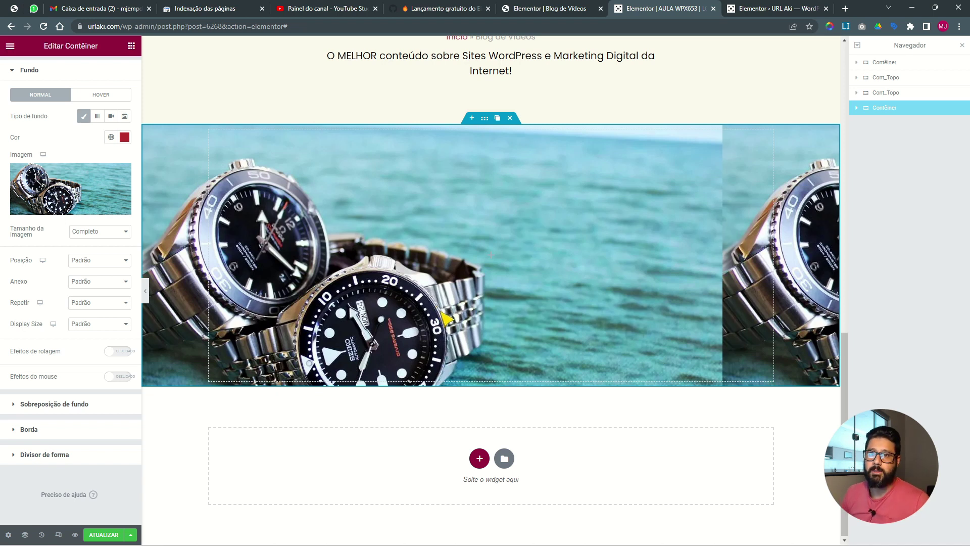
left_click(101, 232)
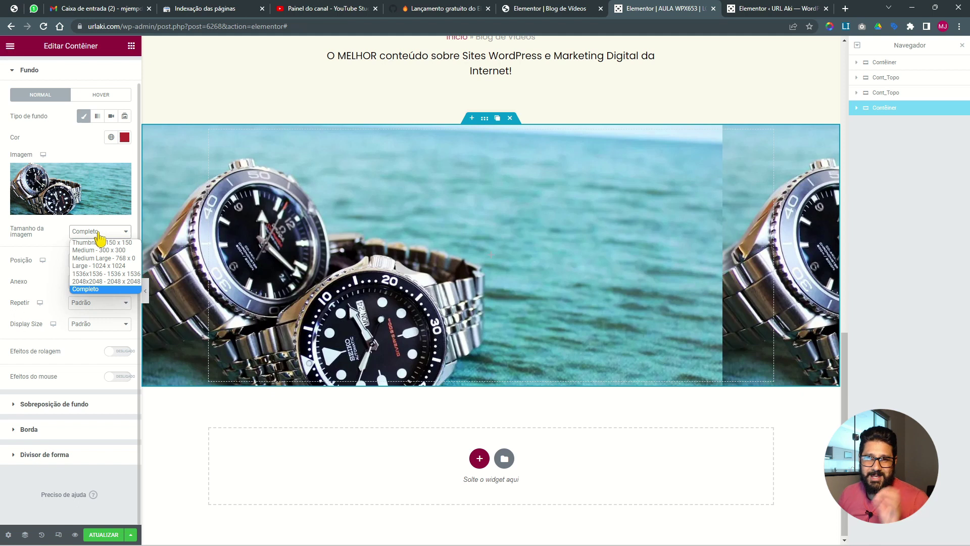
left_click(101, 258)
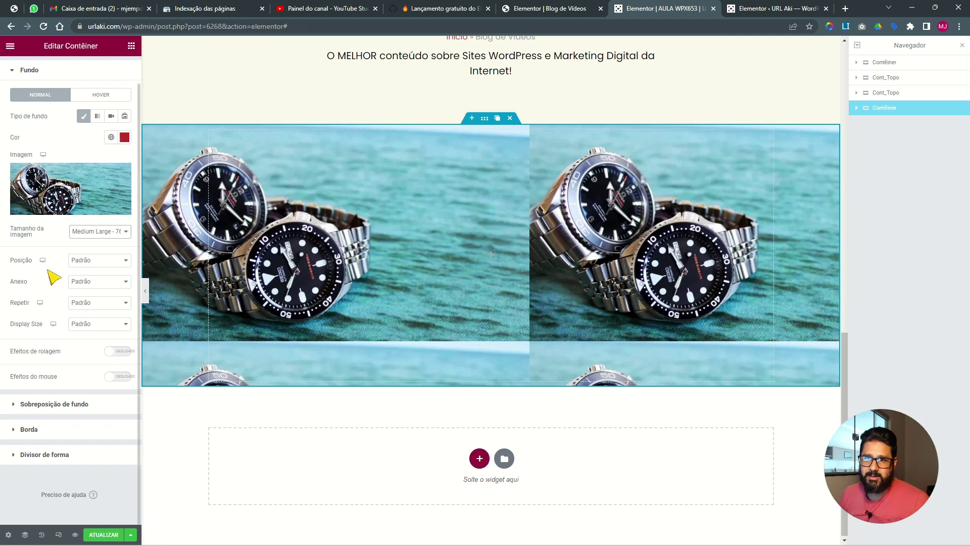
Centre the background image, set it to Não repetir, and make it cover the container.
left_click(91, 261)
left_click(89, 279)
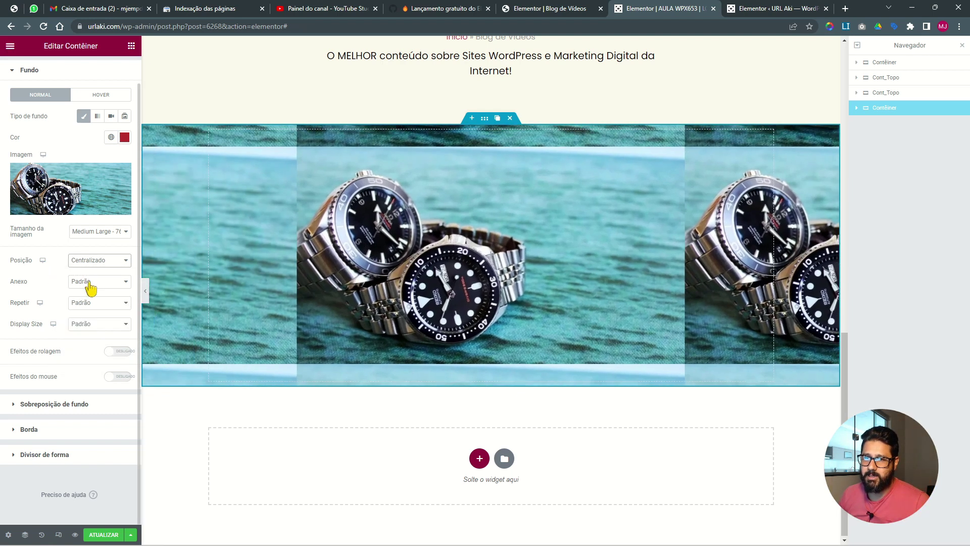
left_click(83, 281)
left_click(85, 283)
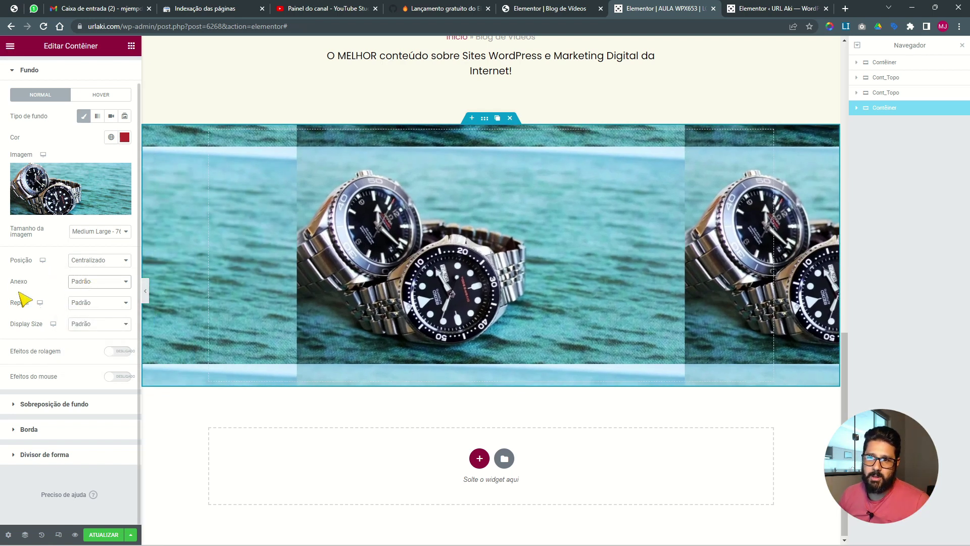
left_click(80, 304)
left_click(87, 322)
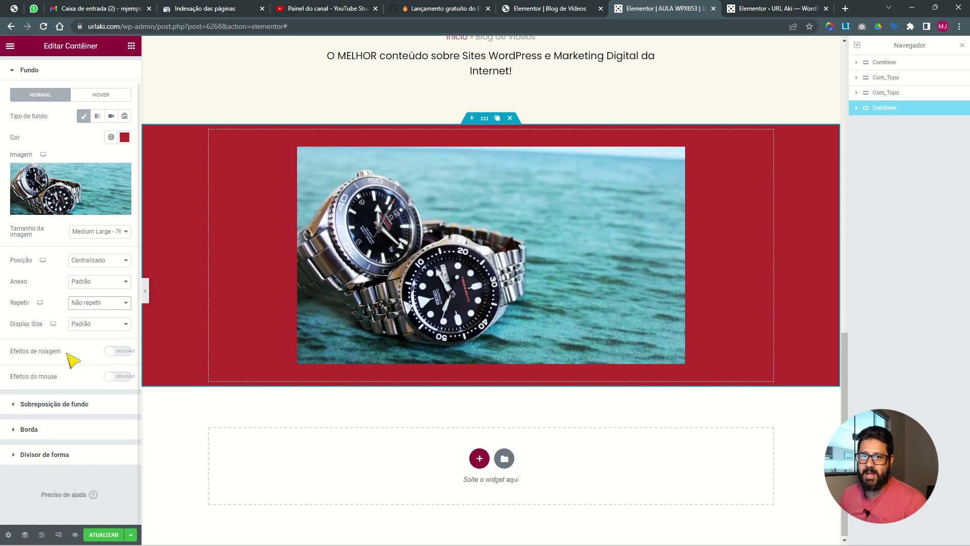
left_click(86, 325)
left_click(97, 356)
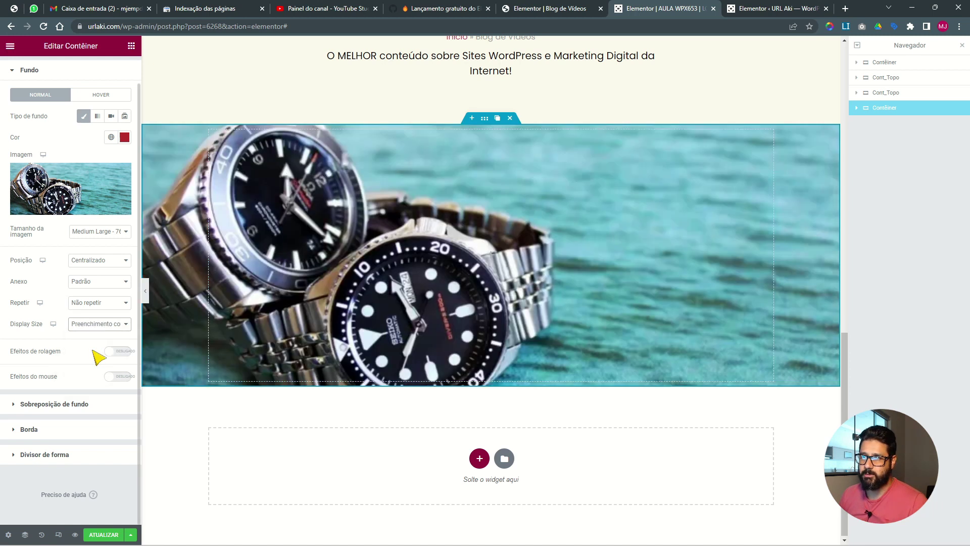
Change the background image size to Large 1024 x 1024 and preview the page at tablet width.
left_click(145, 293)
left_click(4, 290)
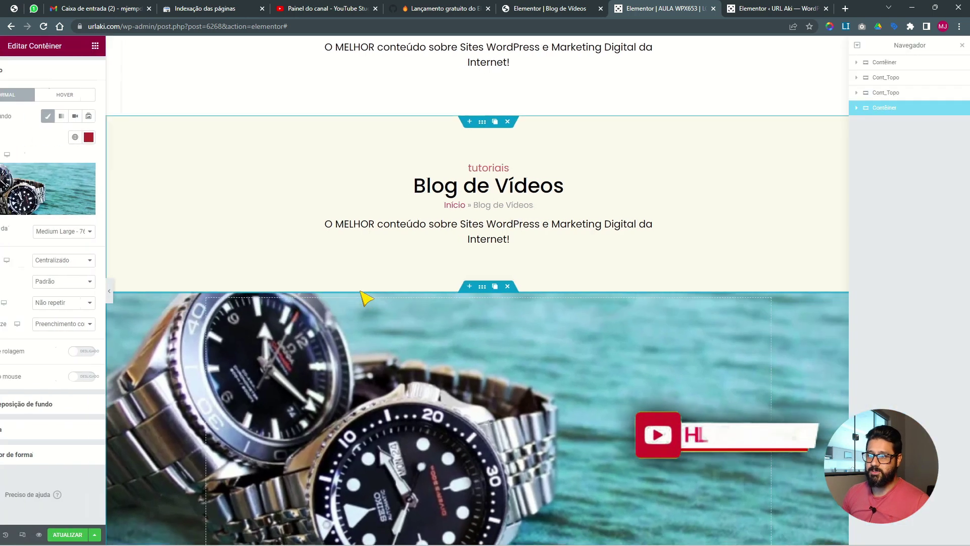
left_click(89, 232)
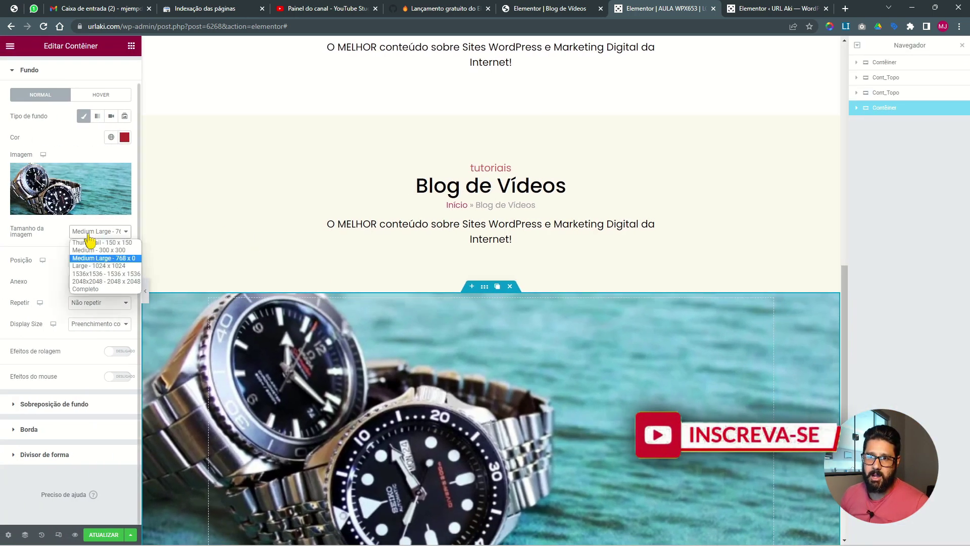
left_click(89, 265)
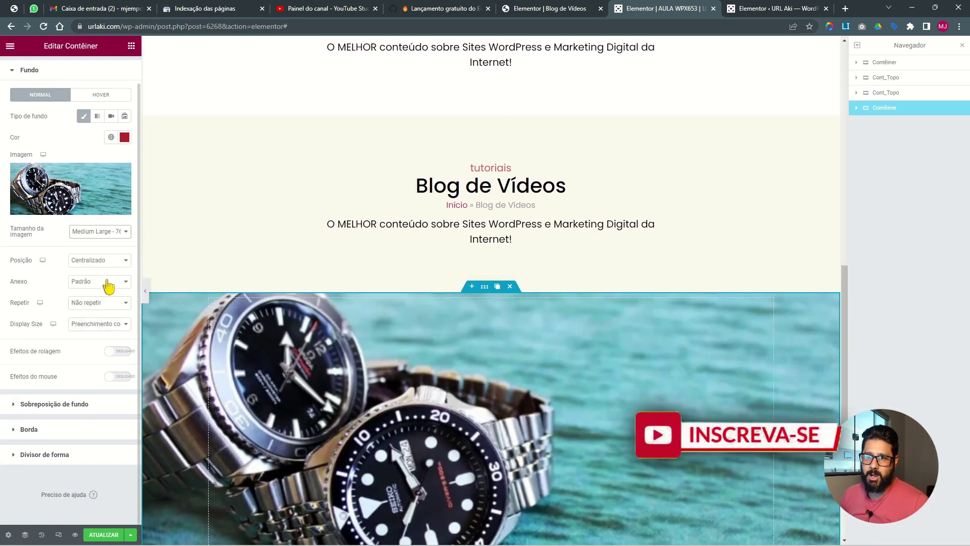
left_click(145, 293)
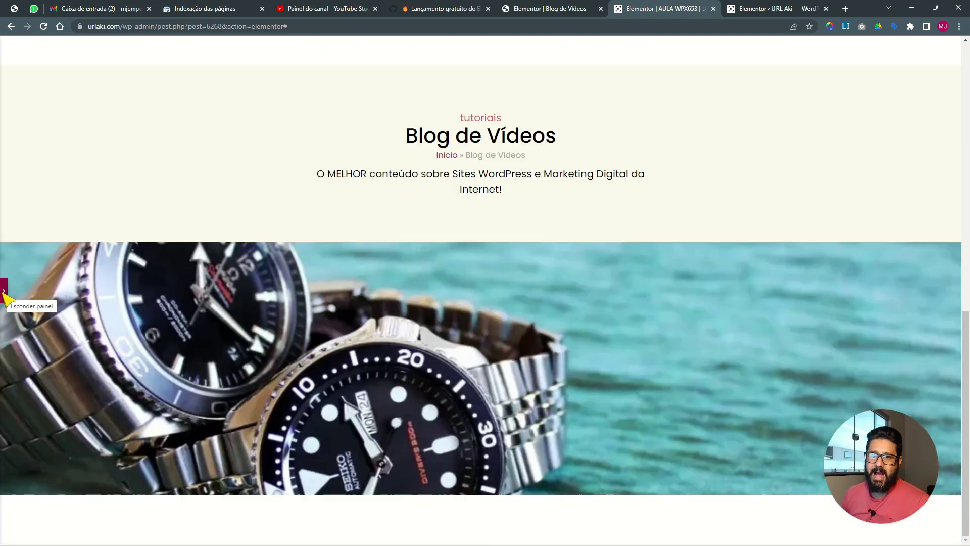
left_click(4, 293)
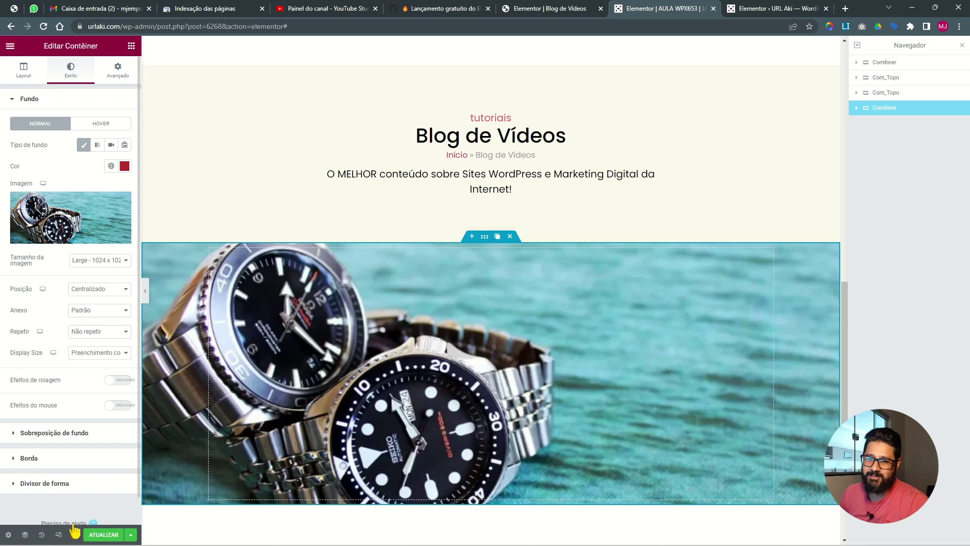
left_click(59, 534)
left_click(451, 46)
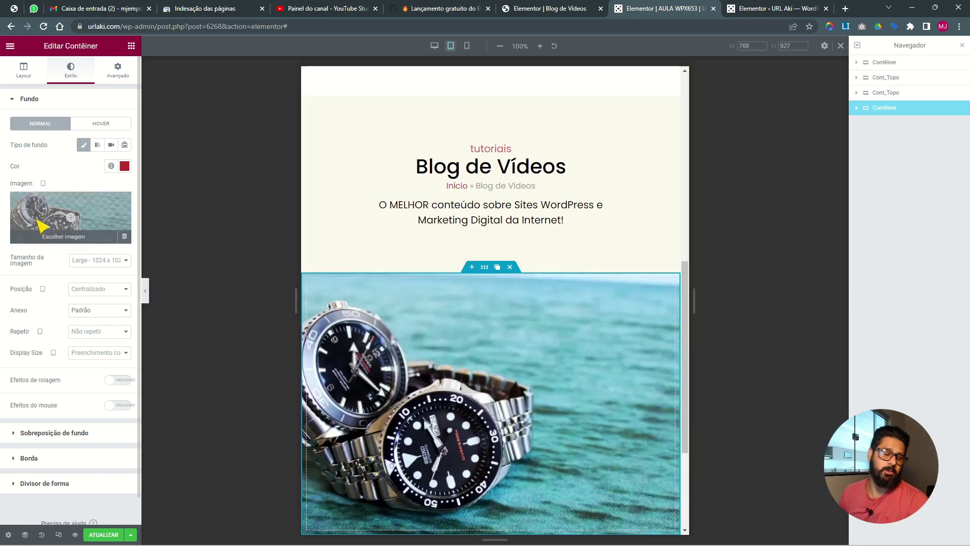
Set the tablet background image size to Medium Large 768.
left_click(94, 261)
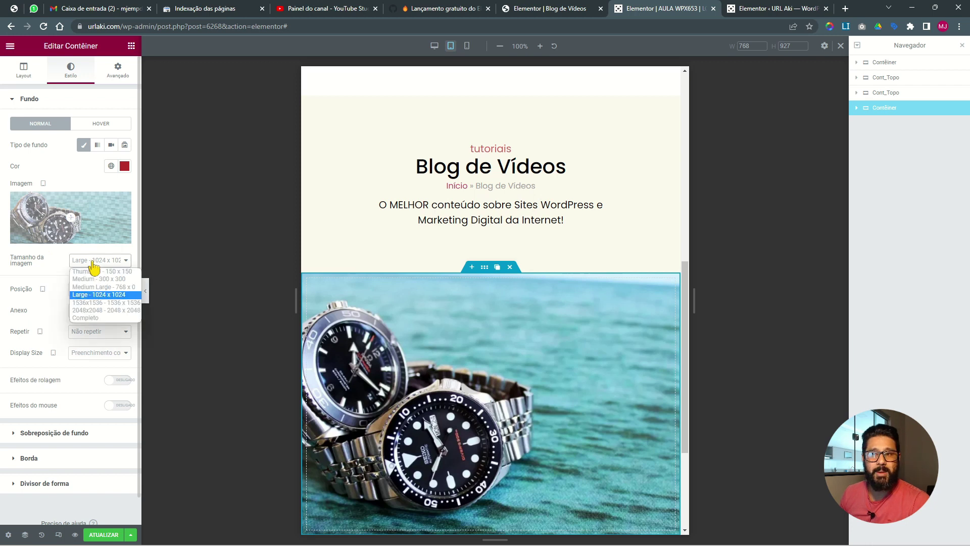
left_click(97, 290)
scroll(354, 340, "down", 2)
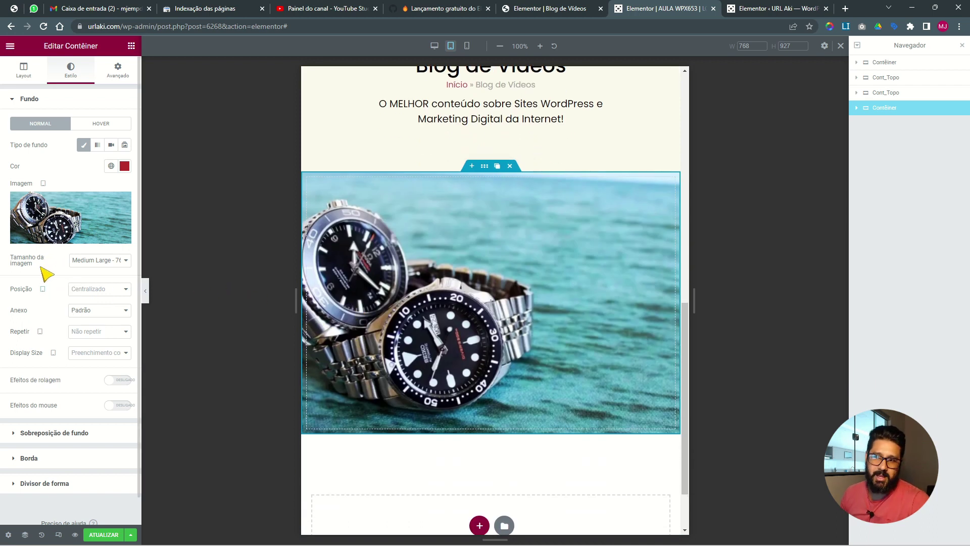
key("ctrl+plus")
key("ctrl+plus")
key("ctrl+plus")
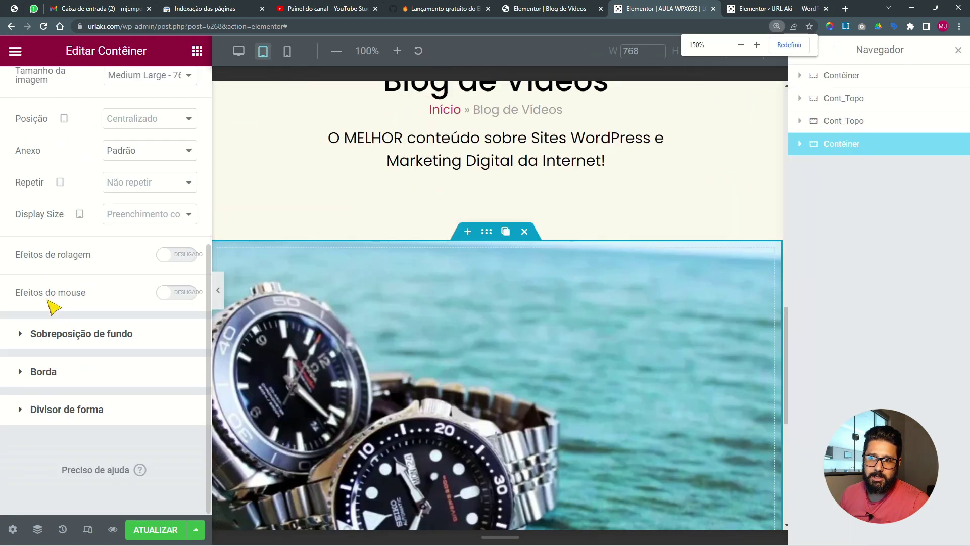
scroll(60, 191, "up", 2)
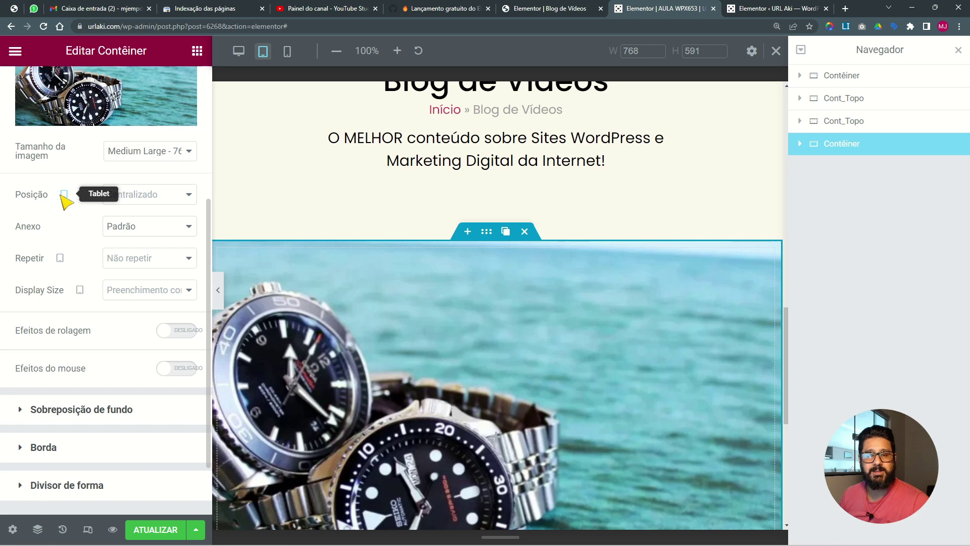
scroll(65, 201, "up", 2)
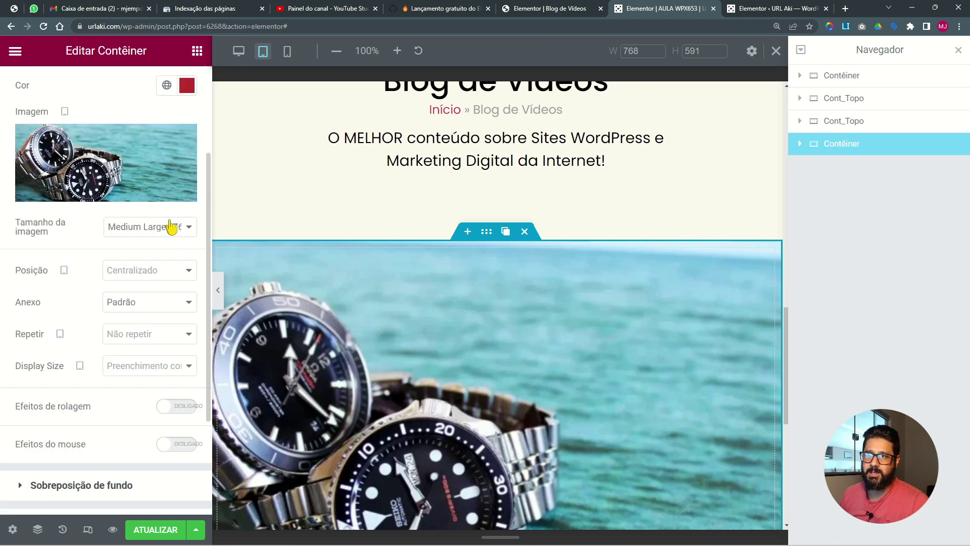
Compare the background at desktop and tablet widths, then switch to the mobile preview.
left_click(245, 51)
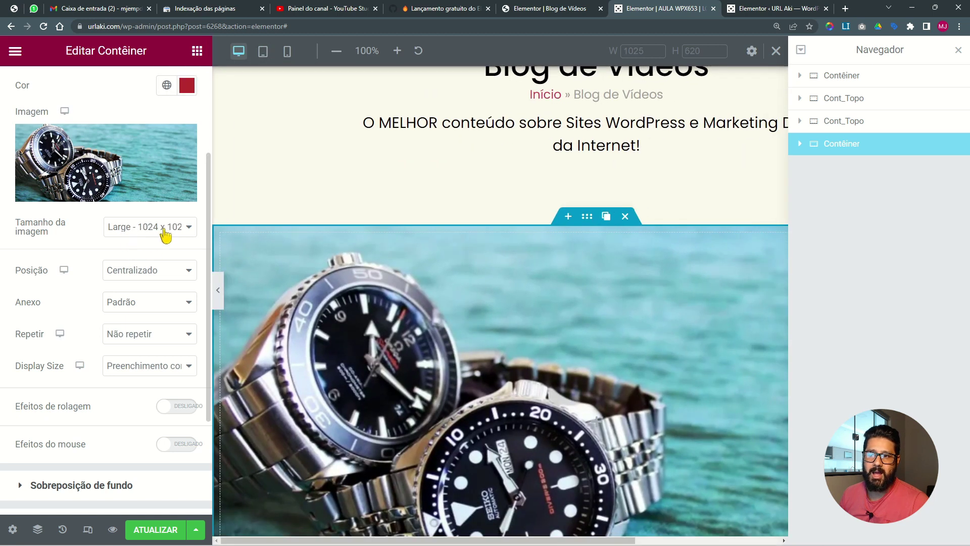
left_click(263, 52)
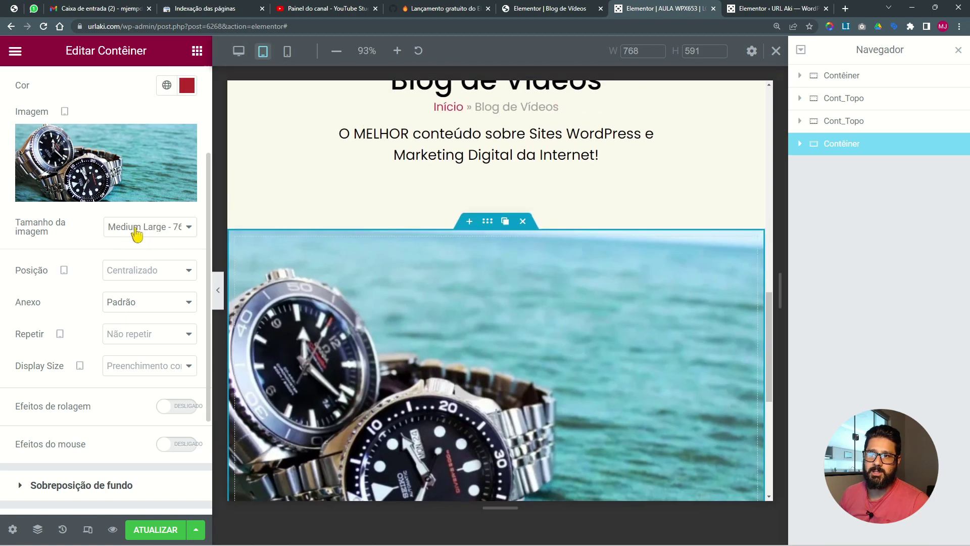
left_click(287, 51)
left_click(154, 228)
On mobile, use the Medium 300 x 300 background image and a 235 px minimum height, preview width 320.
left_click(150, 256)
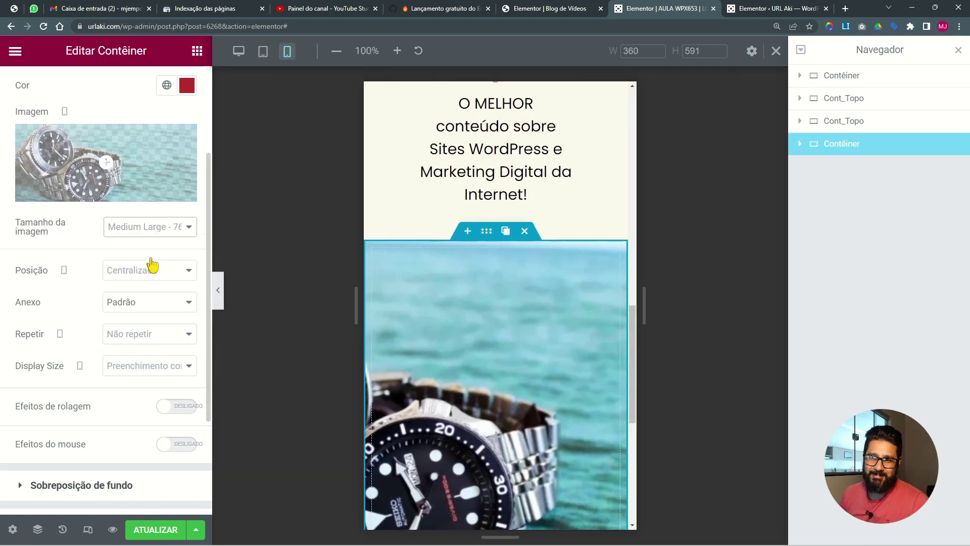
key("ctrl+0")
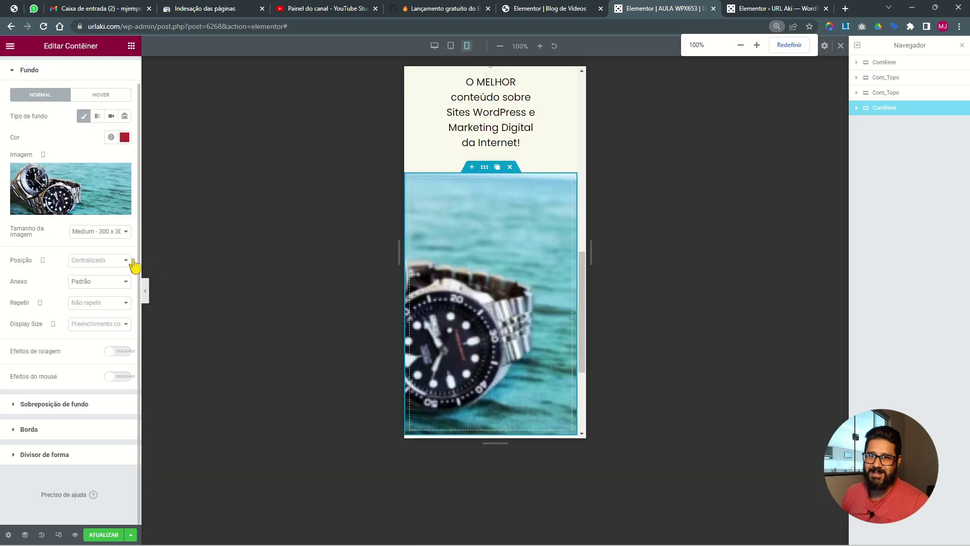
scroll(25, 73, "up", 2)
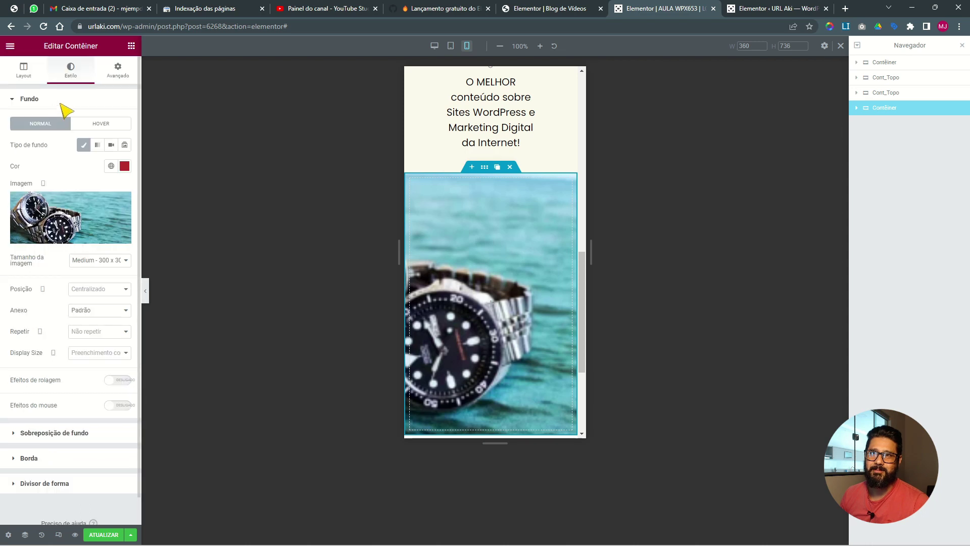
left_click(23, 70)
left_click_drag(44, 188, 23, 191)
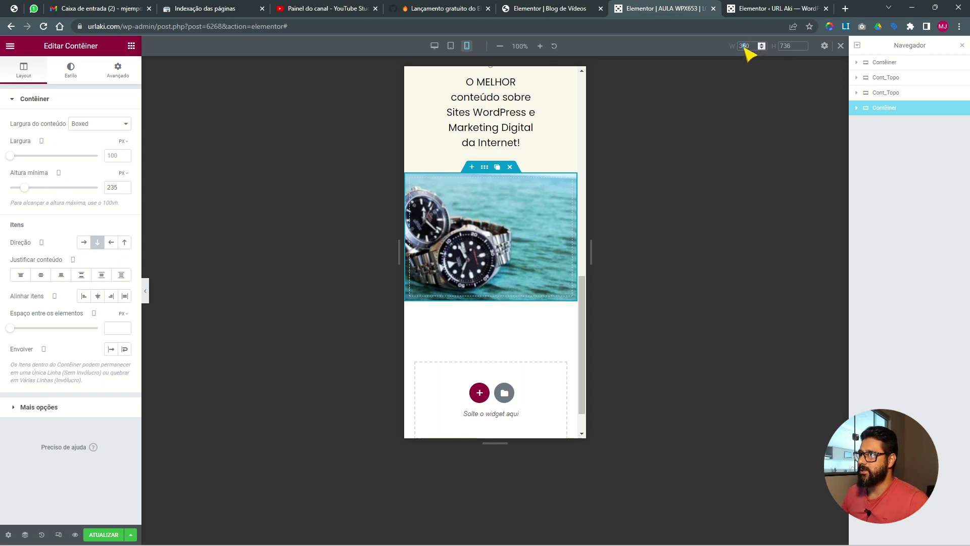
type("320")
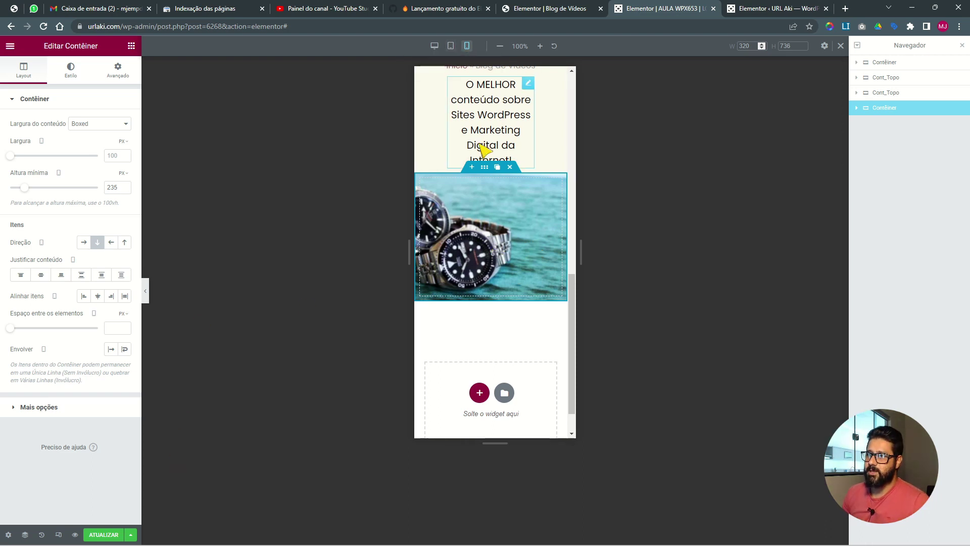
left_click(453, 46)
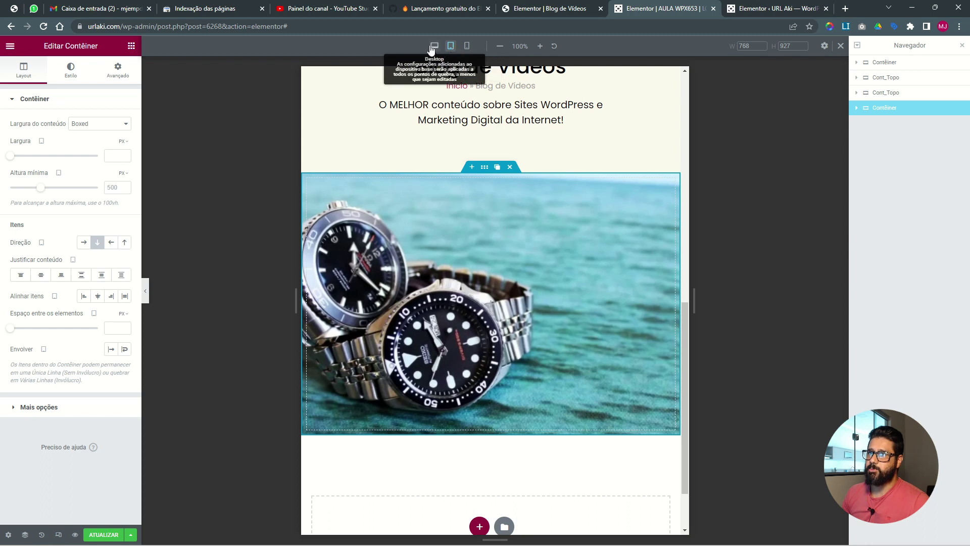
Set the desktop background image size to 1536x1536, then return to the GitHub v3.11 discussion.
left_click(434, 47)
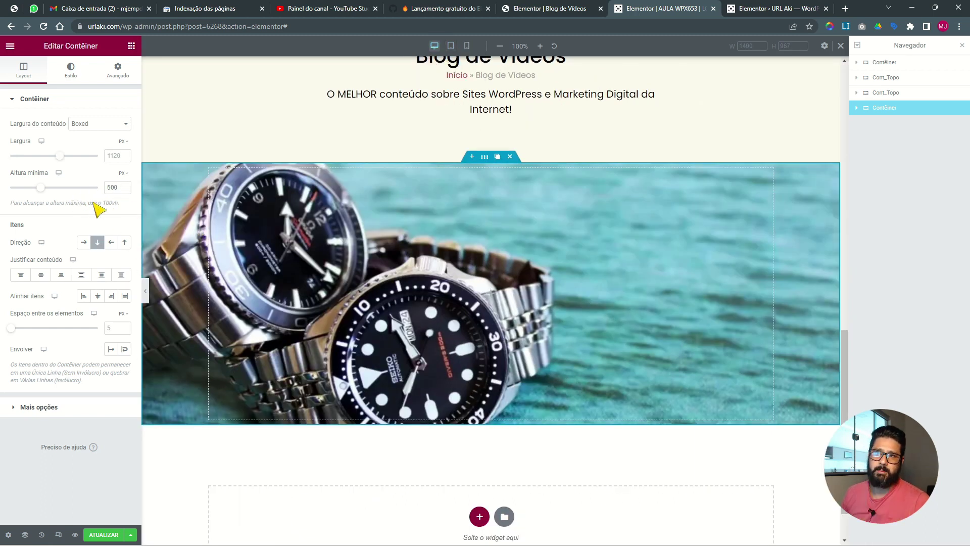
left_click(73, 72)
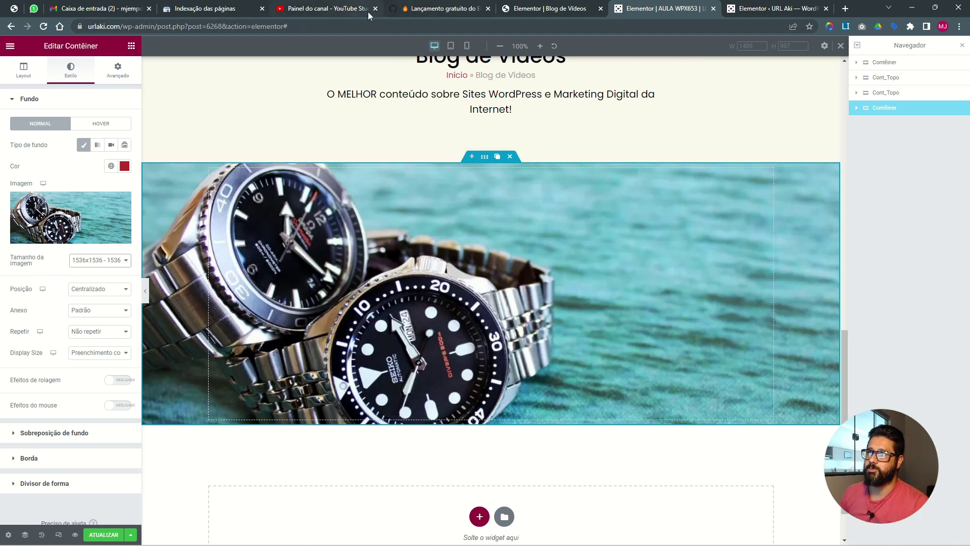
left_click(425, 9)
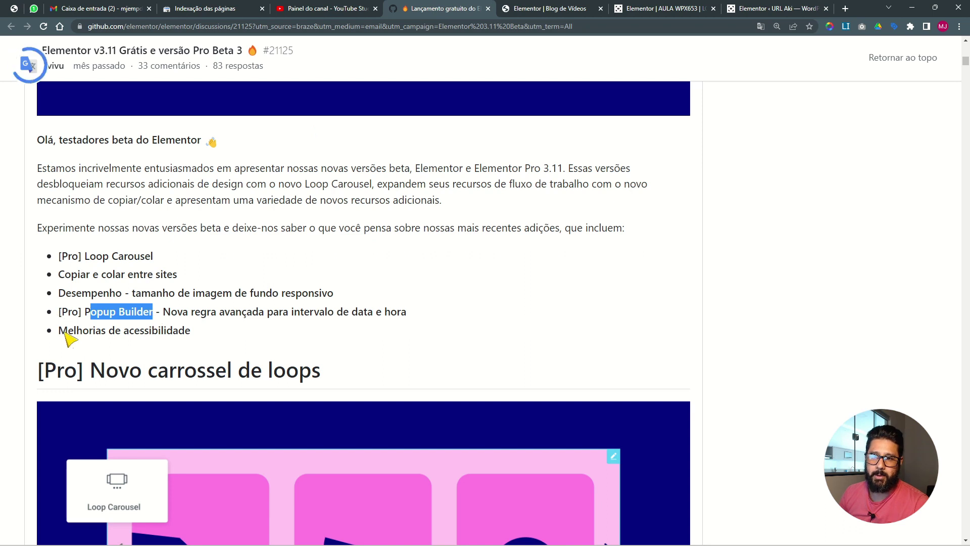
Highlight the accessibility improvements bullet in the Elementor v3.11 beta release notes.
left_click_drag(66, 331, 211, 344)
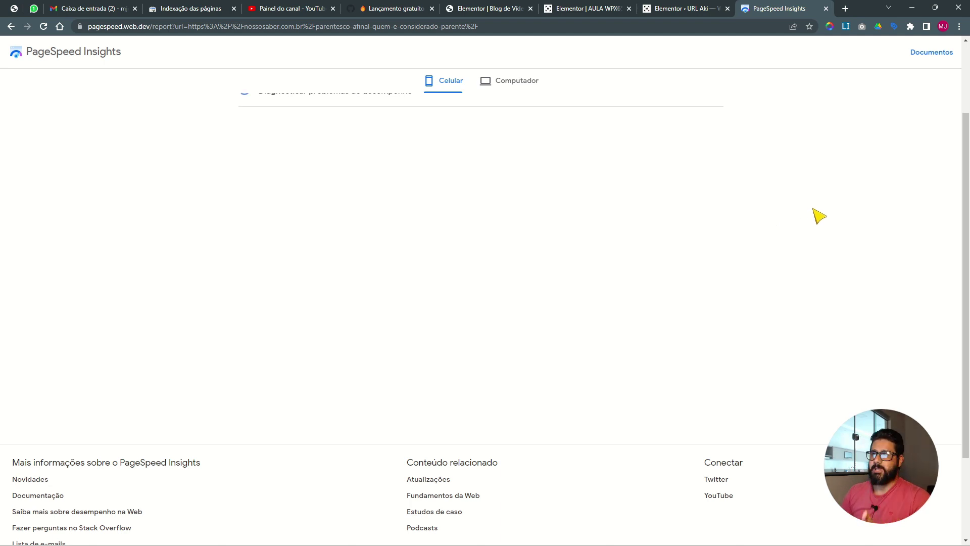
Scroll the PageSpeed report back up to the 99 mobile performance score, then open a new tab for Hostinger.
scroll(875, 225, "up", 1)
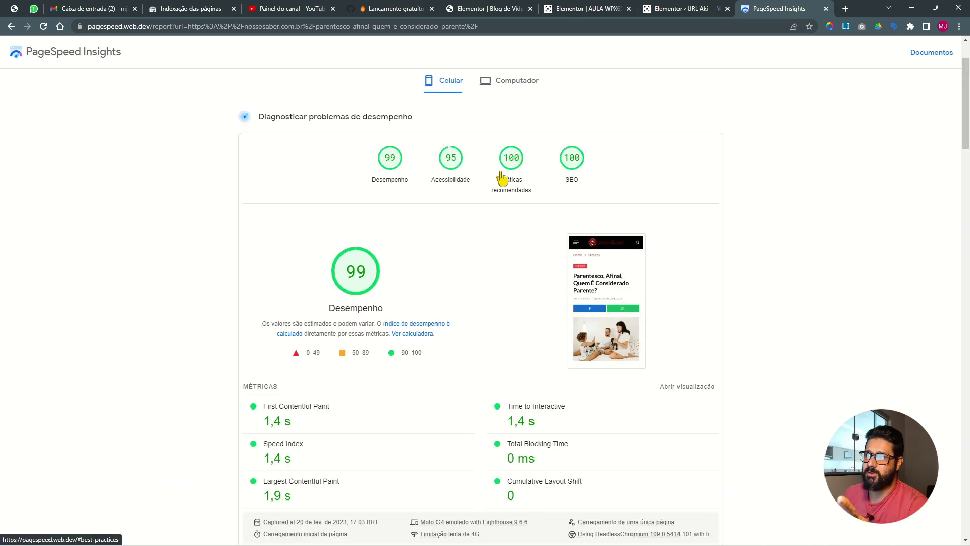
scroll(689, 257, "down", 7)
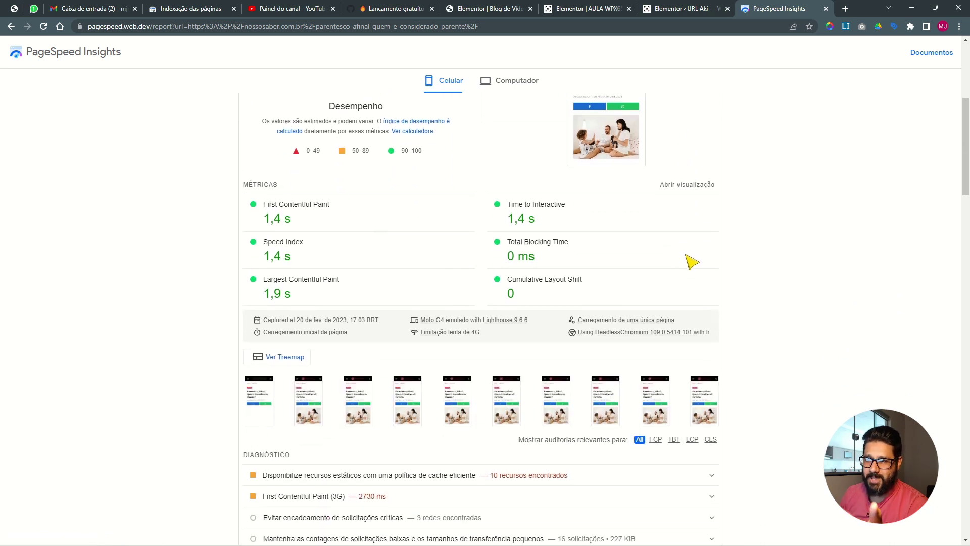
scroll(735, 308, "up", 4)
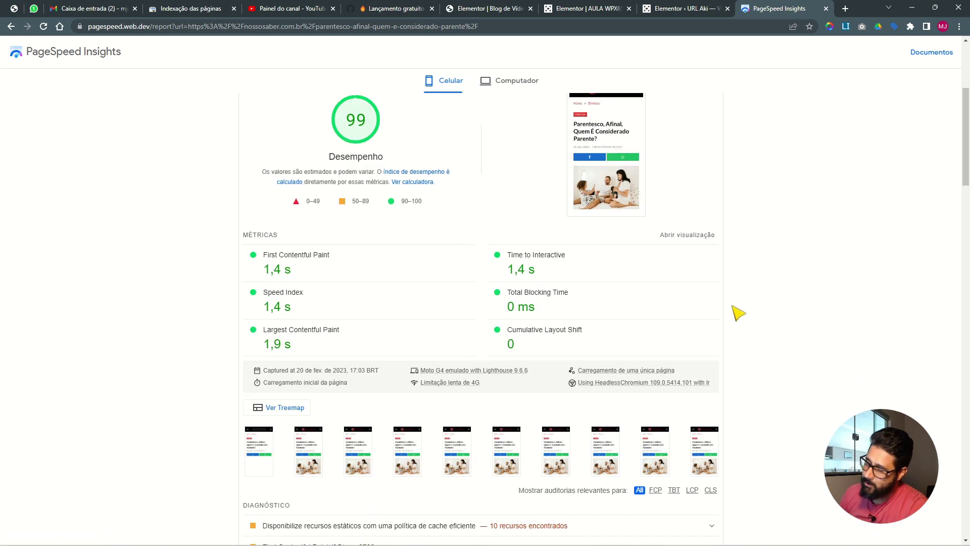
scroll(737, 318, "up", 1)
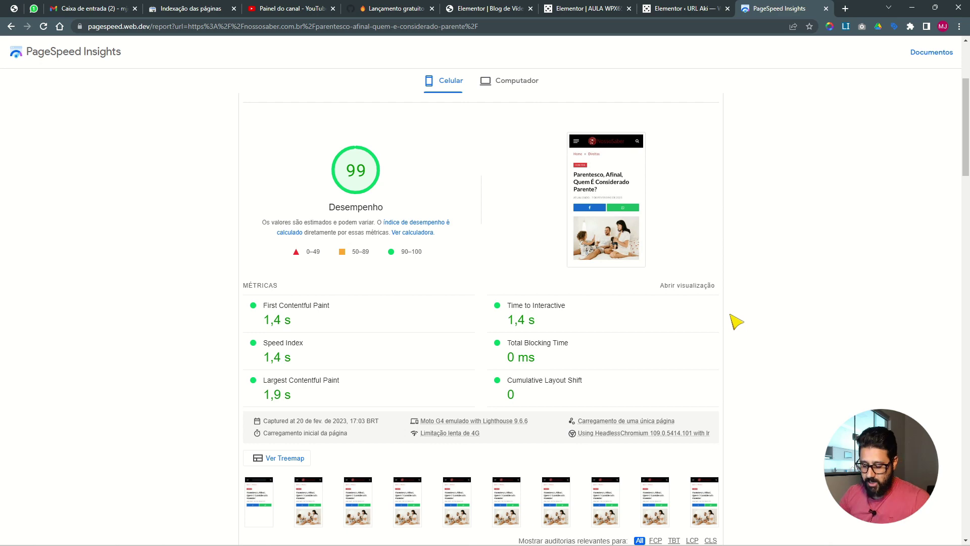
key("ctrl+t")
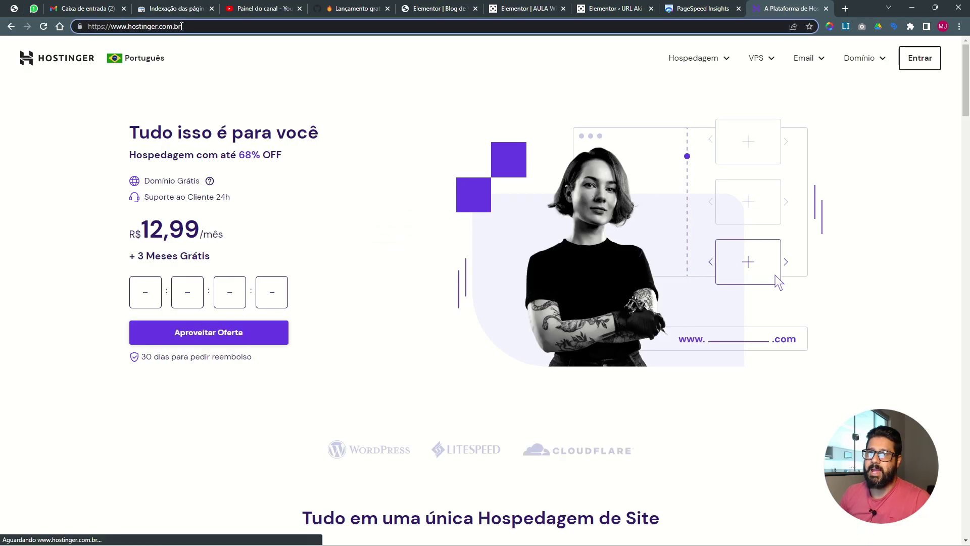
Load the Hostinger affiliate address and highlight the free domain, free e-mail and 100 Sites benefits.
left_click(181, 26)
type("/mesaque")
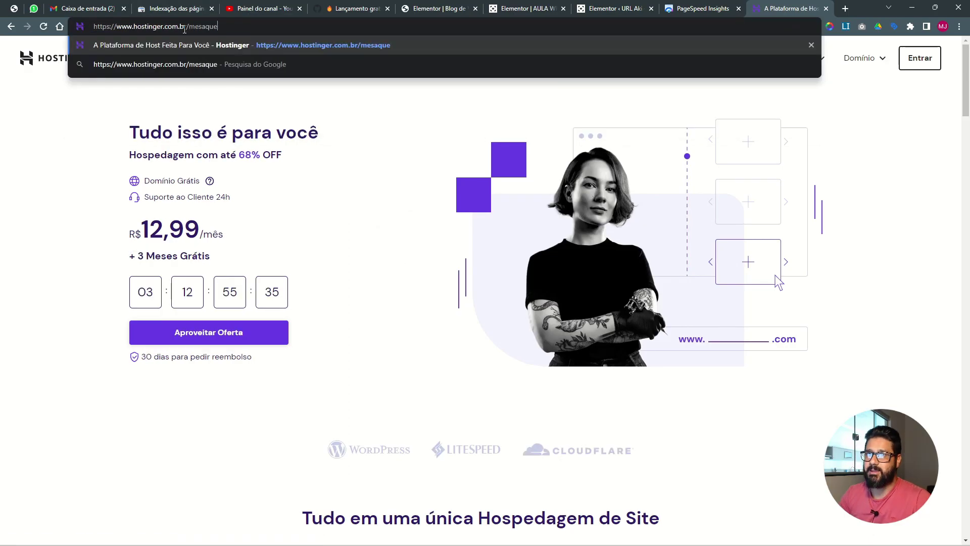
key("Return")
scroll(396, 155, "down", 9)
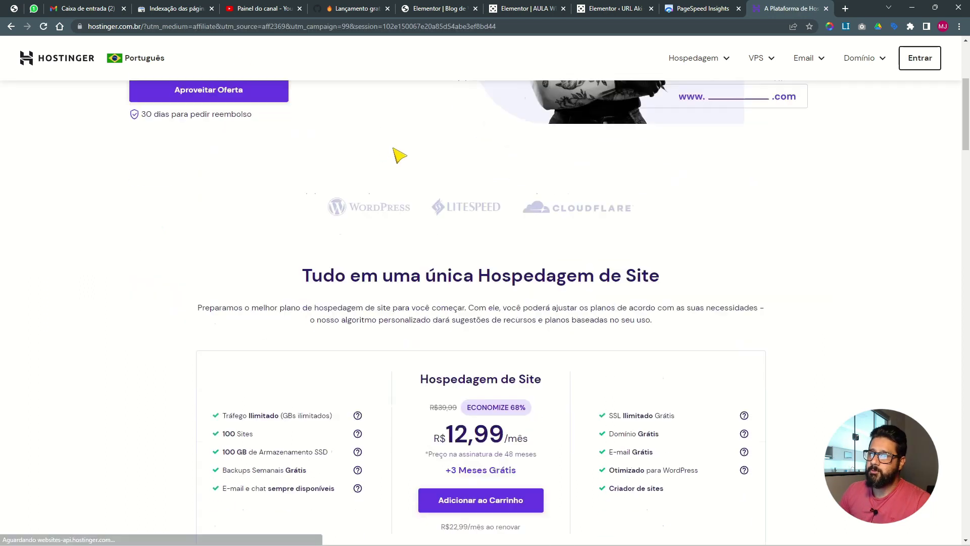
left_click_drag(613, 219, 678, 234)
double_click(638, 240)
left_click_drag(223, 221, 277, 217)
Add the Hospedagem de Site plan to the cart and apply the discount coupon, bringing the total to R$561,17.
left_click(460, 300)
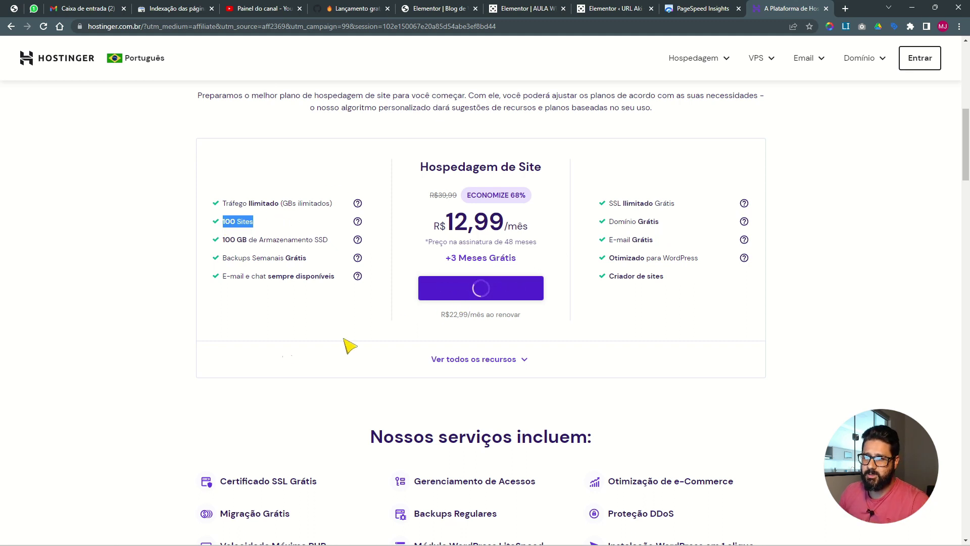
scroll(191, 359, "down", 4)
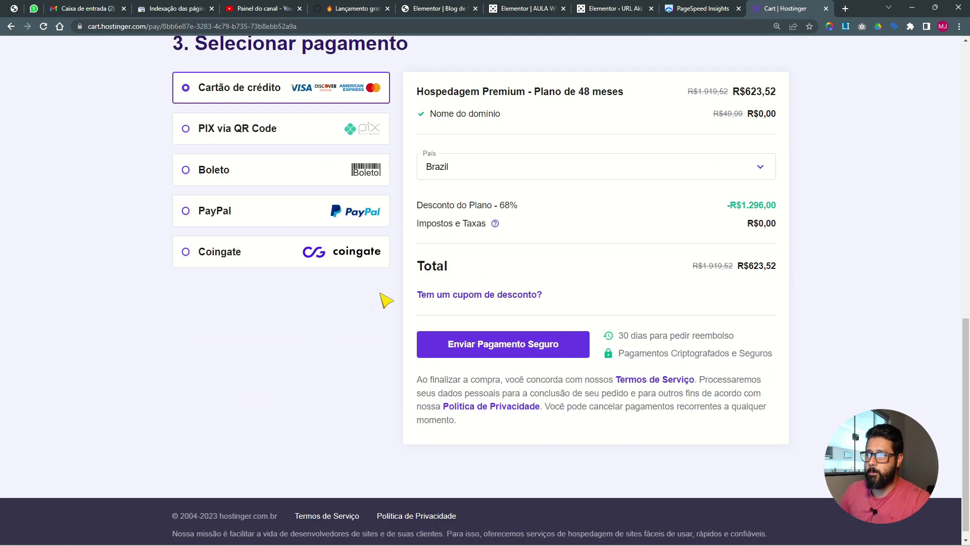
left_click(463, 298)
left_click(462, 334)
type("MESAQUE")
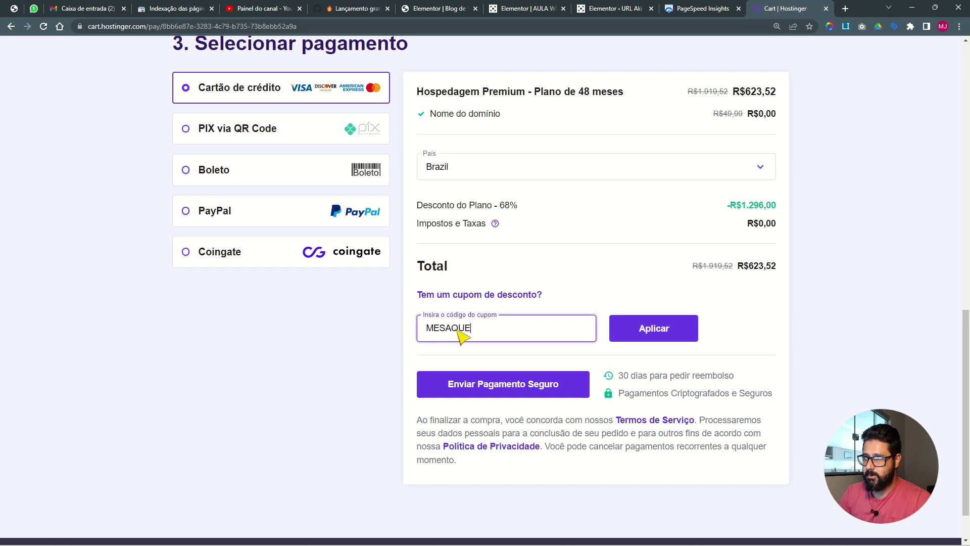
left_click(666, 332)
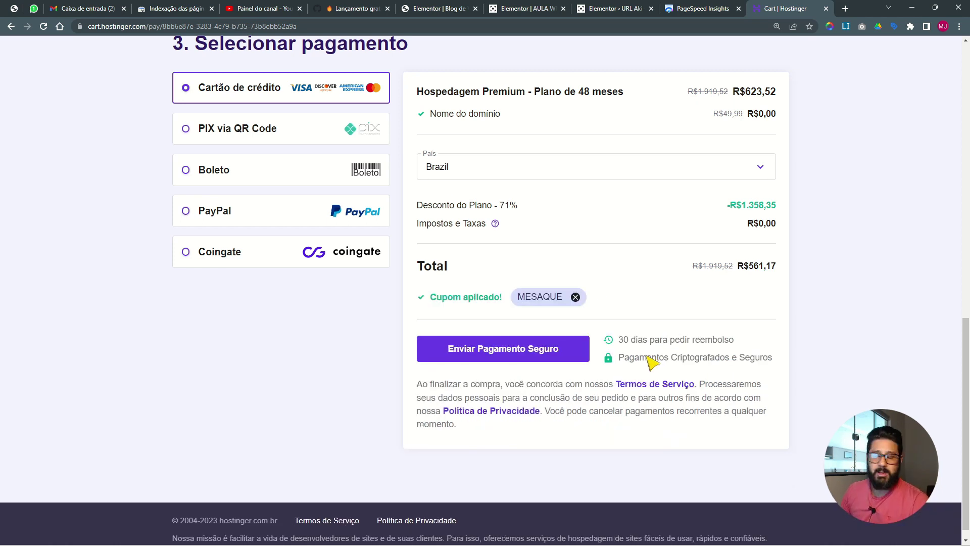
left_click(686, 13)
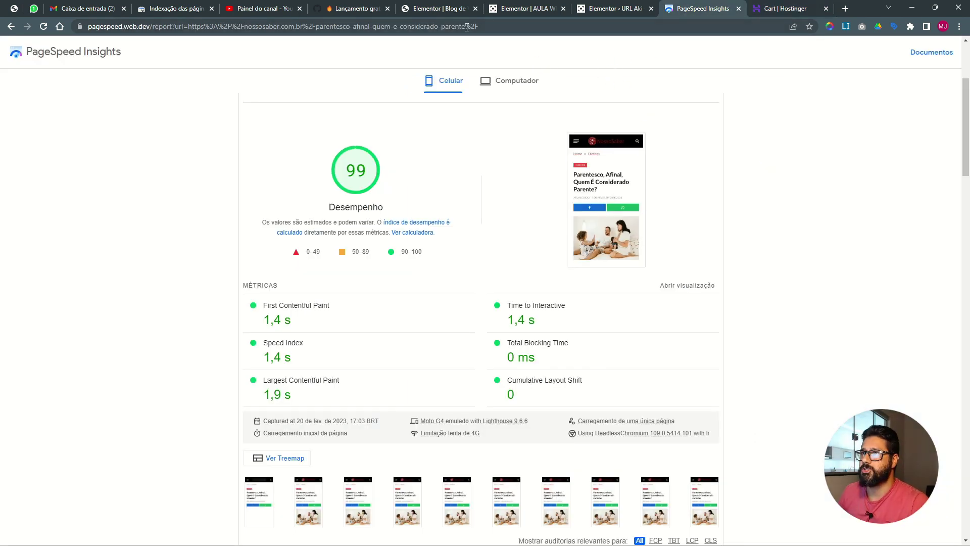
Highlight the Popup Builder item in the release notes, then open the AULA WPX653 popup in Elementor.
left_click(357, 9)
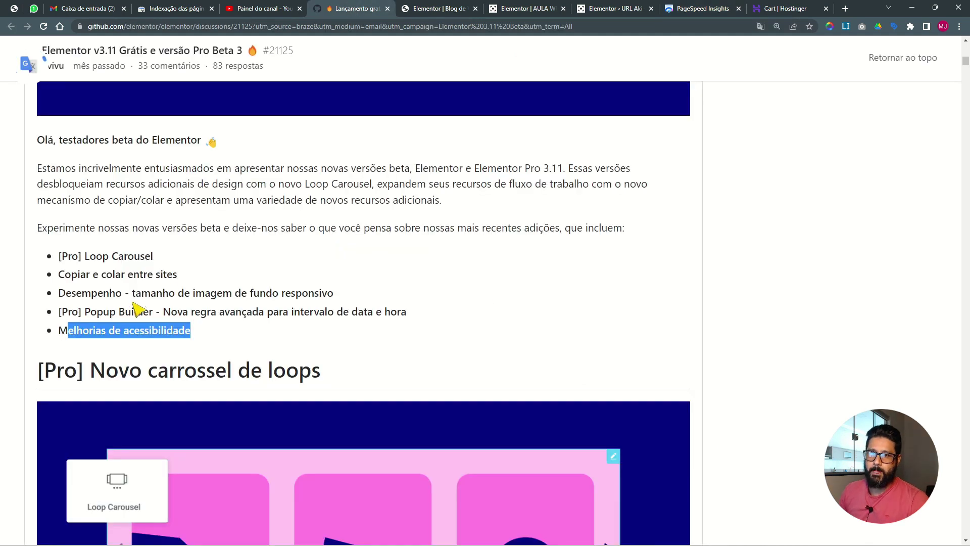
left_click_drag(84, 315, 162, 313)
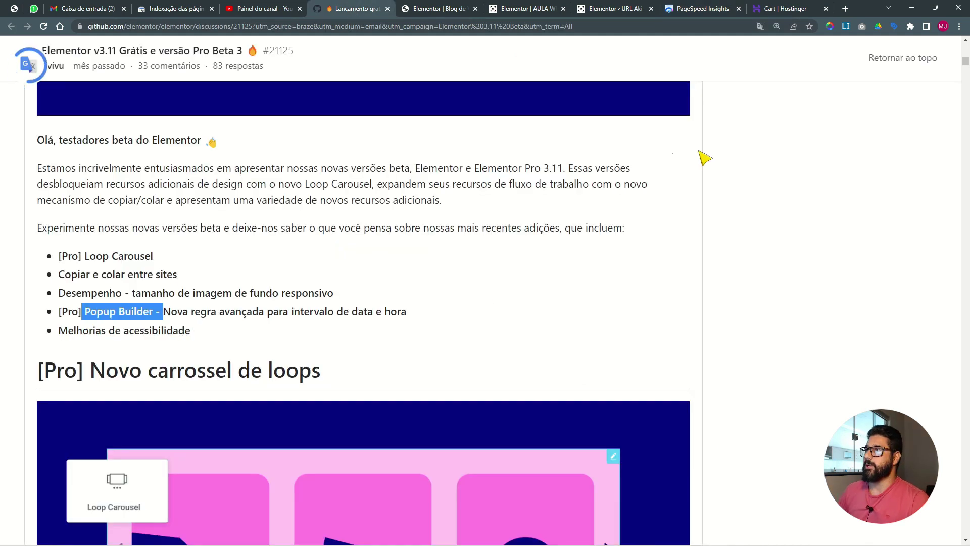
left_click(612, 9)
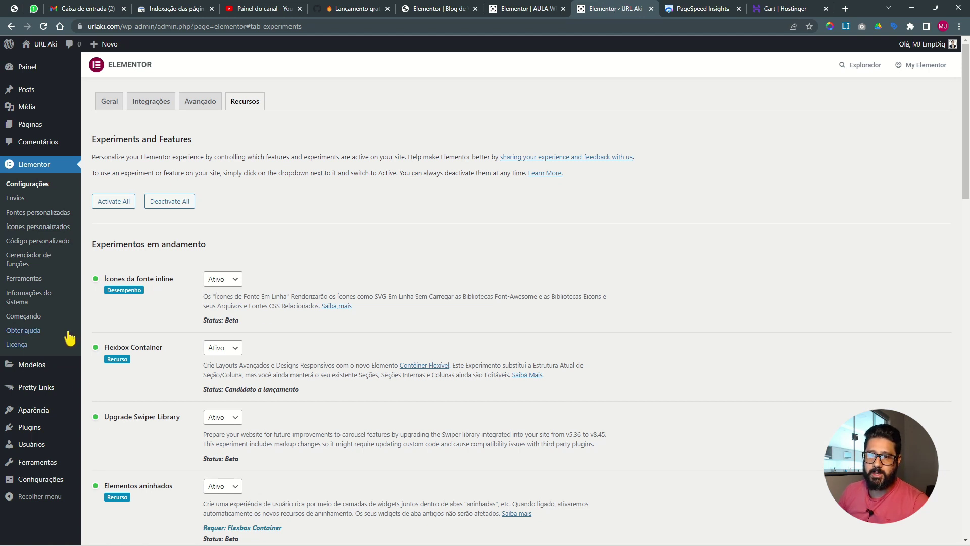
mouse_move(34, 372)
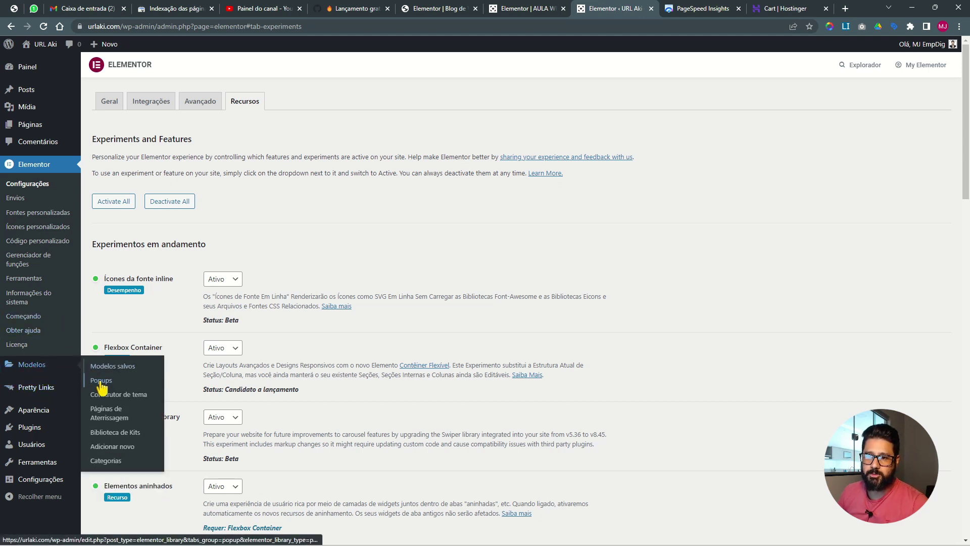
left_click(100, 389)
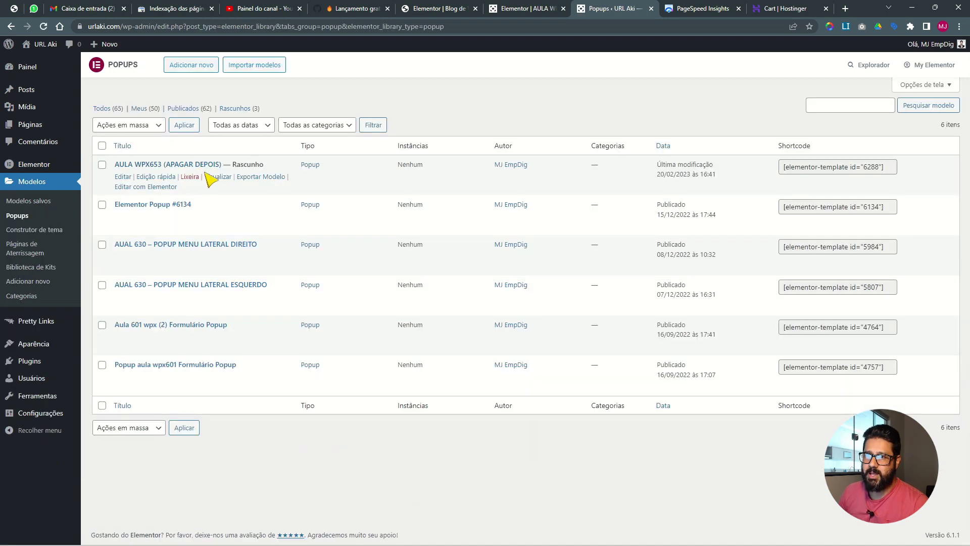
left_click(150, 187)
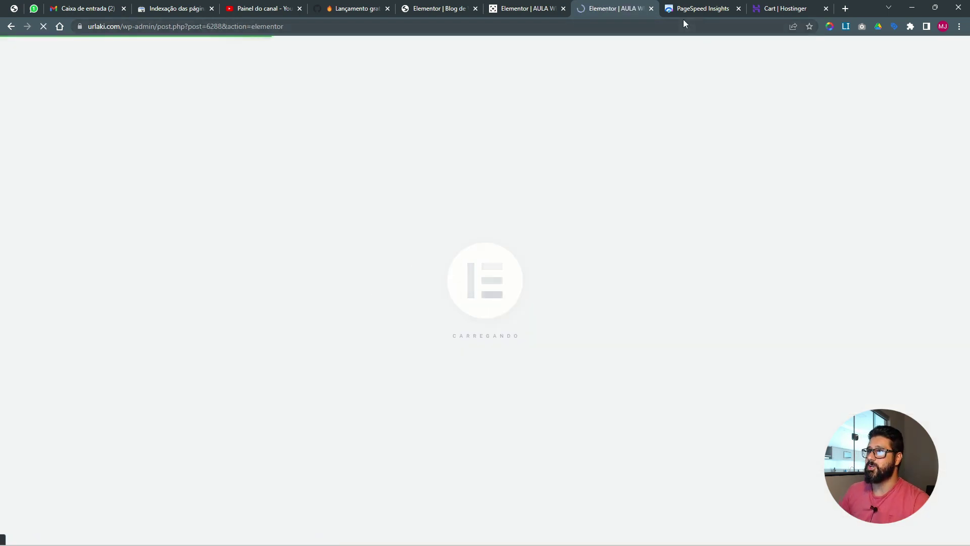
left_click(349, 9)
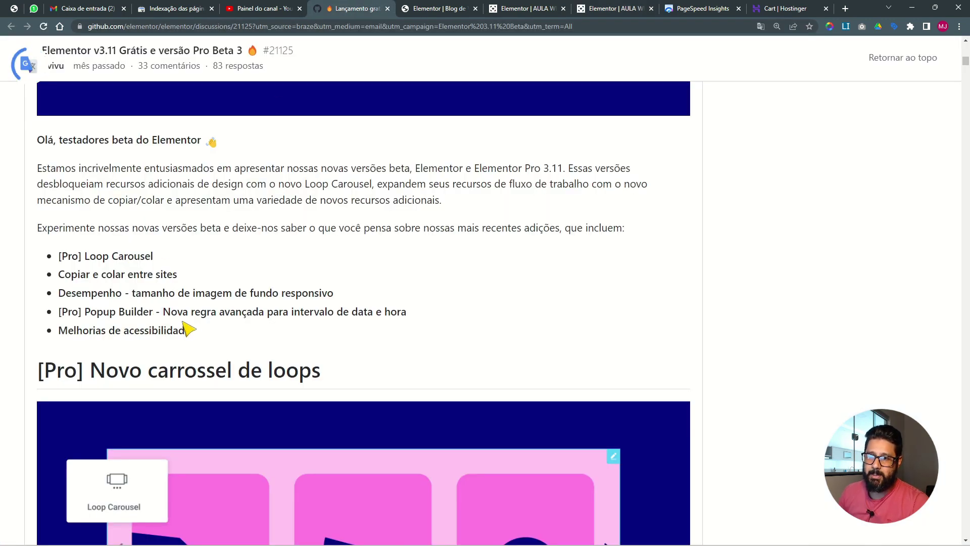
Highlight the 'Nova regra avançada para intervalo de data e hora' bullet, then bring up the popup editor.
left_click_drag(164, 314, 408, 317)
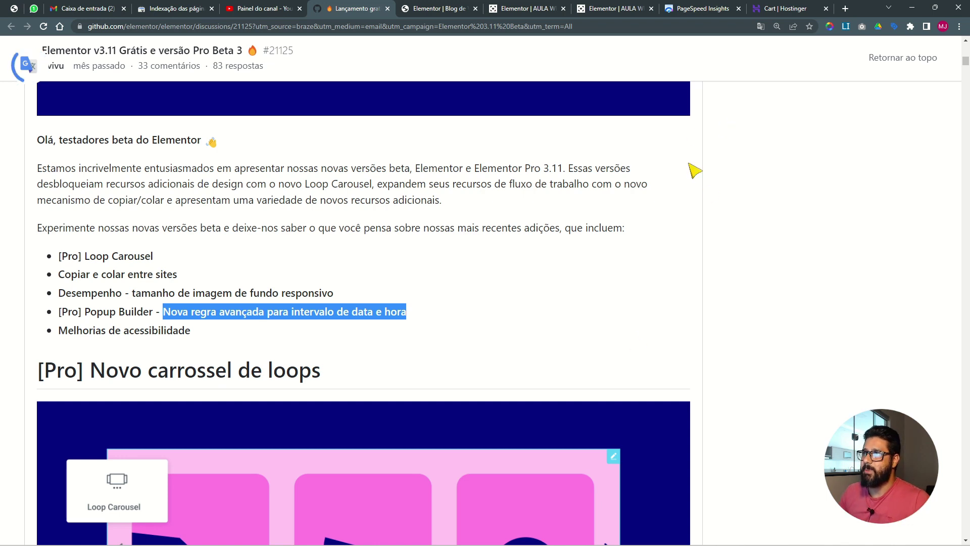
left_click(602, 8)
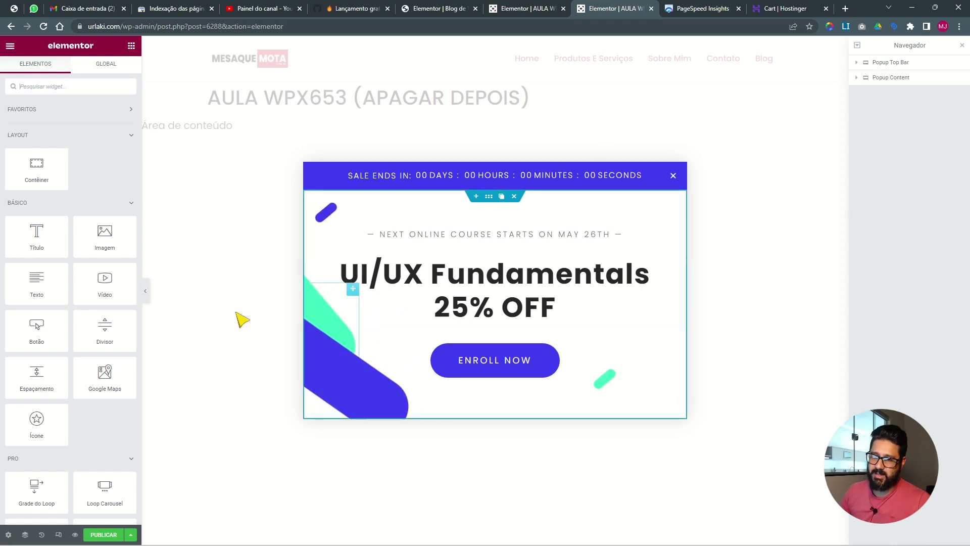
Preview the popup without the panel, then open its Regras avançadas publish settings.
left_click(146, 298)
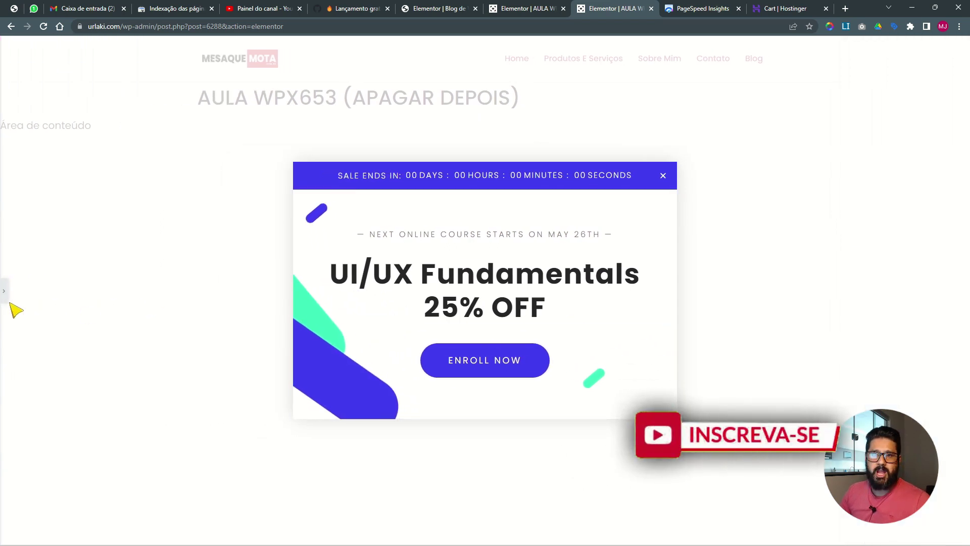
left_click(3, 290)
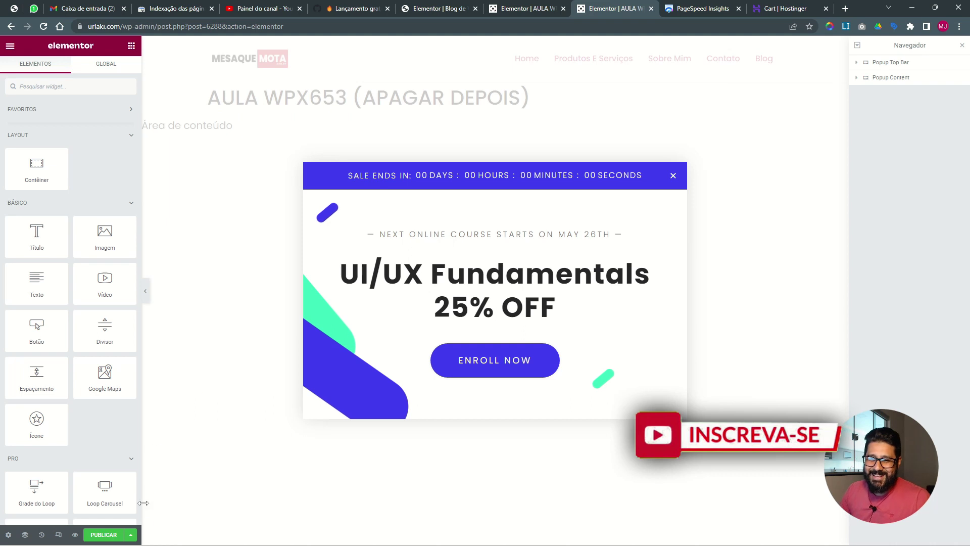
left_click(130, 535)
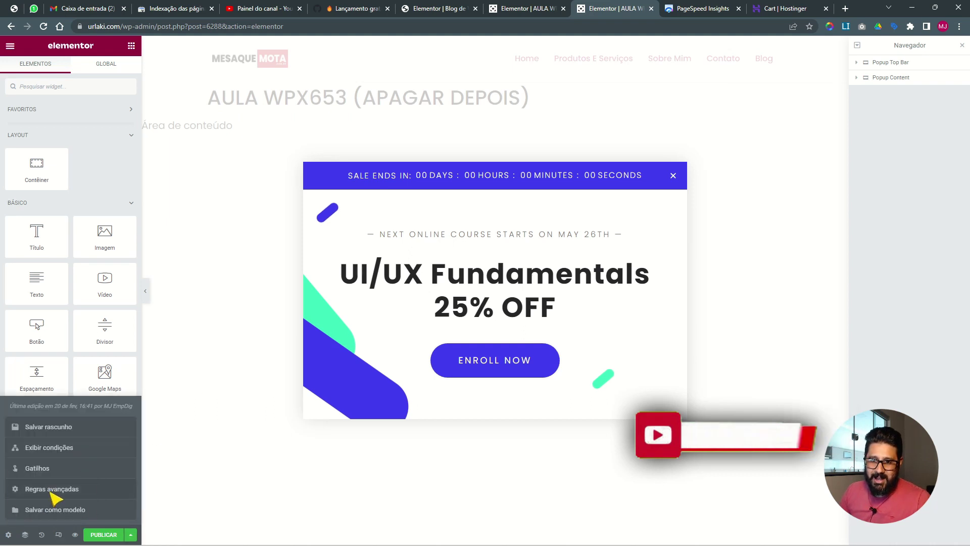
left_click(51, 493)
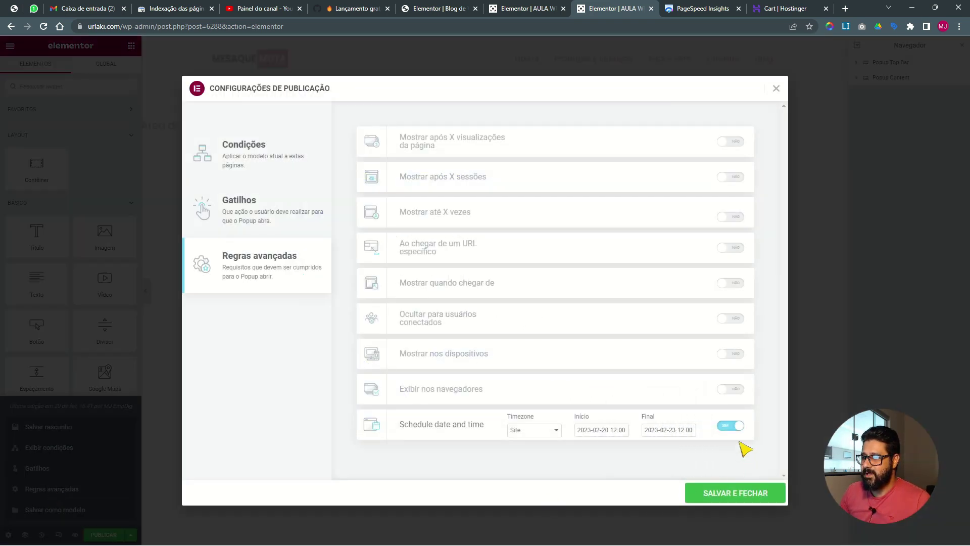
Re-enable Schedule date and time with the Site timezone and clear both start and end dates.
left_click(730, 426)
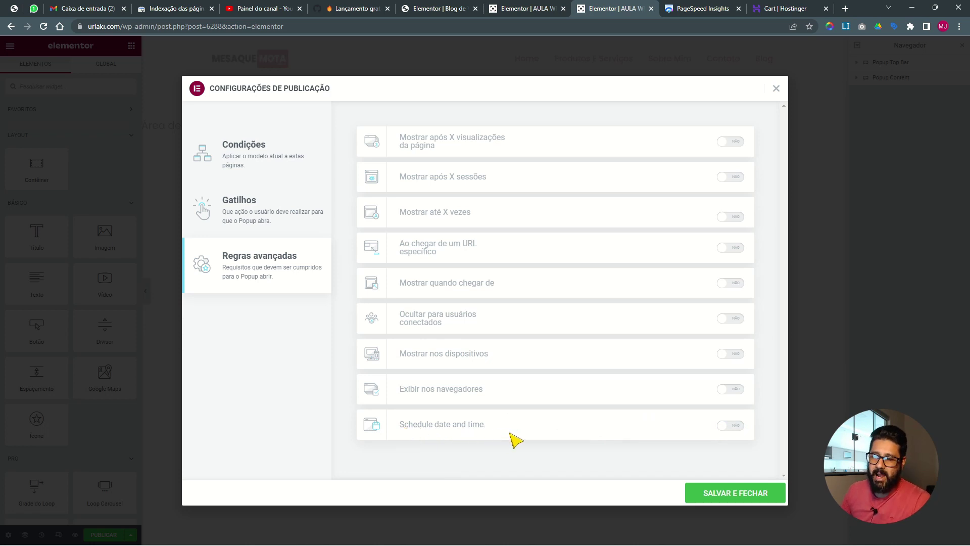
left_click(734, 426)
left_click(549, 432)
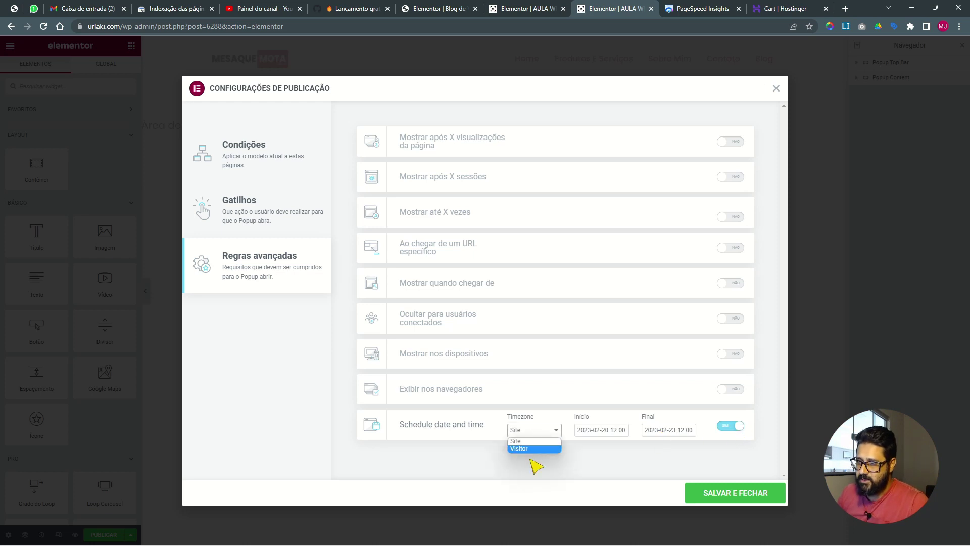
left_click(581, 466)
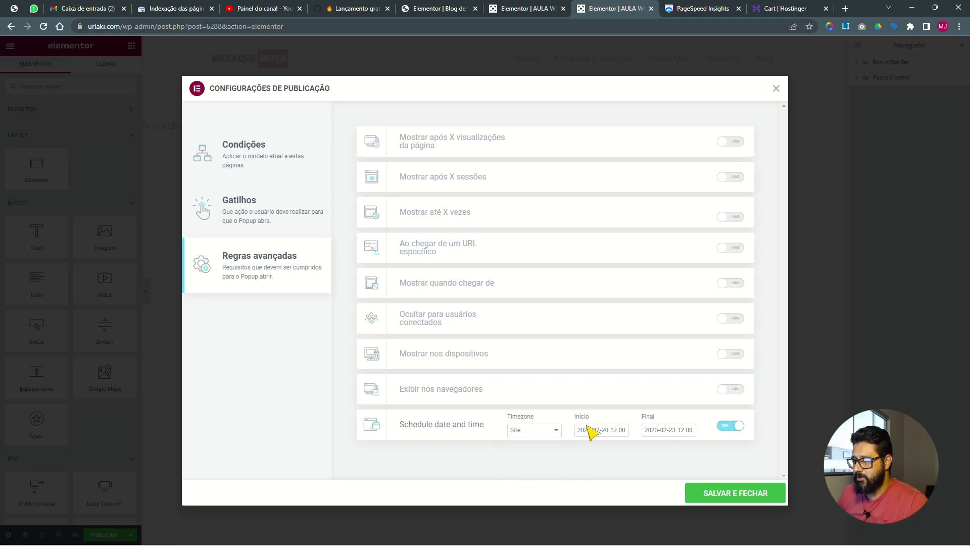
left_click(591, 433)
left_click(645, 432)
left_click(607, 465)
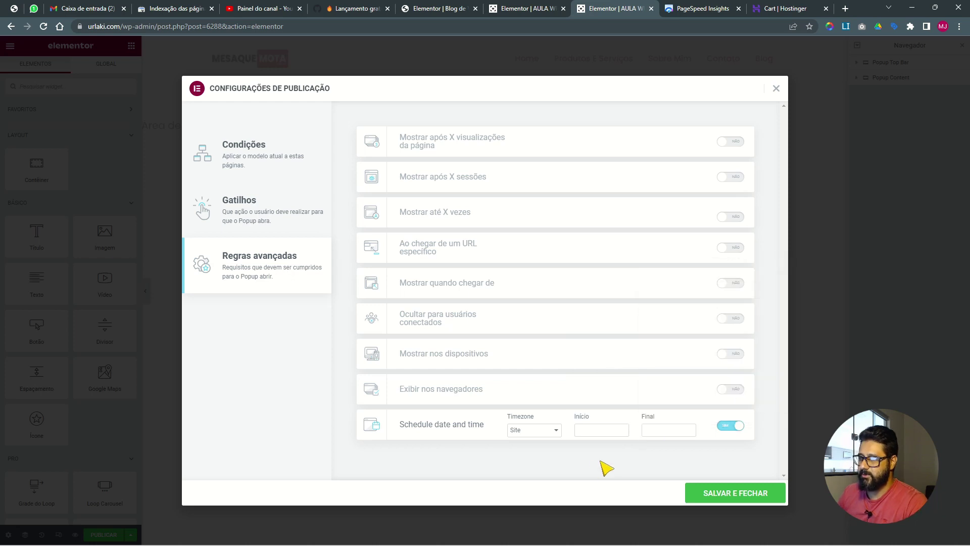
Schedule the popup from February 21 to February 27 at 12:00, then save and close.
left_click(602, 432)
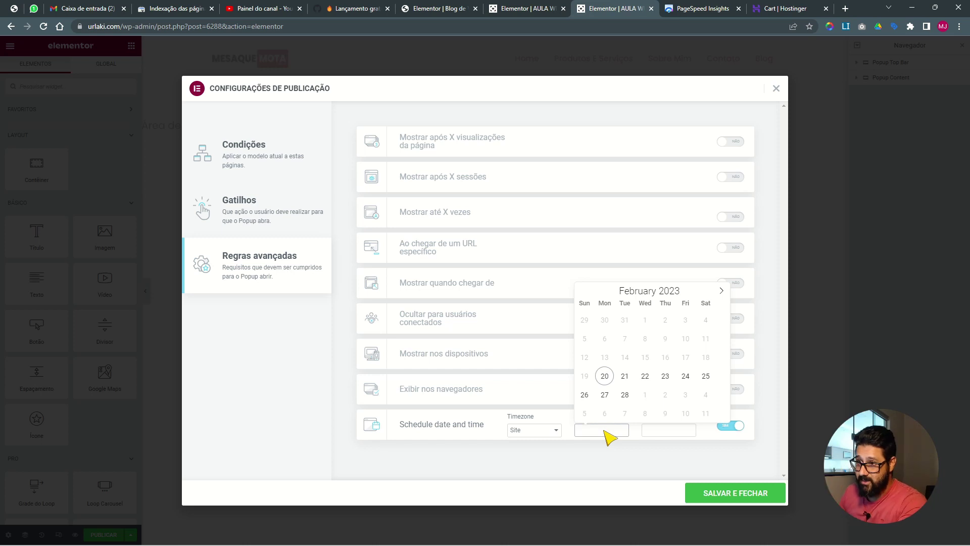
left_click(625, 376)
left_click(659, 431)
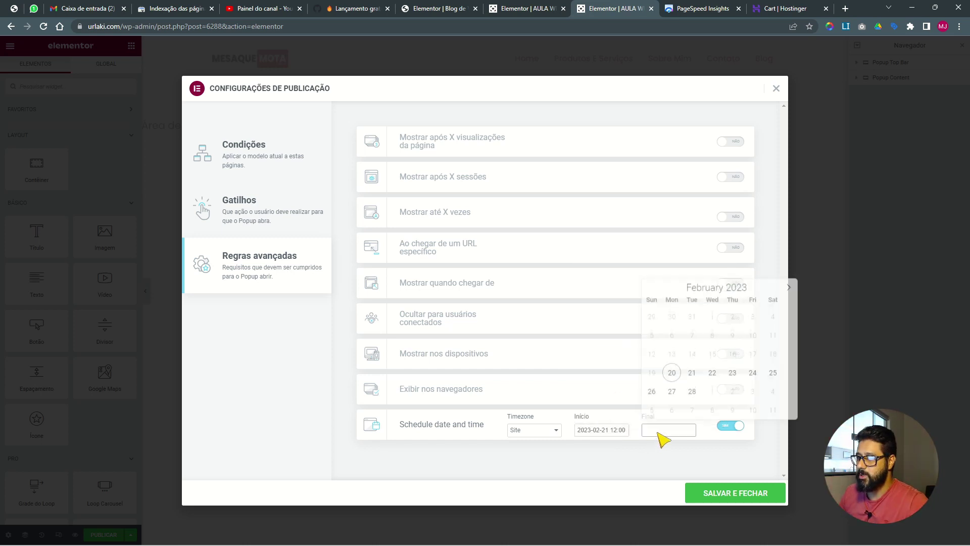
left_click(671, 392)
left_click(610, 445)
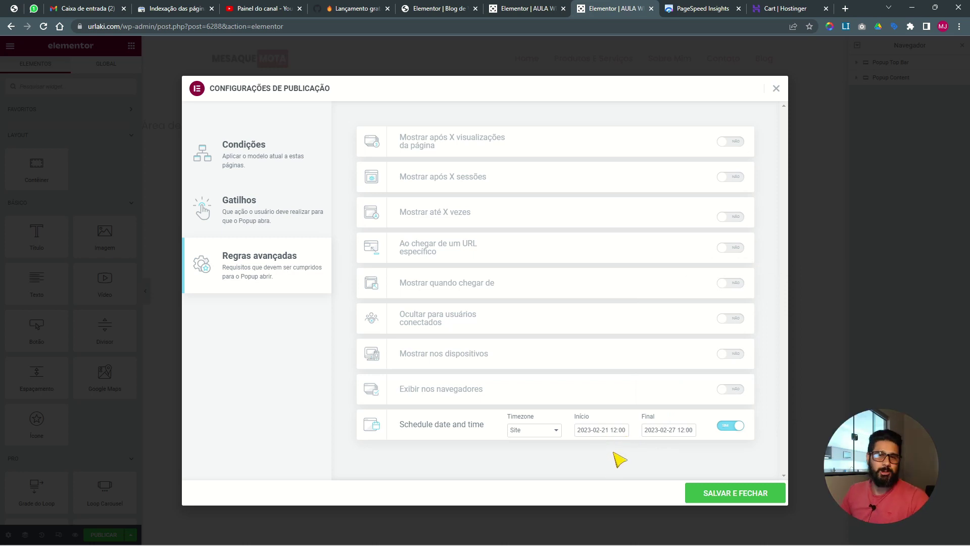
left_click(727, 500)
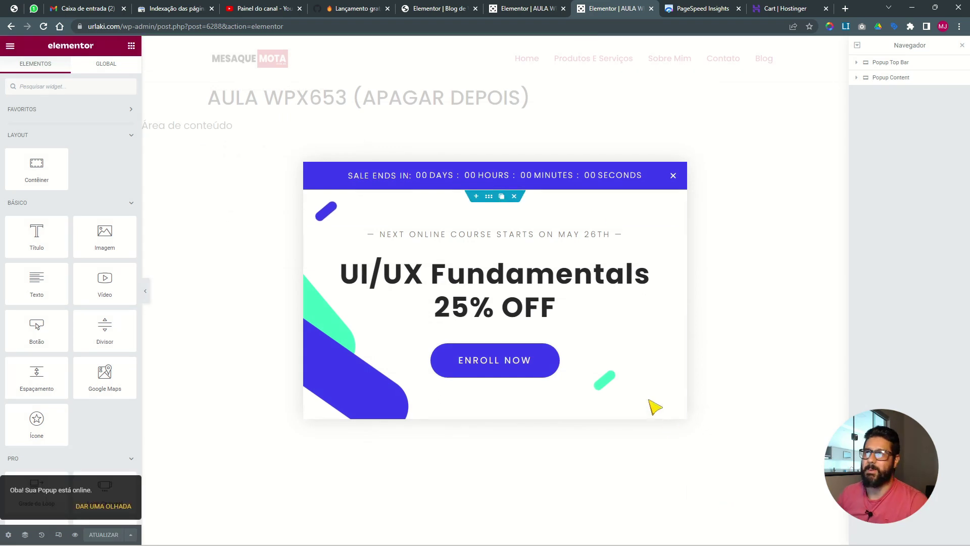
left_click(354, 8)
Scroll the release notes to the Swiper library upgrade section and highlight its heading.
left_click(120, 330)
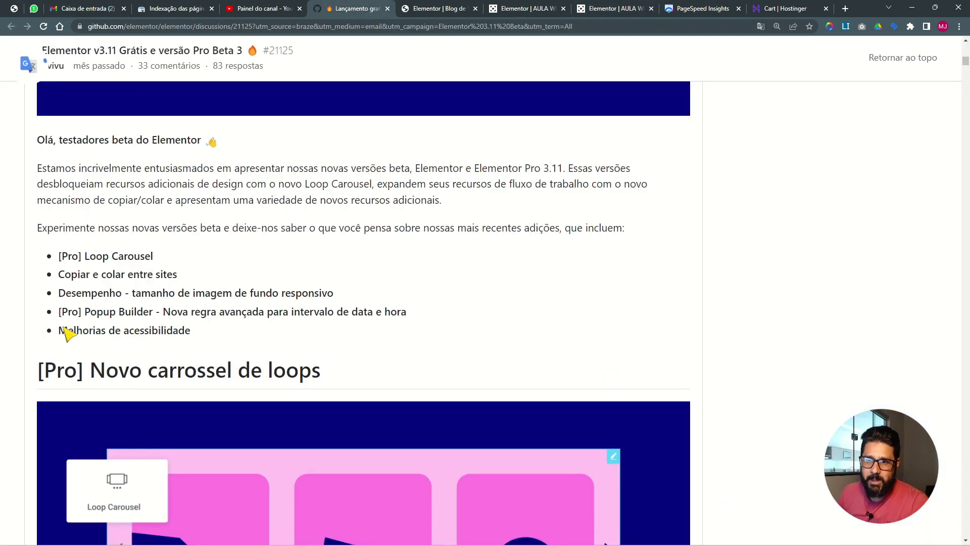
left_click_drag(59, 330, 228, 330)
key("ctrl+0")
scroll(545, 321, "down", 10)
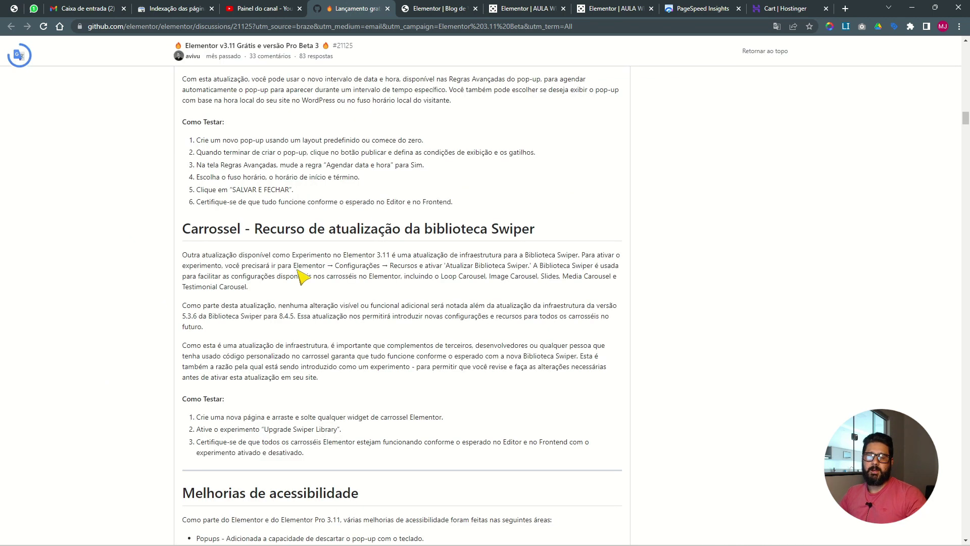
left_click_drag(183, 230, 540, 234)
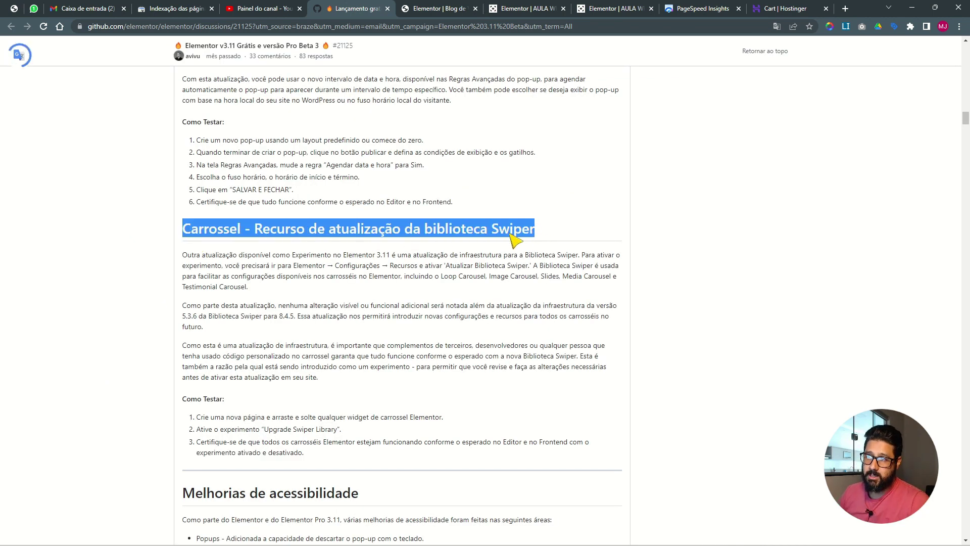
left_click(453, 270)
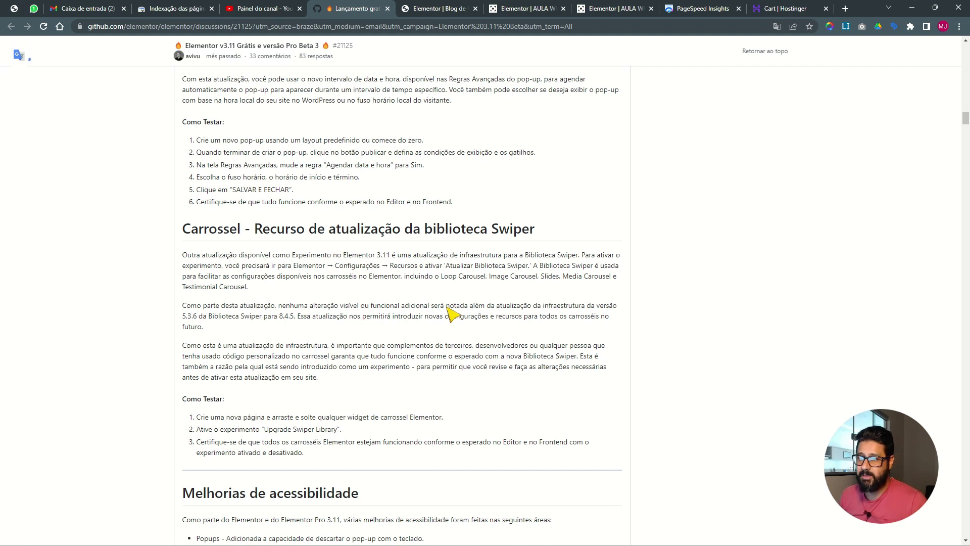
Highlight Swiper versions 5.3.6 and 8.4.5 and the upgrade explanation, then return to the popup editor.
left_click_drag(182, 318, 240, 318)
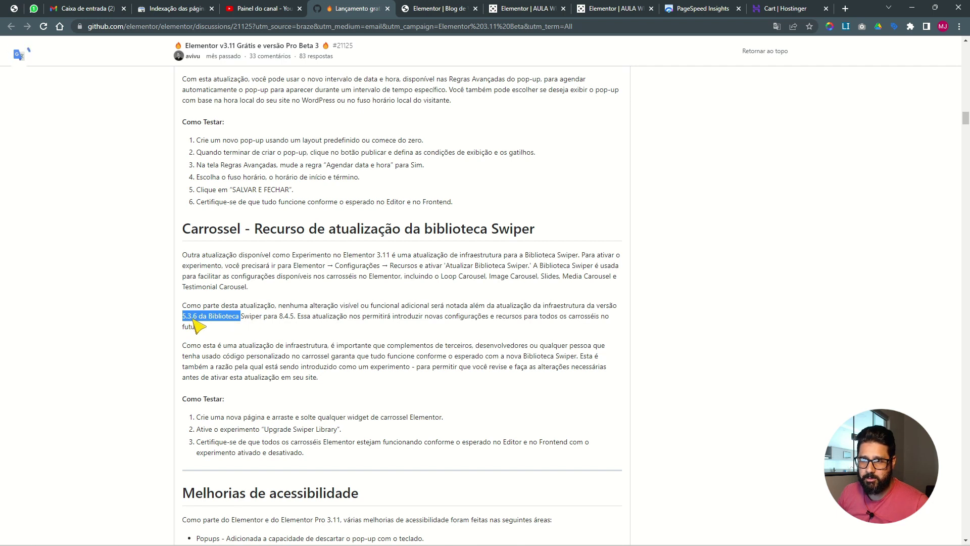
left_click(275, 327)
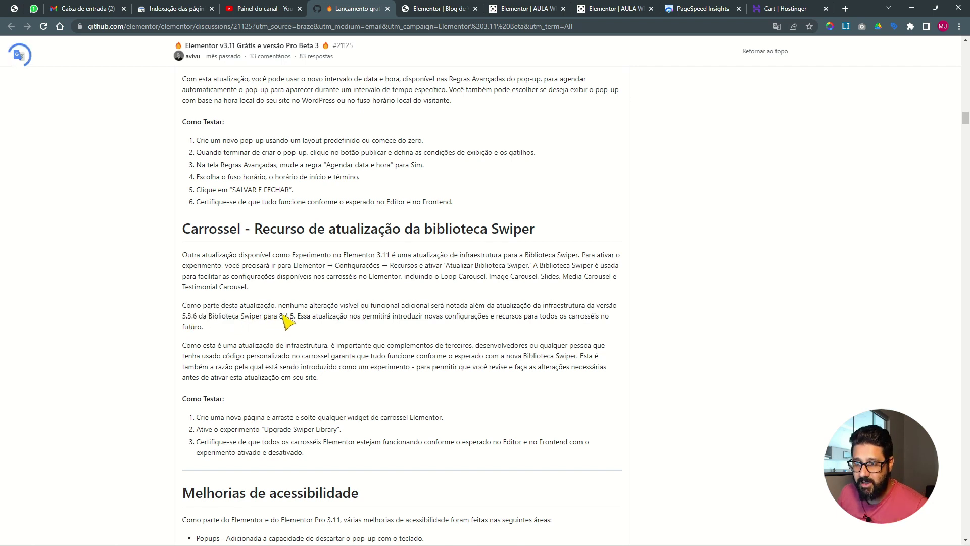
left_click_drag(279, 315, 297, 319)
left_click(327, 275)
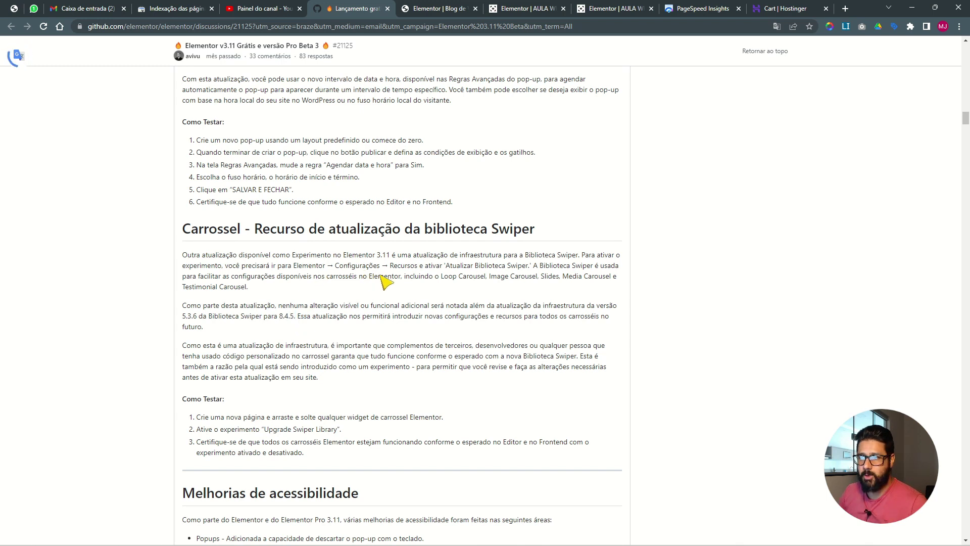
left_click_drag(364, 306, 557, 320)
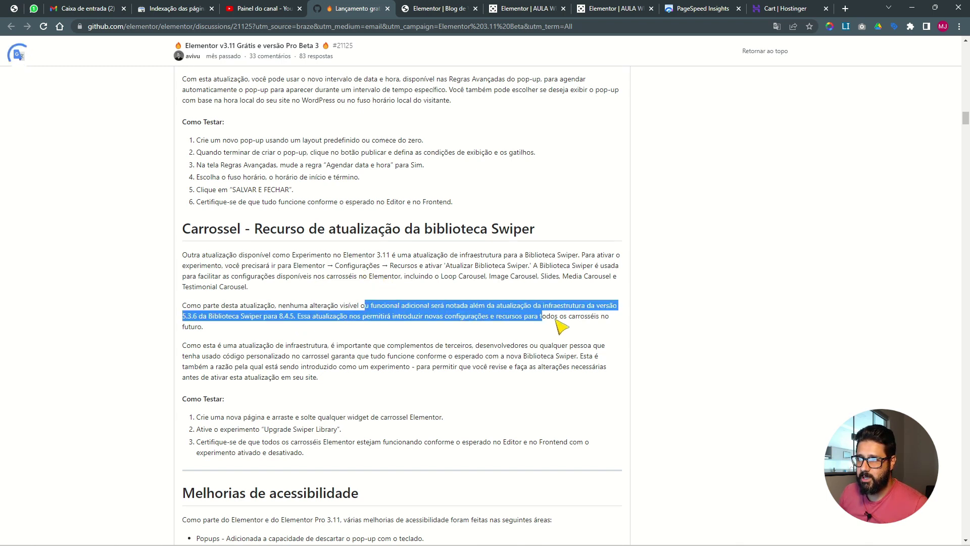
left_click(510, 358)
left_click_drag(446, 306, 535, 309)
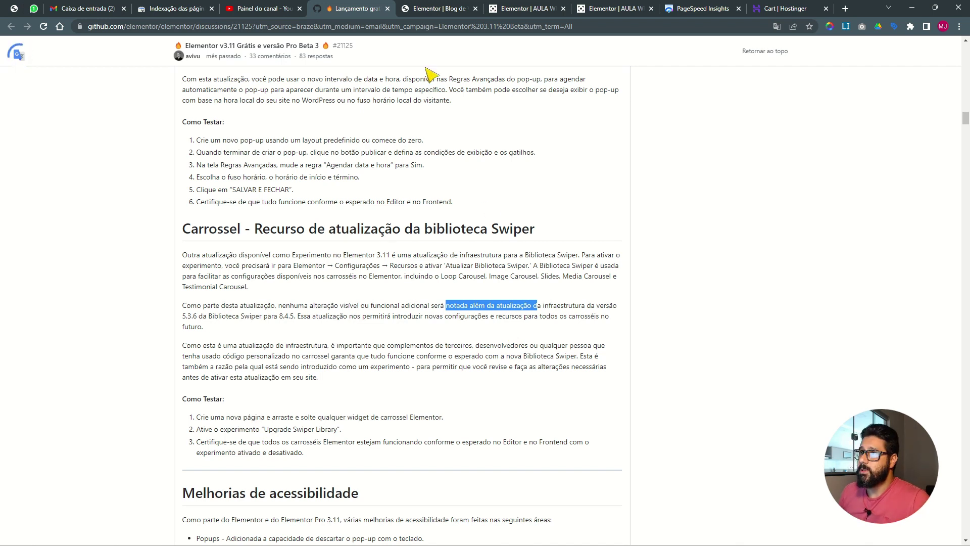
left_click(528, 9)
left_click(612, 10)
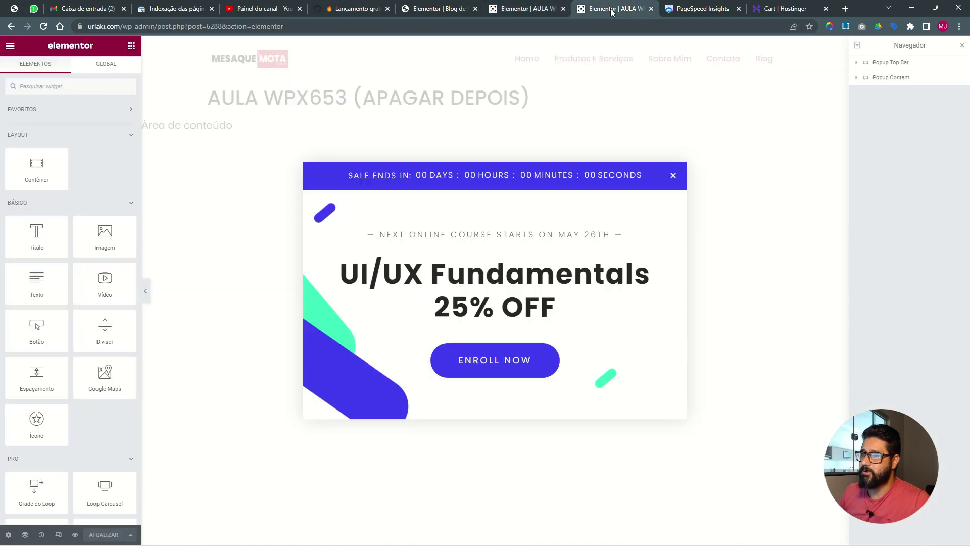
Exit the Elementor editor and open Elementor settings at the Recursos experiments list.
left_click(10, 46)
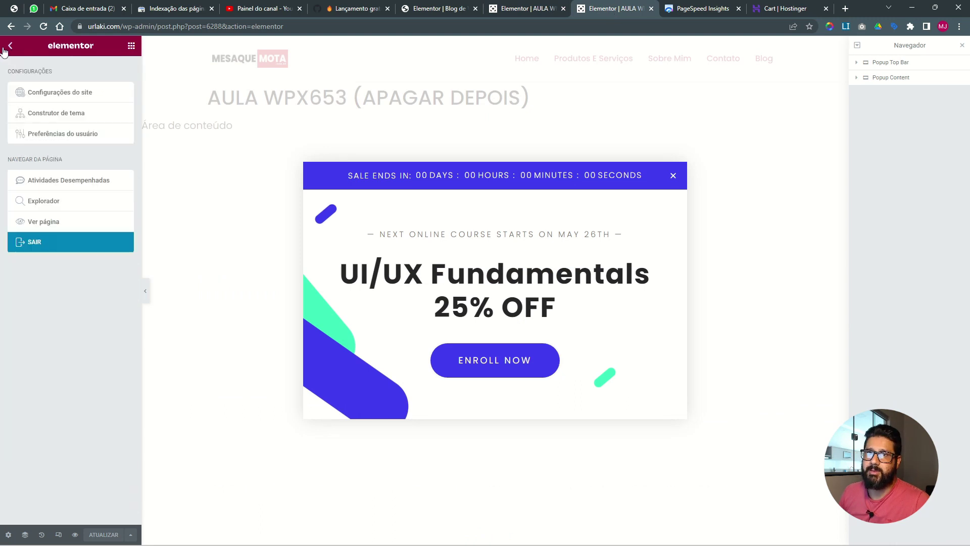
left_click(48, 243)
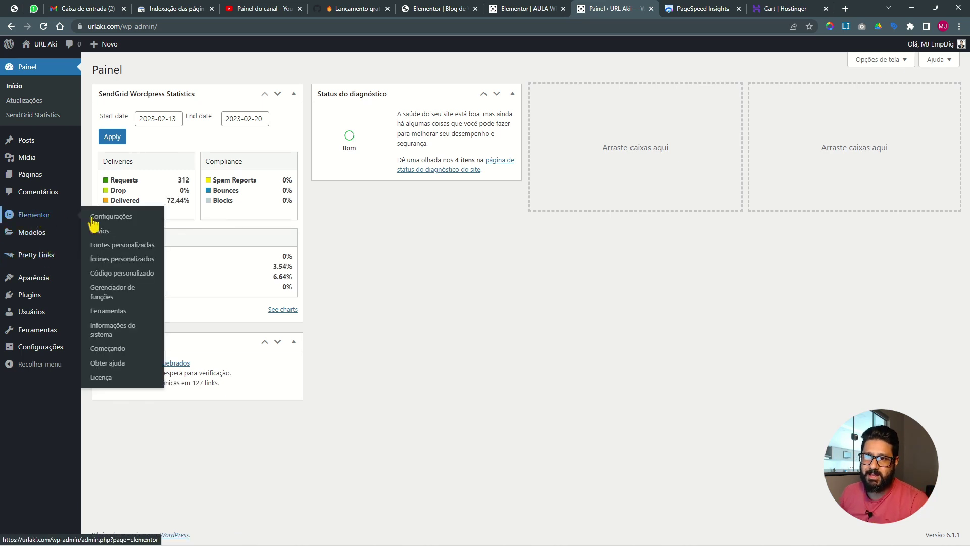
left_click(104, 223)
left_click(243, 105)
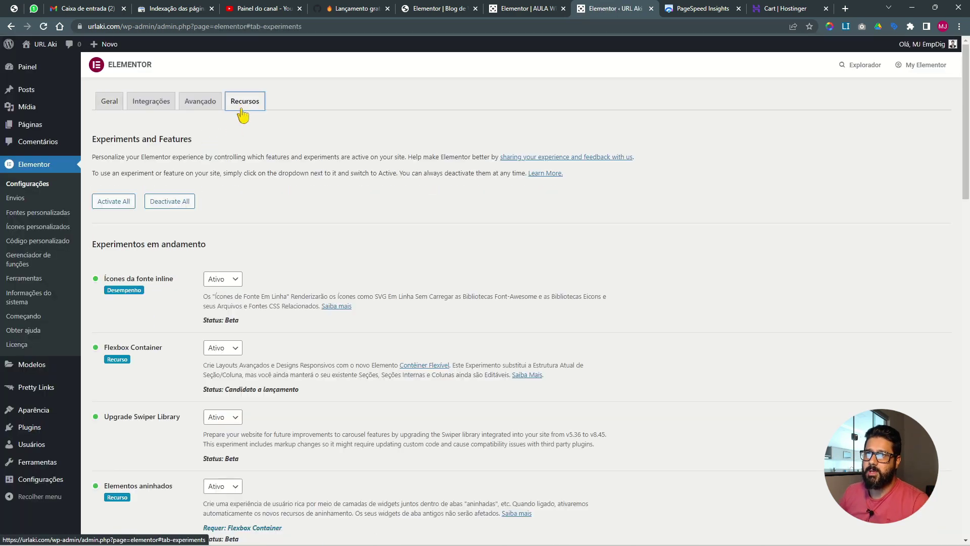
Find Upgrade Swiper Library set to Ativo, highlight its description, then return to the release notes.
scroll(152, 325, "down", 2)
scroll(145, 342, "down", 1)
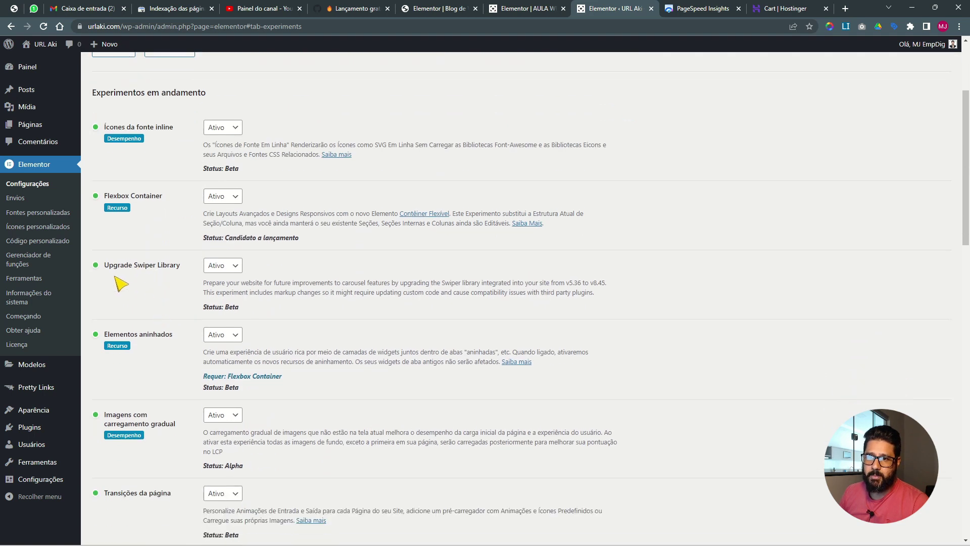
left_click_drag(105, 265, 183, 270)
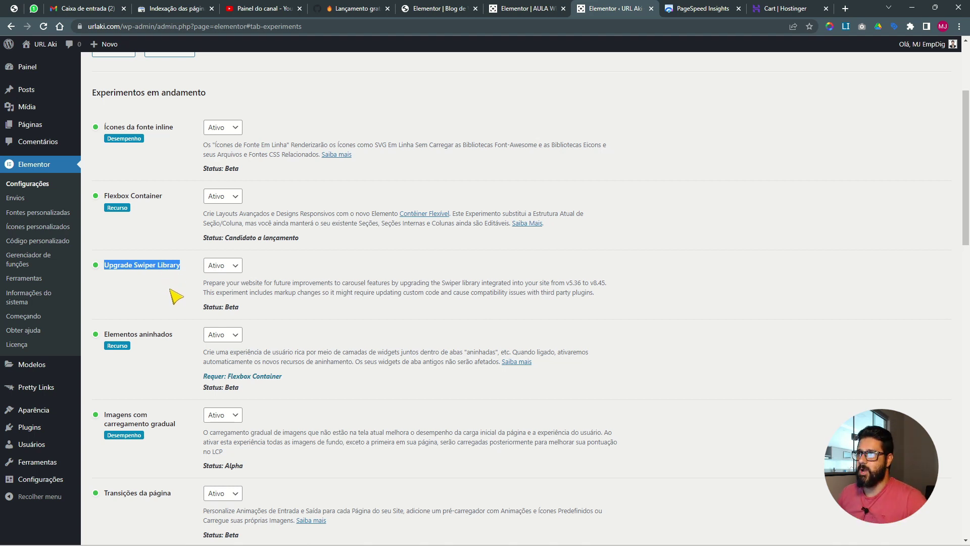
mouse_move(613, 286)
left_mouse_down()
mouse_move(598, 299)
mouse_move(585, 290)
mouse_move(608, 285)
left_mouse_up()
left_click(589, 294)
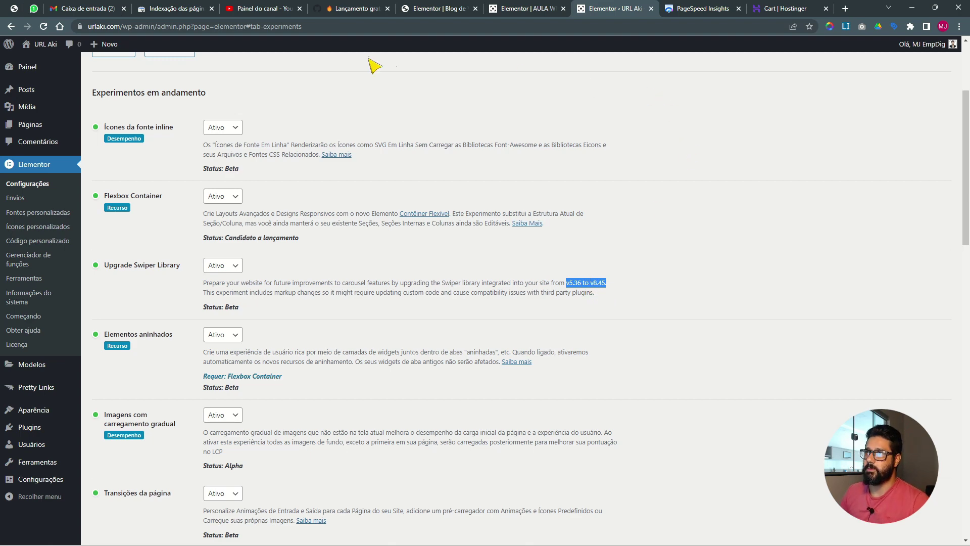
left_click(341, 14)
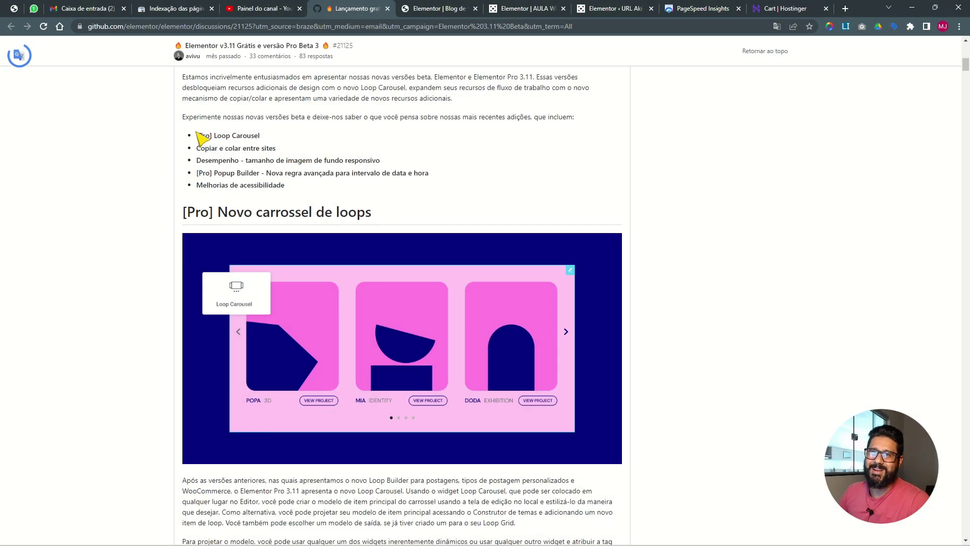
left_click_drag(292, 181, 196, 138)
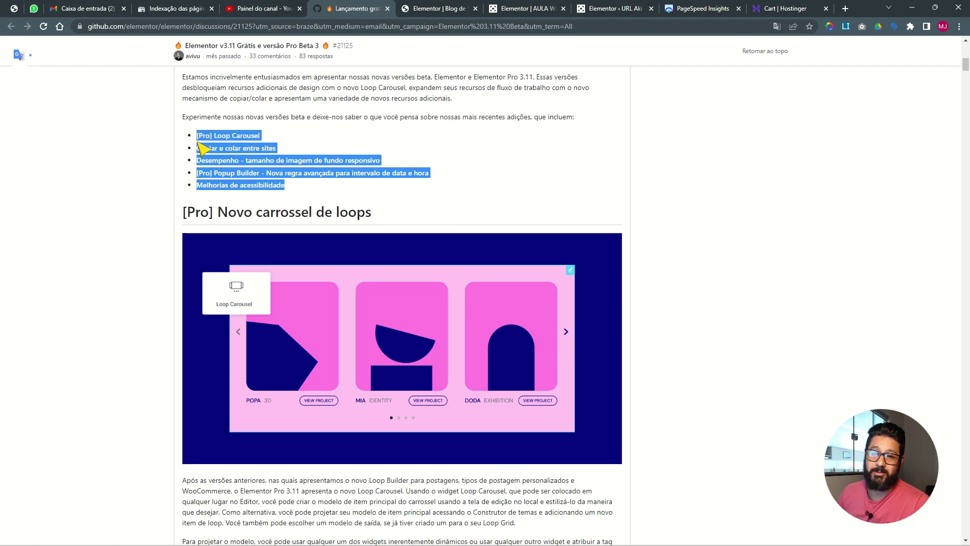
left_click(272, 141)
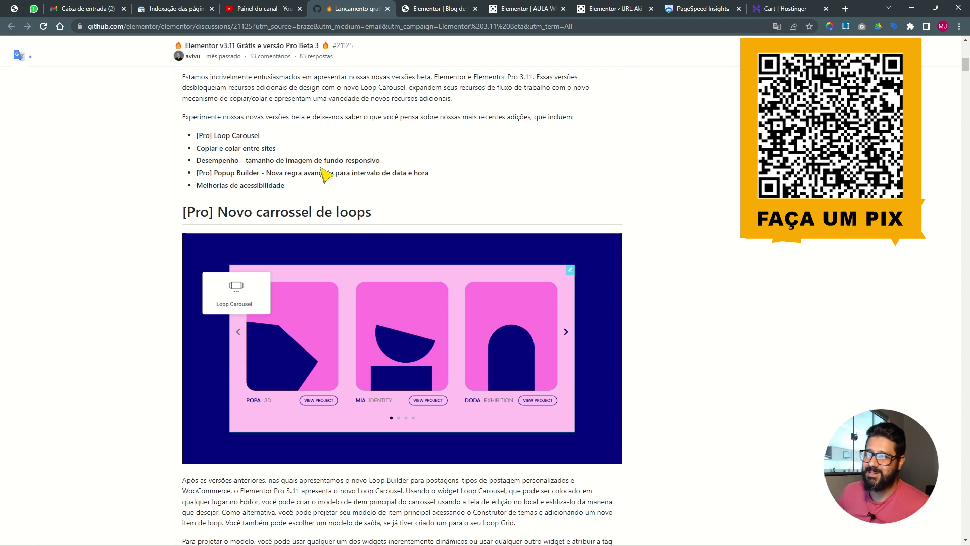
left_click_drag(324, 161, 397, 167)
left_click(303, 173)
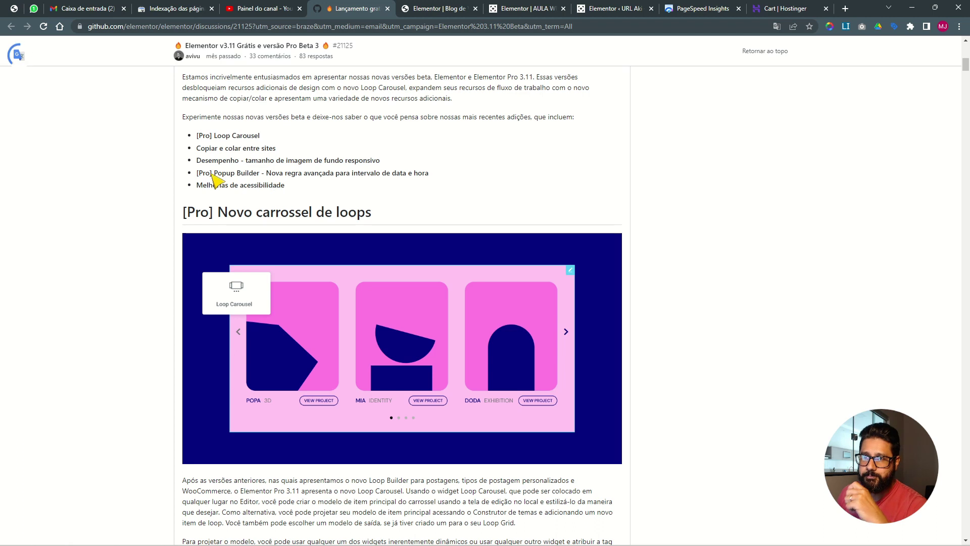
left_click_drag(215, 174, 263, 176)
left_click(296, 179)
left_click_drag(359, 174, 428, 177)
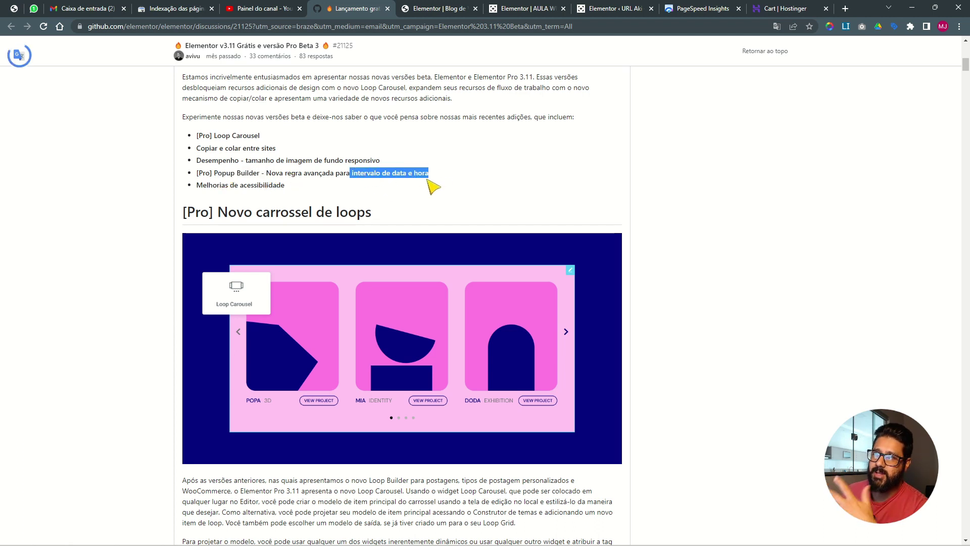
left_click_drag(203, 185, 305, 186)
left_click(705, 245)
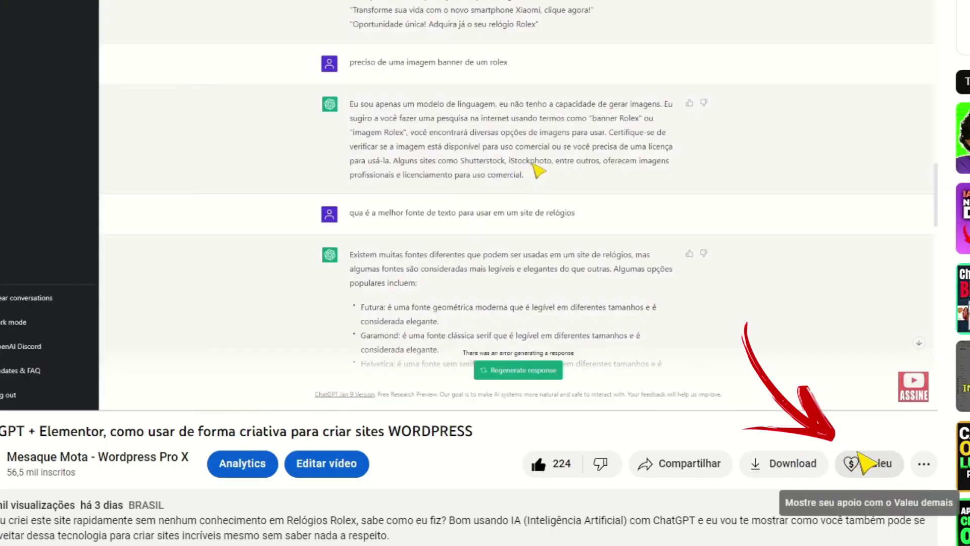
Buy a R$ 75,00 Valeu tip for the video and fill in the birth date at checkout.
left_click(865, 461)
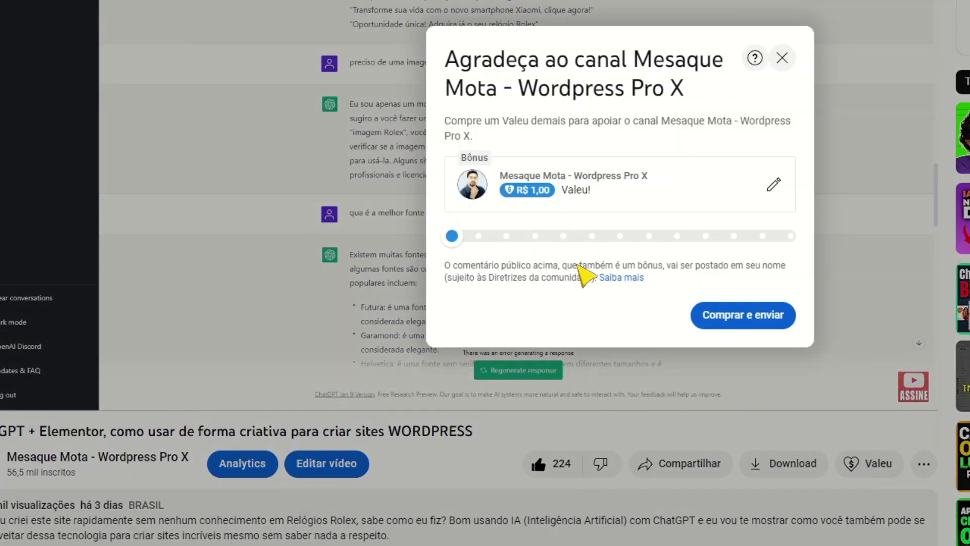
left_click_drag(453, 237, 680, 236)
left_click(760, 323)
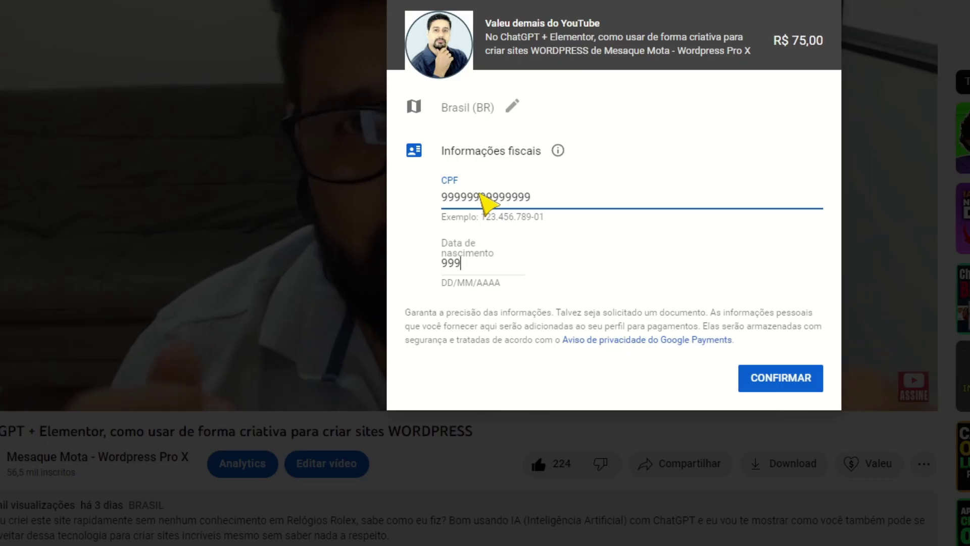
type("/07/20")
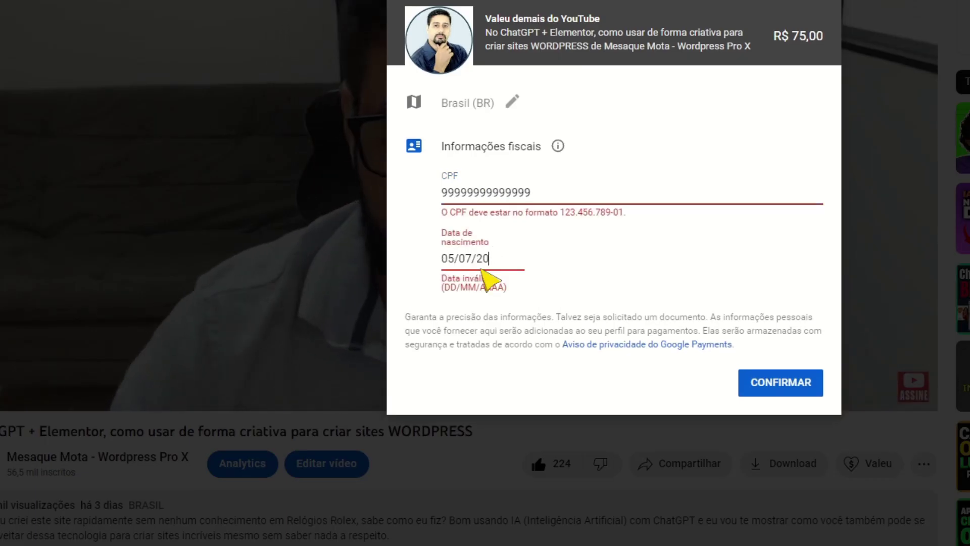
type("00")
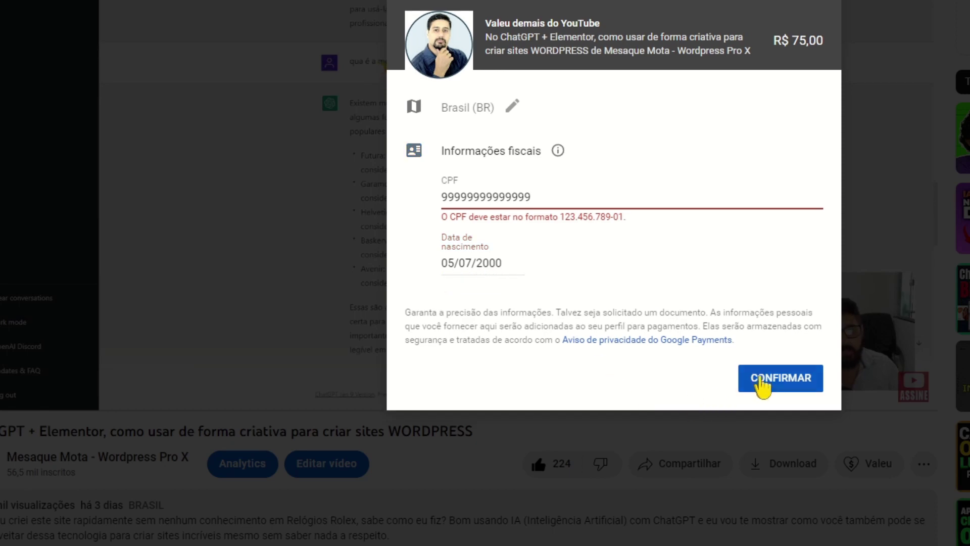